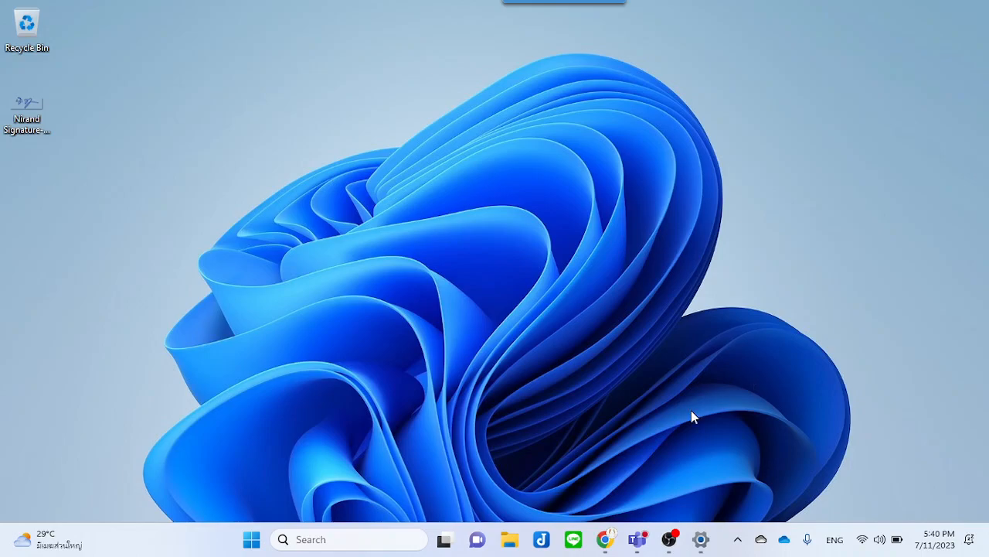
Step: Open the 166 259191 for Engineering Students in Inter Programs team in Teams and follow the lecture resources link
left_click(378, 537)
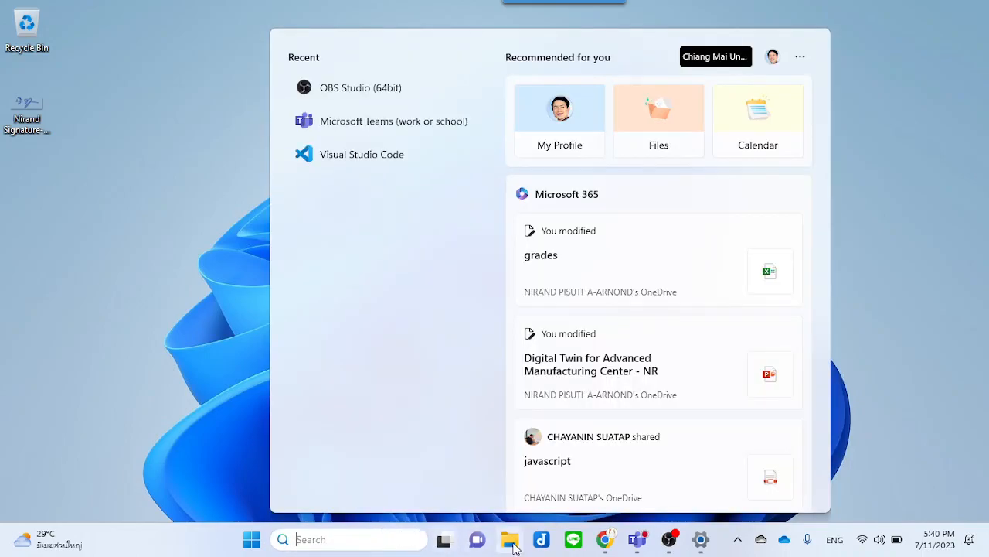
left_click(636, 539)
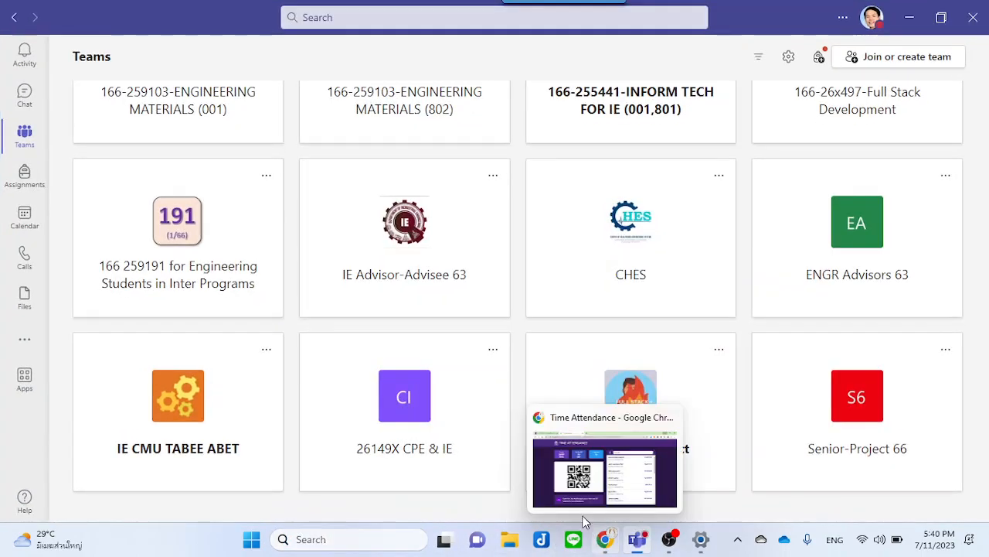
scroll(452, 277, "up", 2)
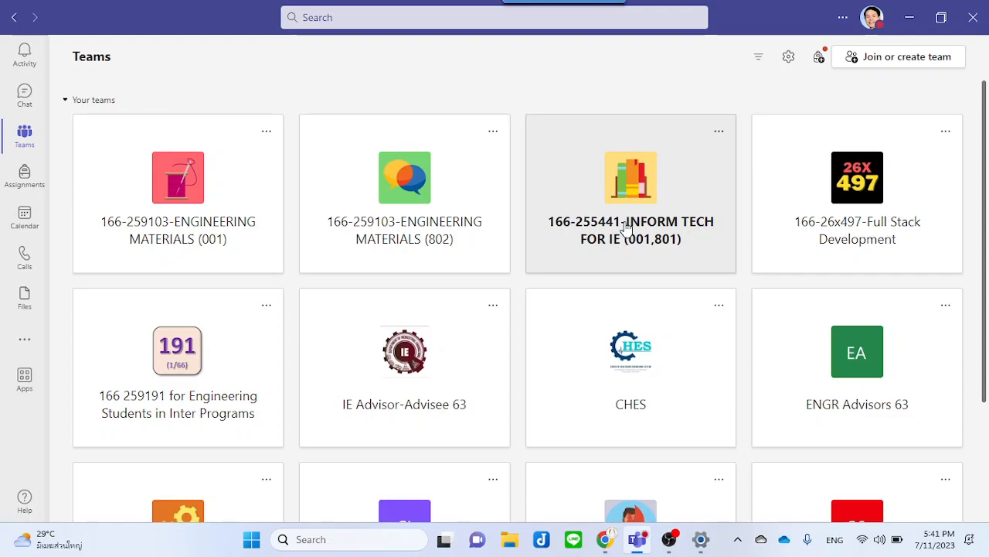
scroll(477, 274, "down", 3)
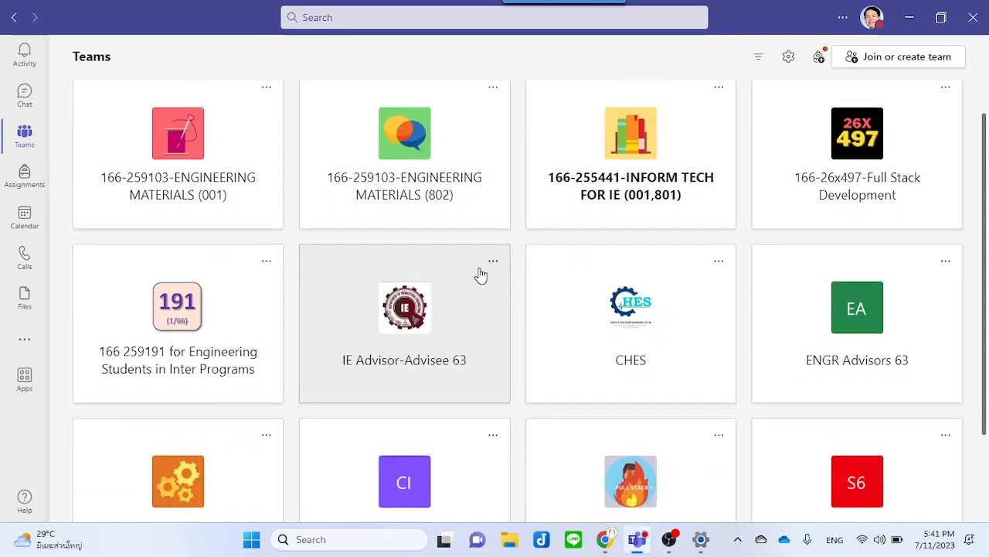
scroll(315, 385, "up", 3)
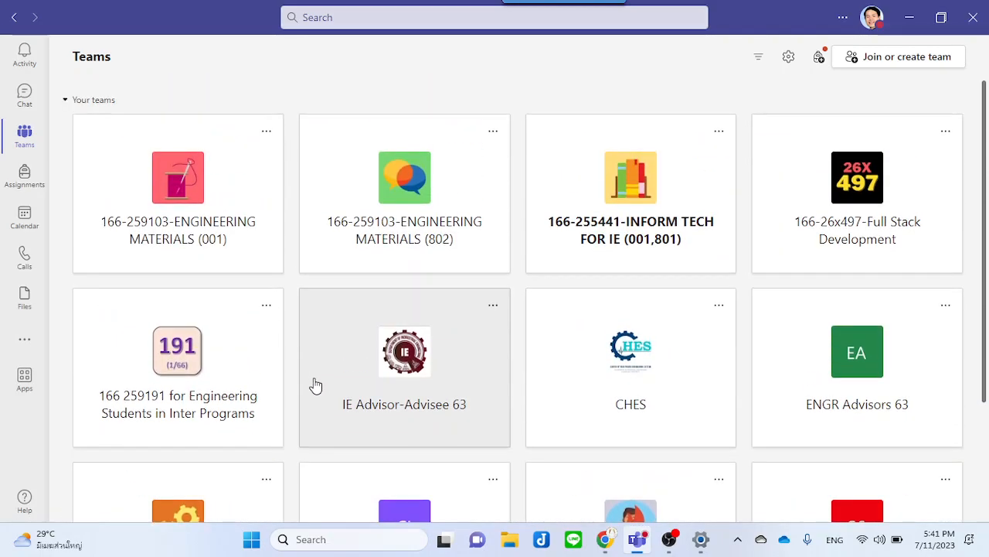
left_click(237, 363)
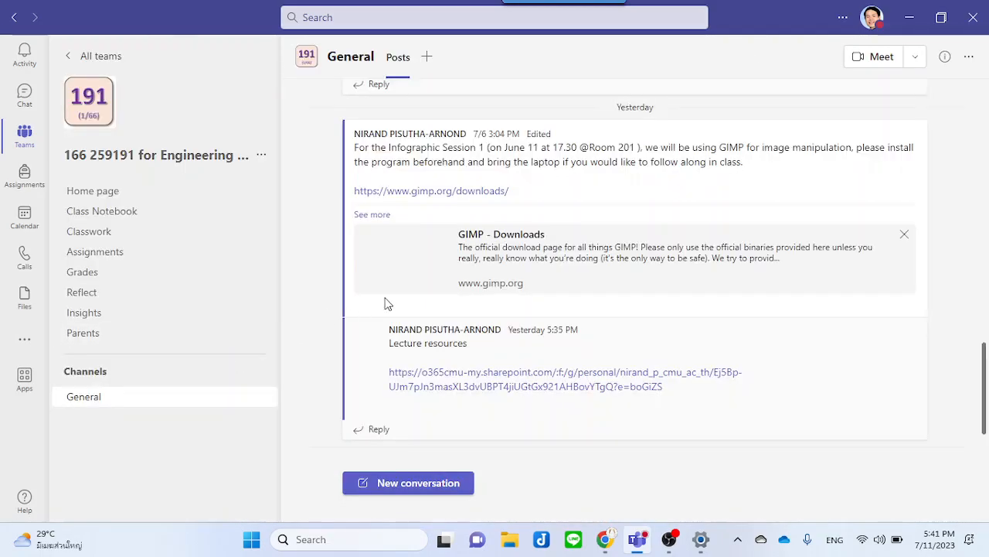
left_click(469, 361)
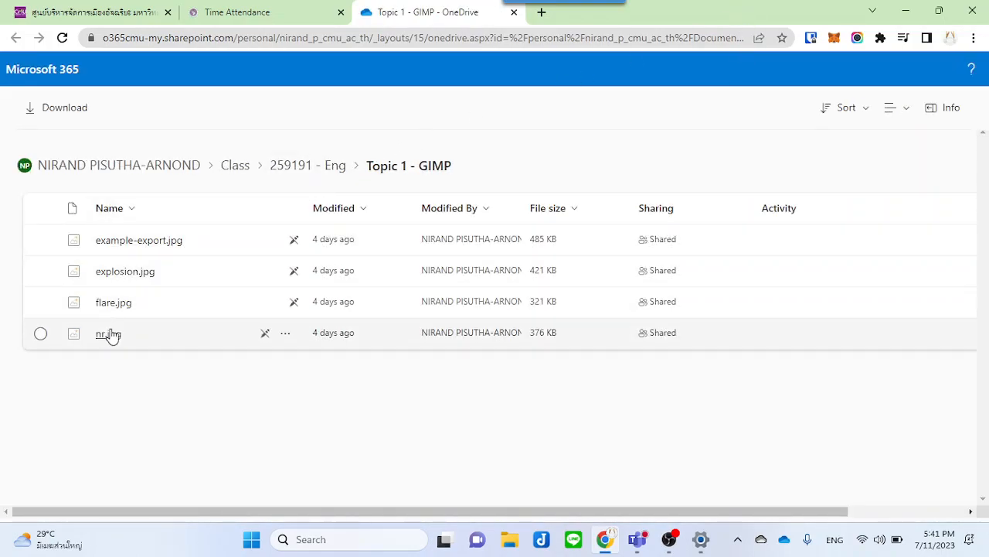
Step: Preview the images in the Topic 1 - GIMP folder, stepping through all four files before closing the preview
left_click(108, 334)
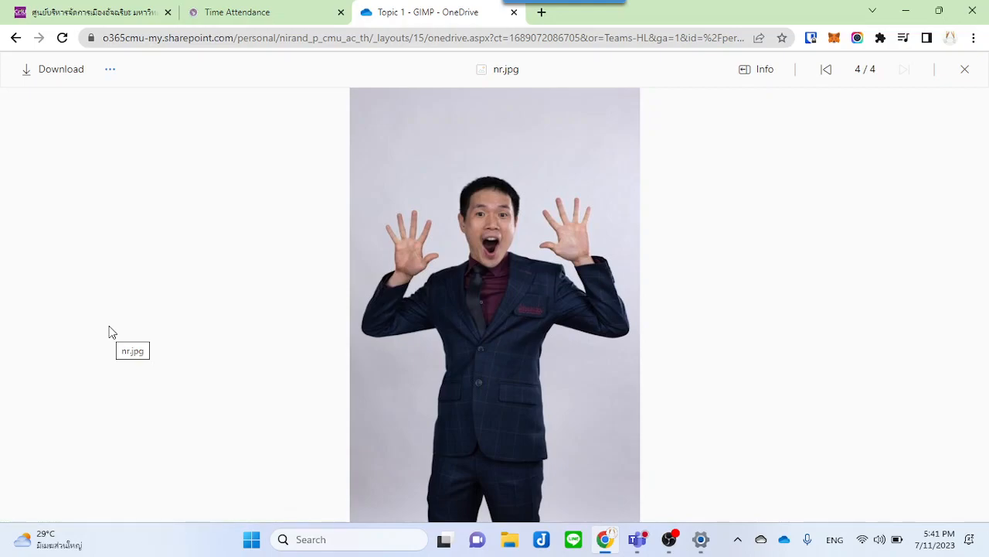
key("Left")
key("Left")
key("Right")
key("Left")
key("Left")
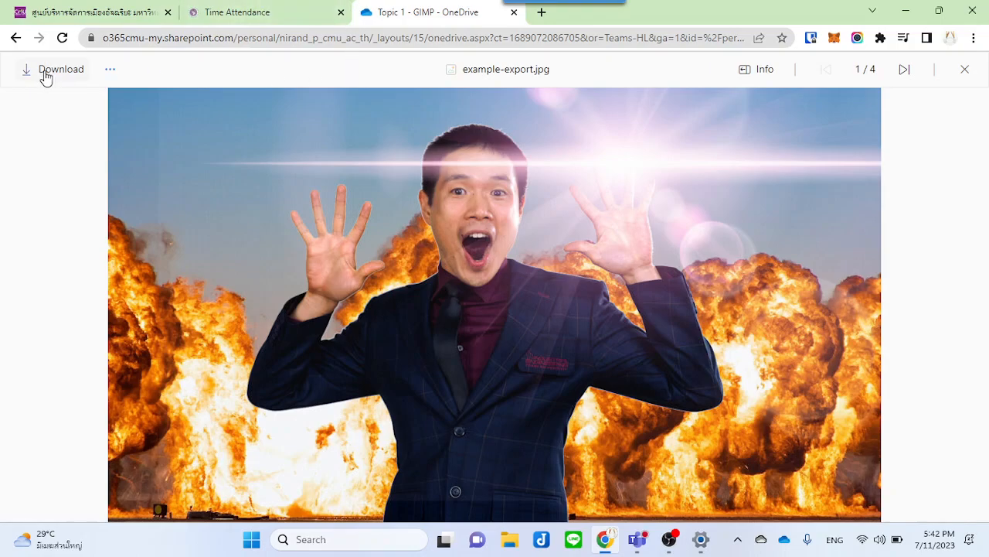
key("Right")
key("Right")
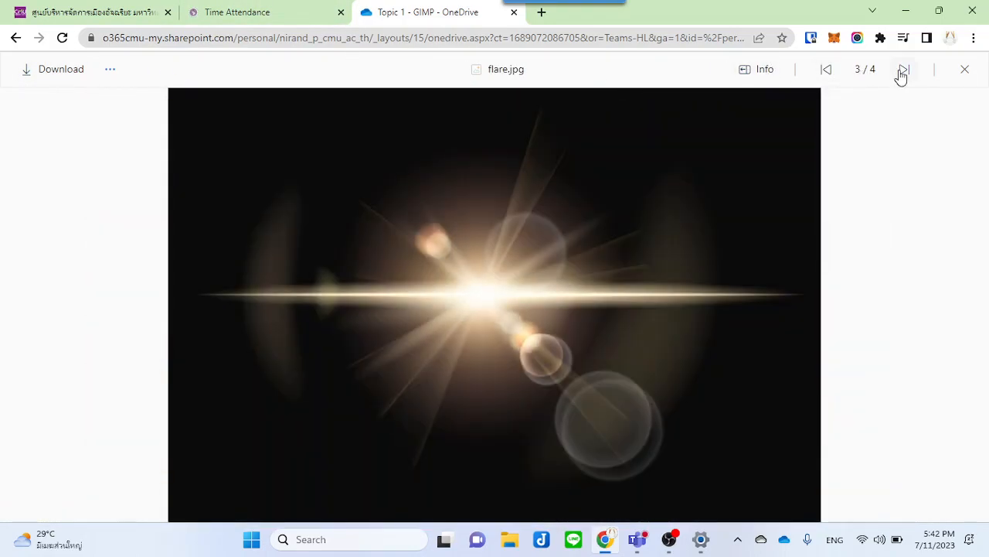
left_click(965, 68)
Step: Open File Explorer and browse to the Class folder in the NIRAND - Chiang Mai University OneDrive
left_click_drag(776, 22, 780, 96)
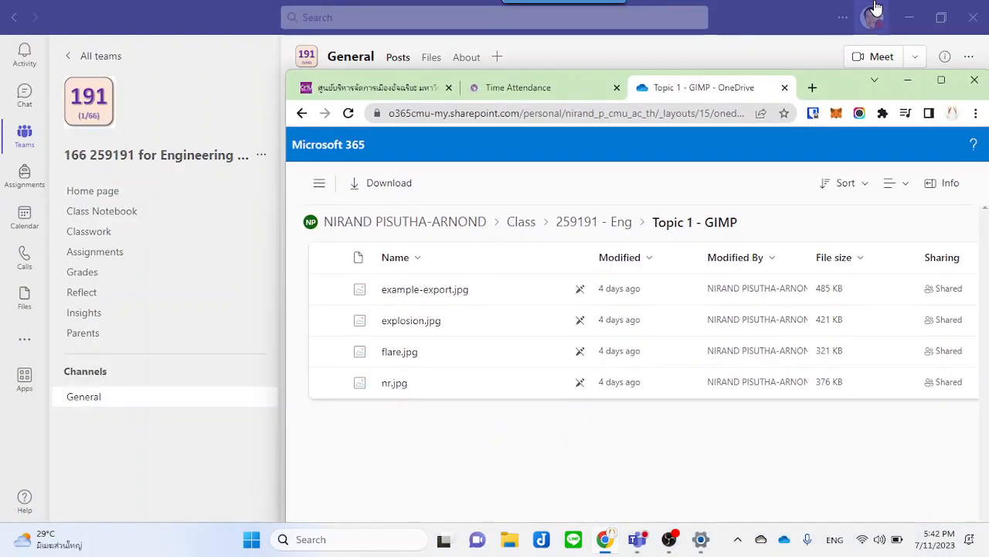
left_click(909, 17)
left_click(510, 539)
scroll(342, 348, "down", 1)
scroll(342, 346, "up", 1)
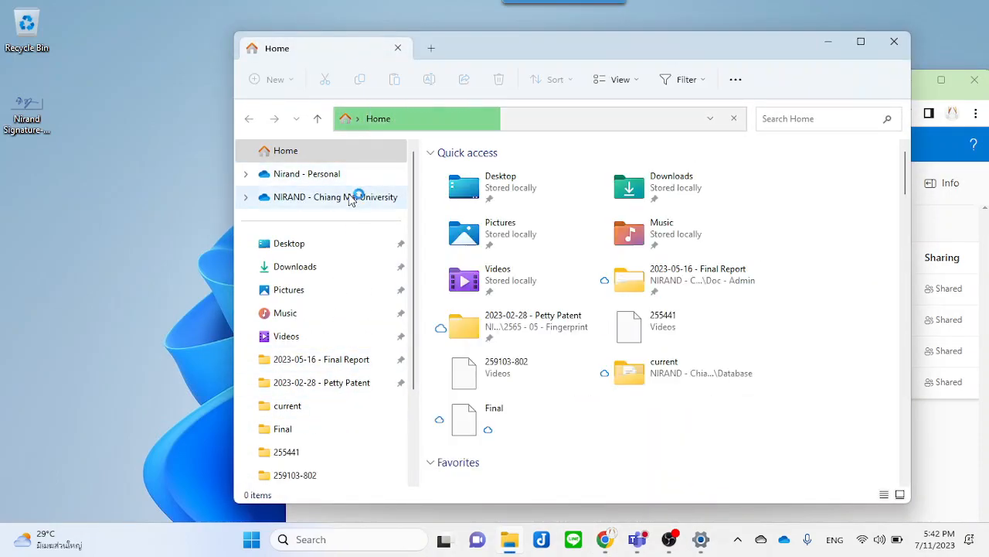
left_click(350, 198)
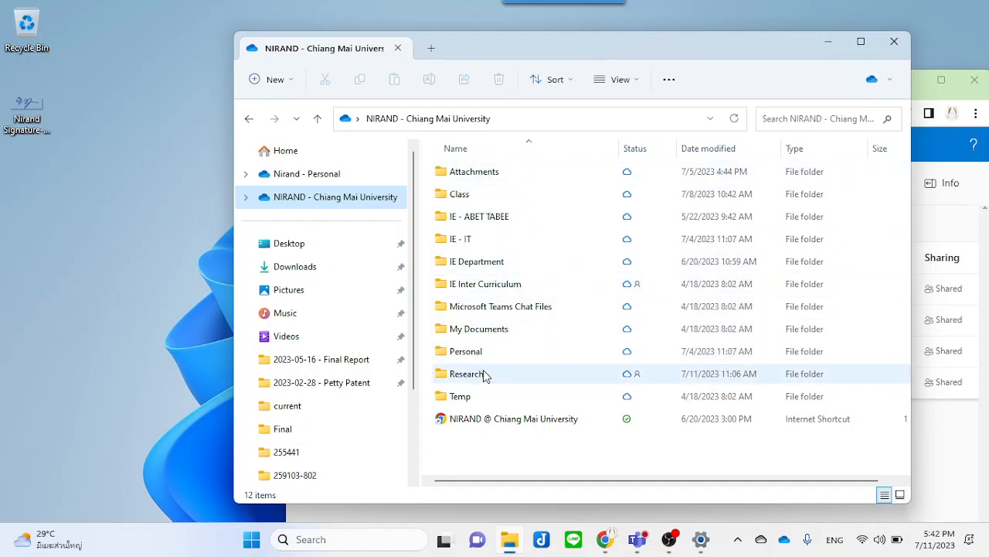
mouse_move(483, 373)
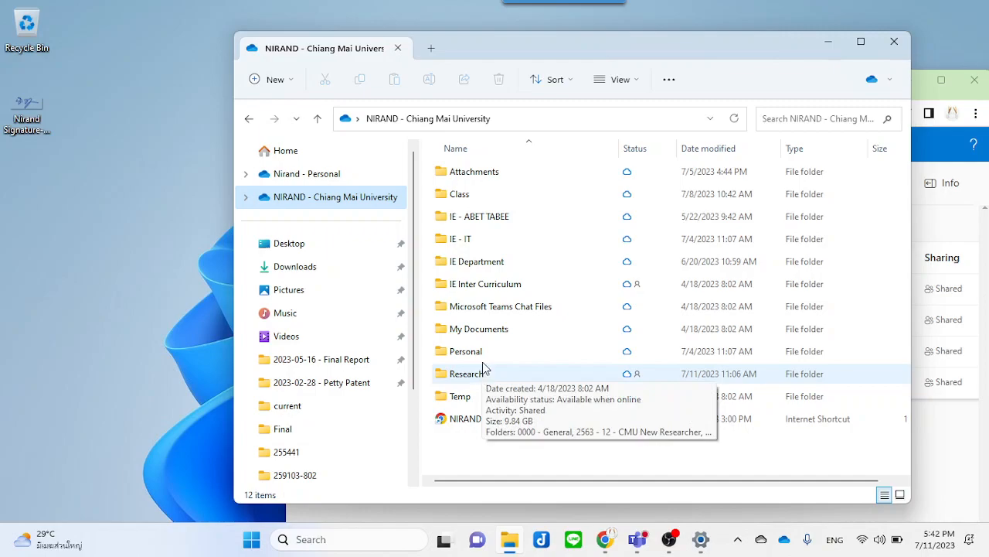
double_click(481, 189)
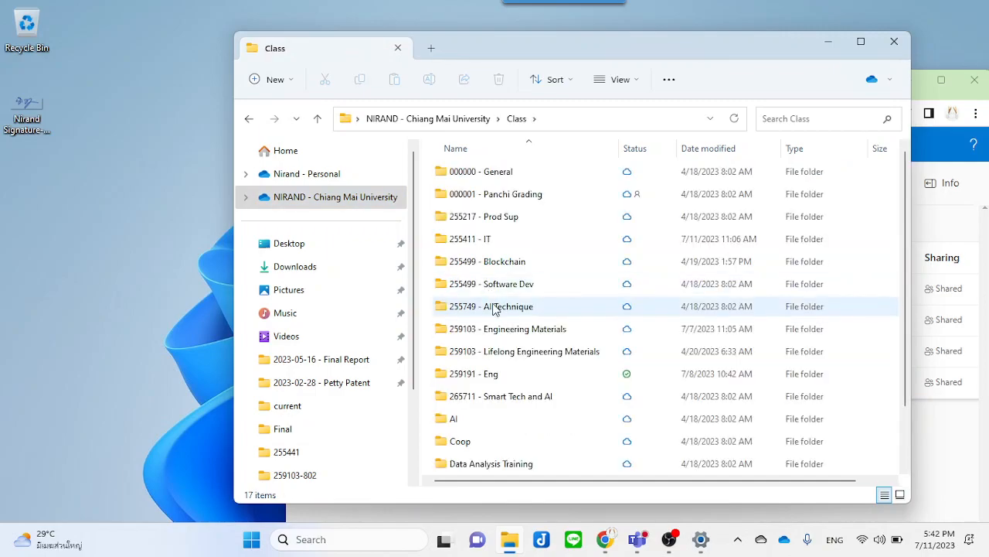
Step: Open the 259191 - Eng folder and place the Topic 1 - GIMP folder on the desktop
scroll(498, 332, "down", 3)
scroll(500, 336, "up", 3)
left_click(484, 376)
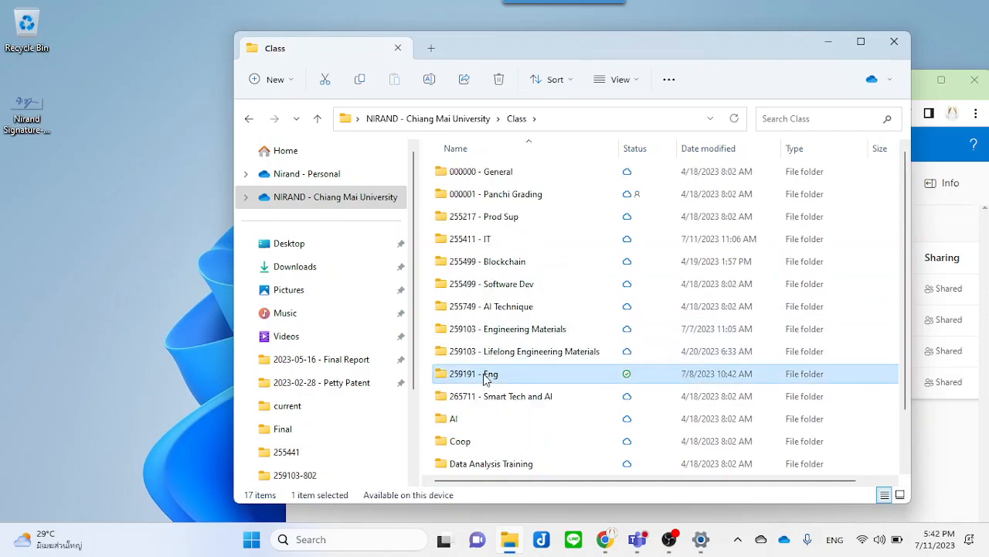
double_click(484, 375)
left_click(480, 176)
left_click_drag(480, 178, 117, 213)
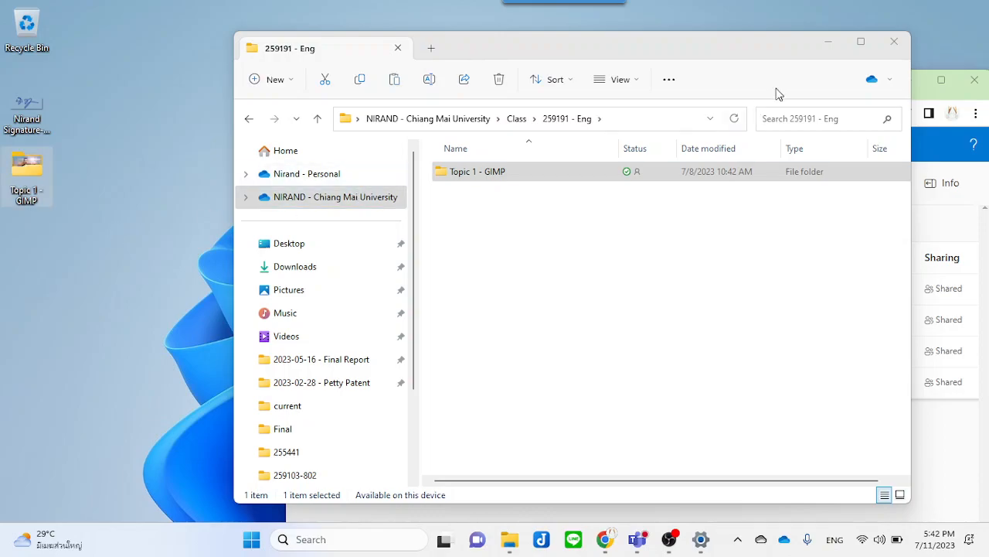
Step: Close File Explorer and launch GIMP through Windows search
left_click(894, 41)
left_click(907, 80)
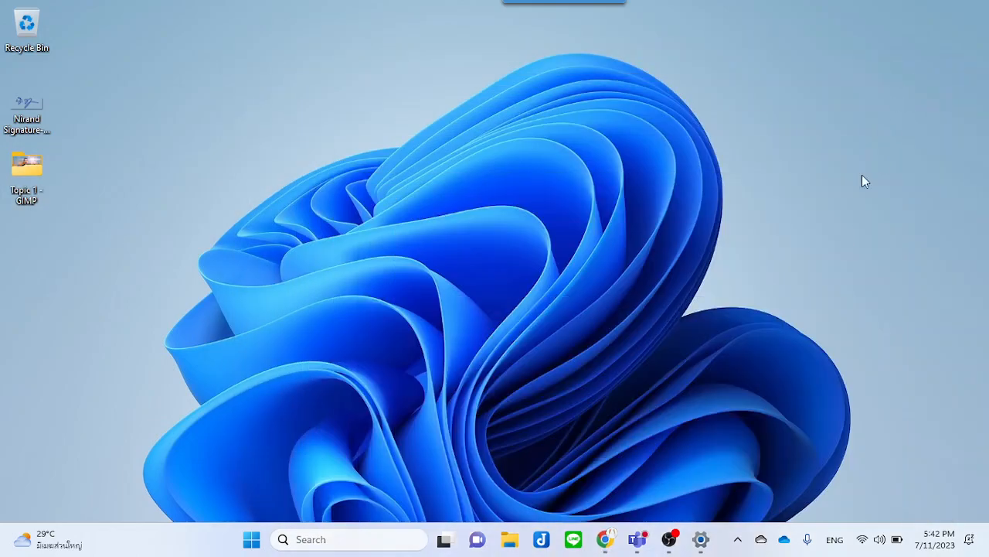
left_click(361, 539)
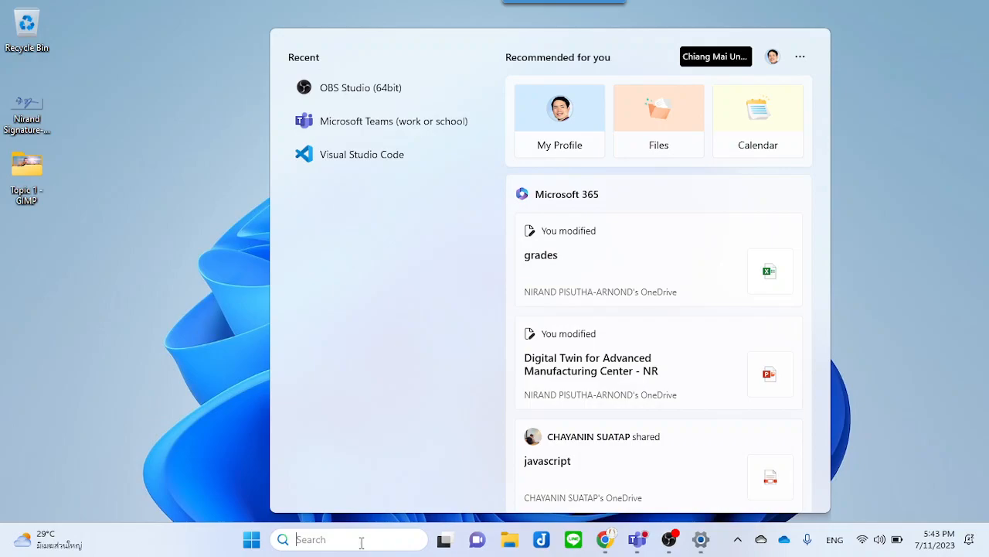
type("gimp")
key("Return")
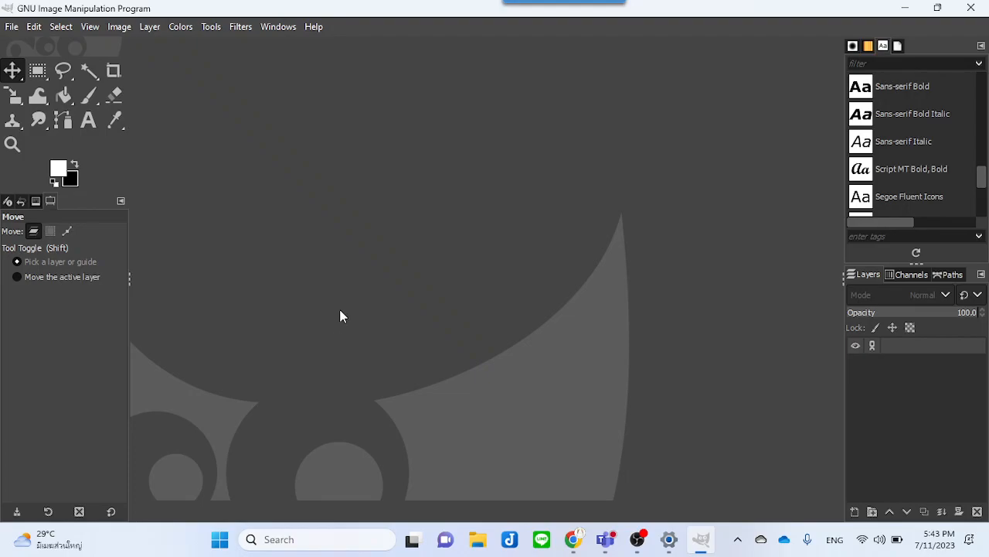
Step: Open nr.jpg from the Topic 1 - GIMP folder on the Desktop in GIMP
left_click(11, 28)
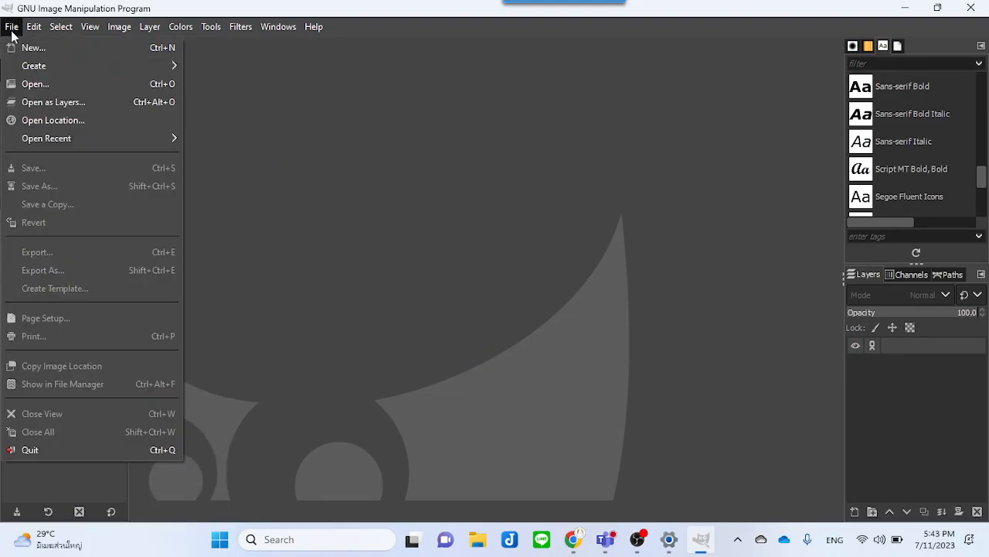
left_click(35, 85)
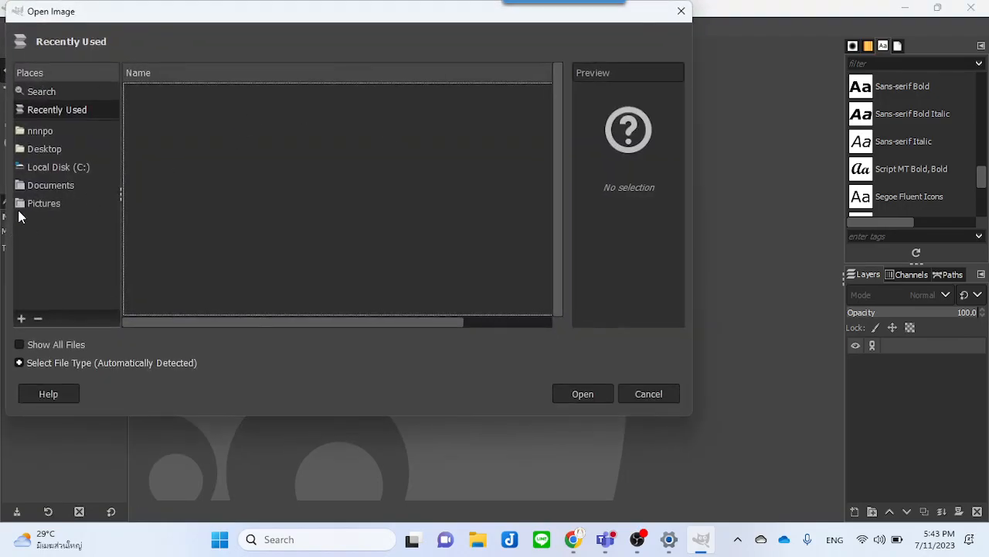
left_click(52, 150)
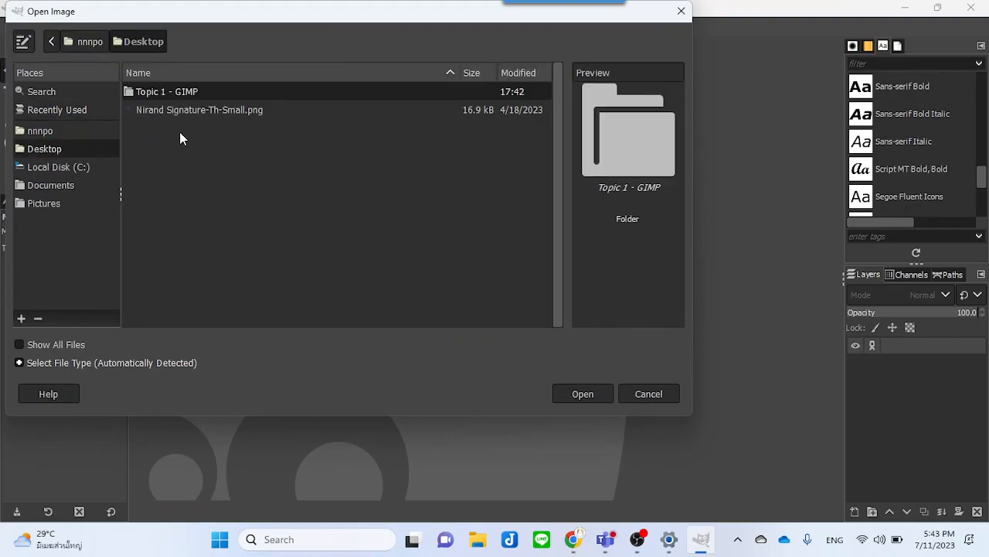
double_click(208, 93)
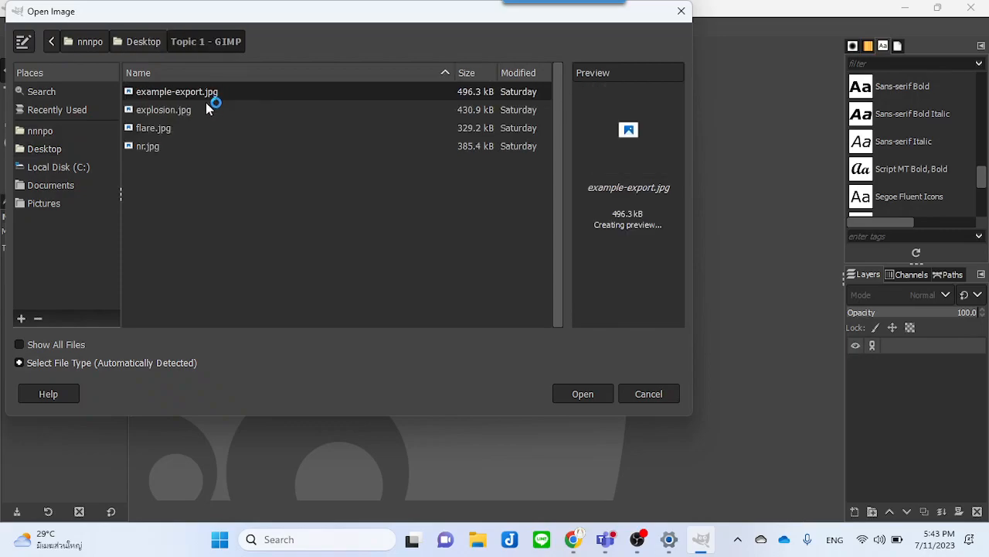
left_click(149, 147)
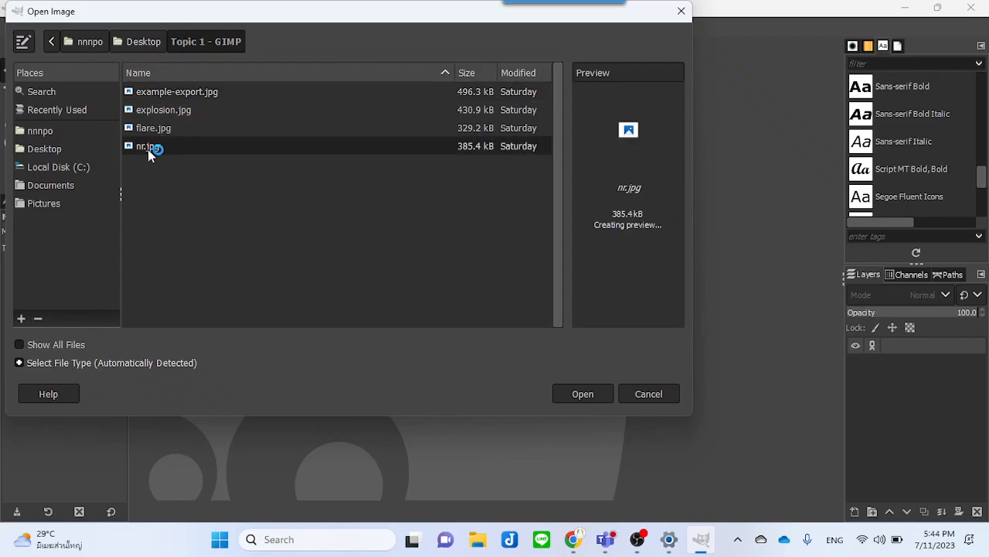
left_click(572, 394)
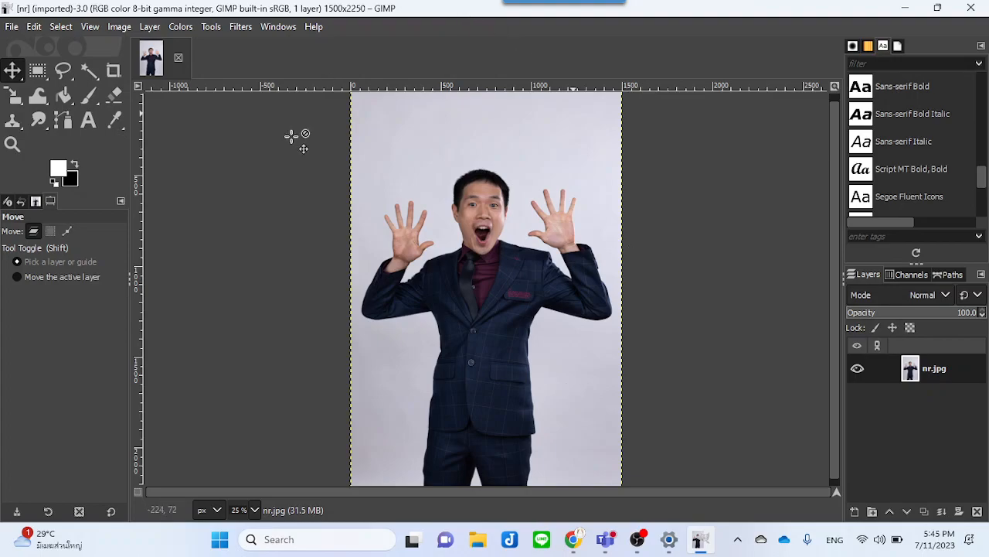
Step: Switch to the browser and go to unsplash.com in a new tab
left_click(12, 27)
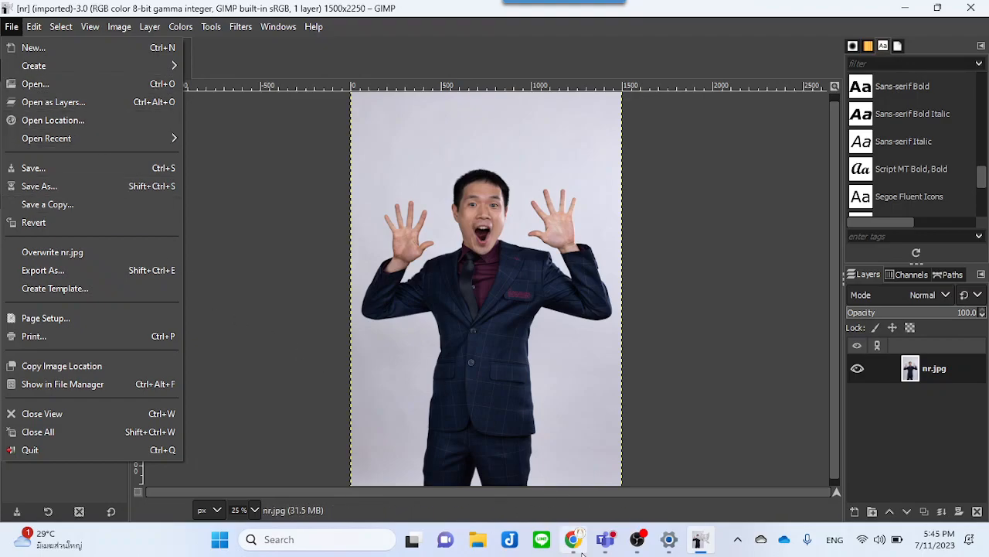
left_click(572, 538)
double_click(848, 85)
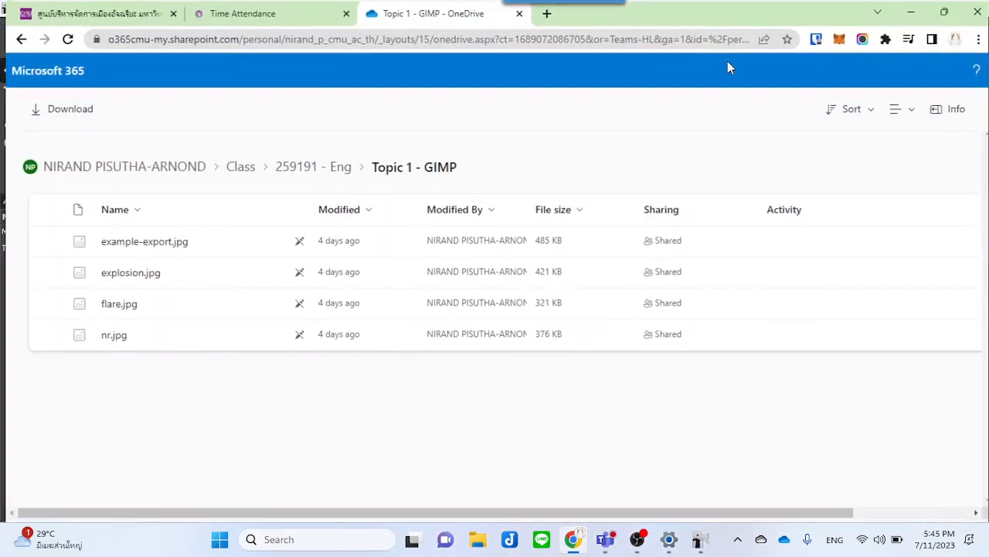
type("unsplash")
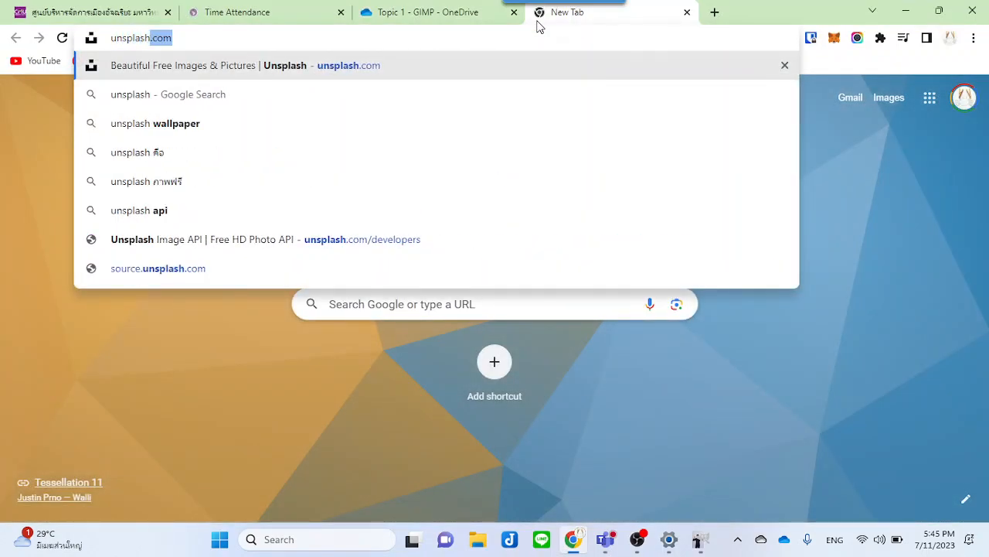
key("Return")
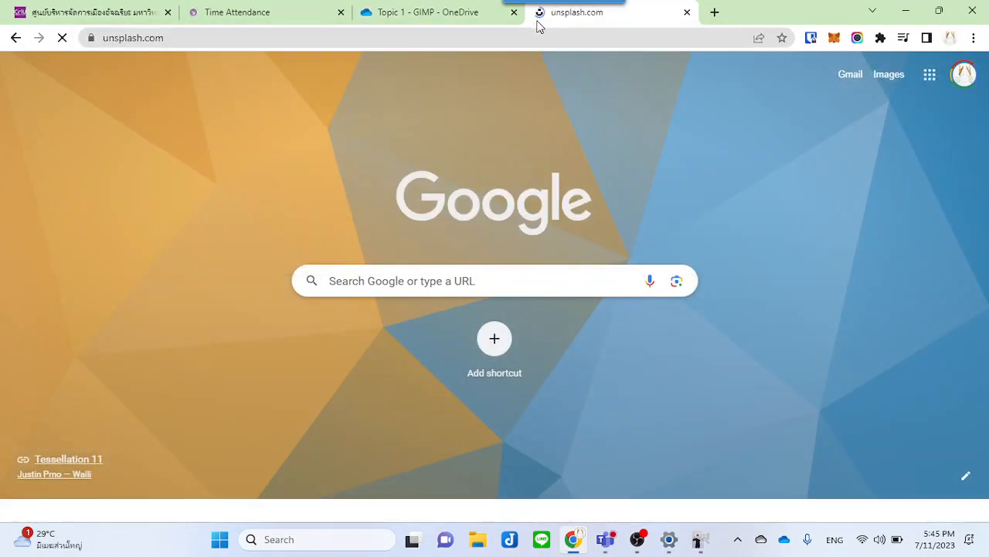
Step: Search Unsplash for abstract images and scroll through the results
left_click(329, 352)
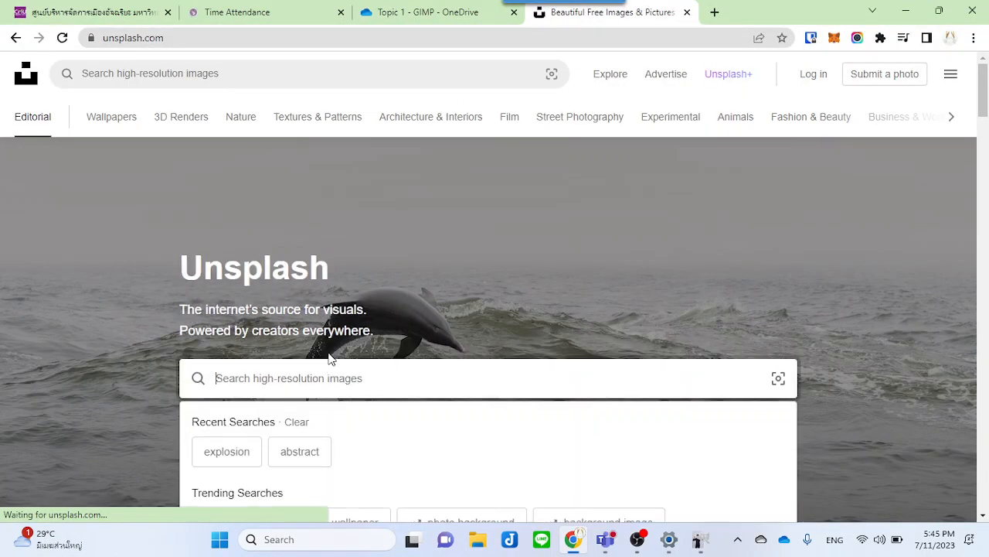
type("abstract")
key("Return")
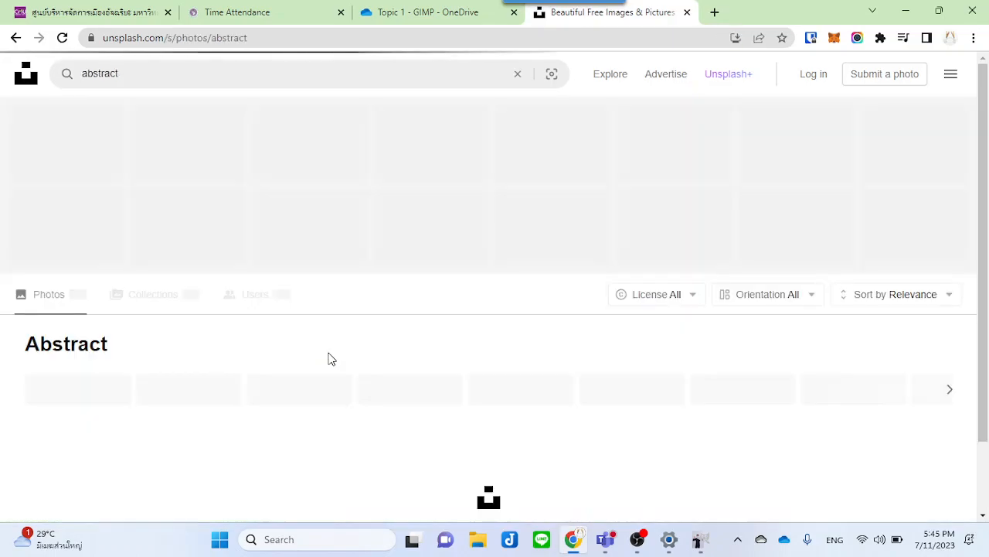
scroll(333, 342, "down", 10)
scroll(392, 343, "down", 7)
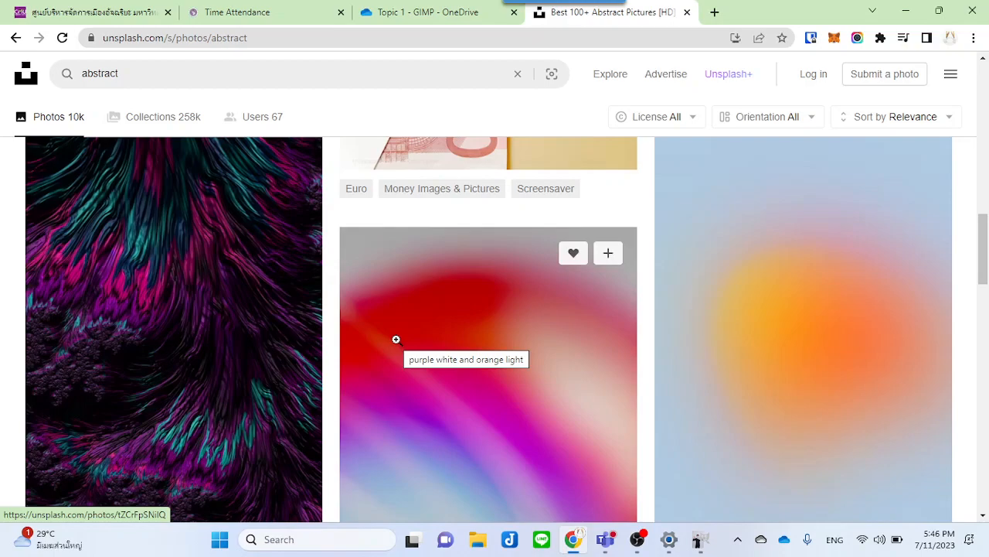
Step: Open the purple white and orange light photo and view its download size options
left_click(395, 339)
left_click(901, 85)
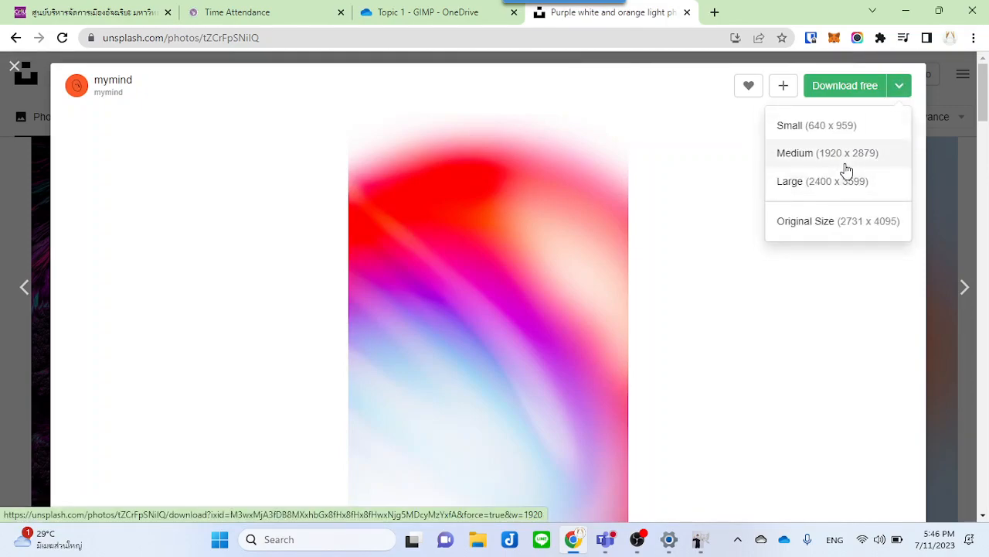
left_click(937, 134)
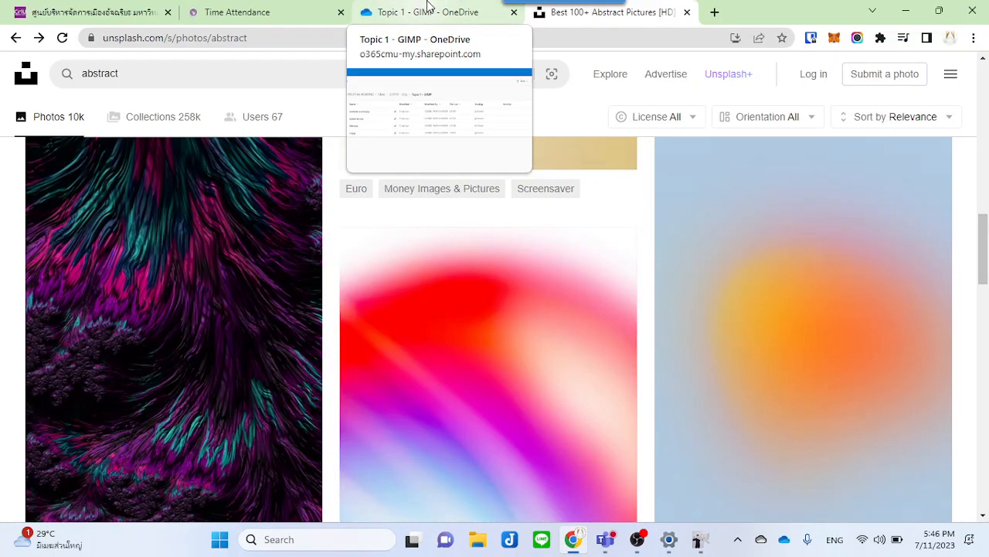
Step: Open explosion.jpg from the same folder in GIMP, converting it to the built-in sRGB profile
left_click(906, 11)
left_click(11, 26)
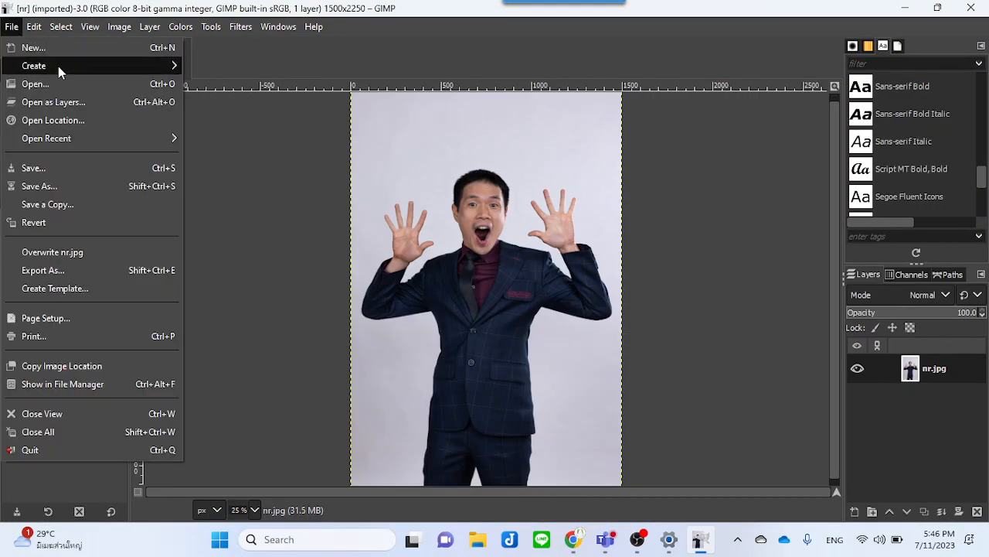
left_click(59, 82)
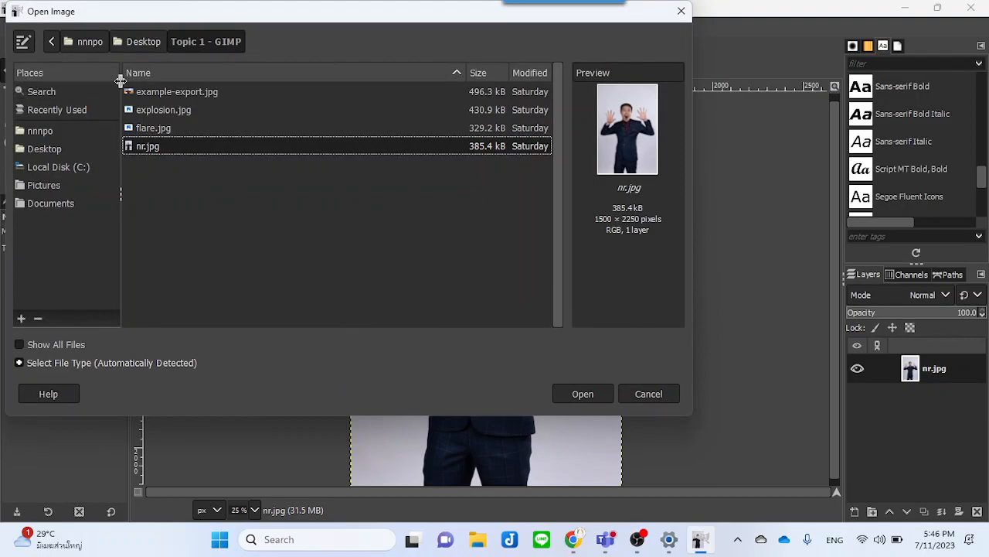
left_click(144, 110)
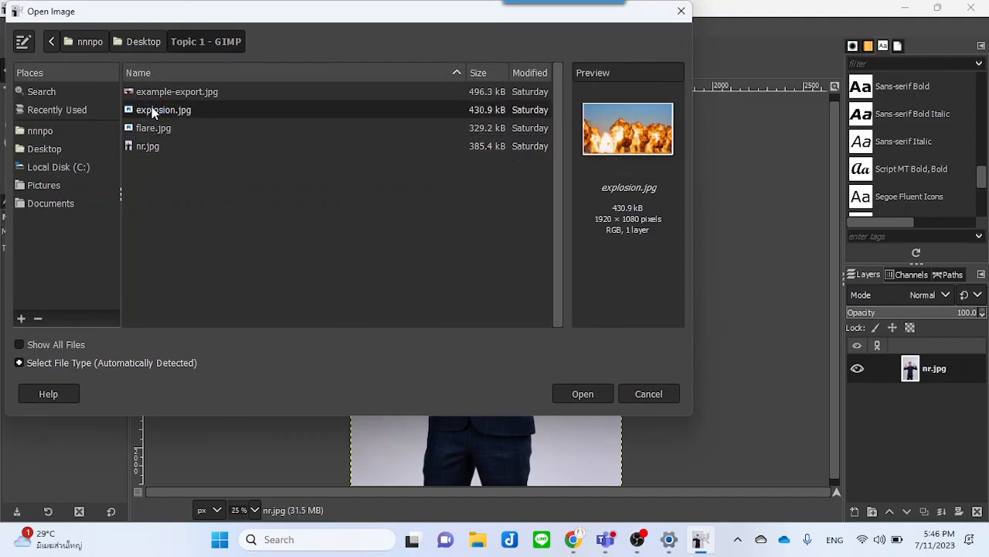
left_click(582, 394)
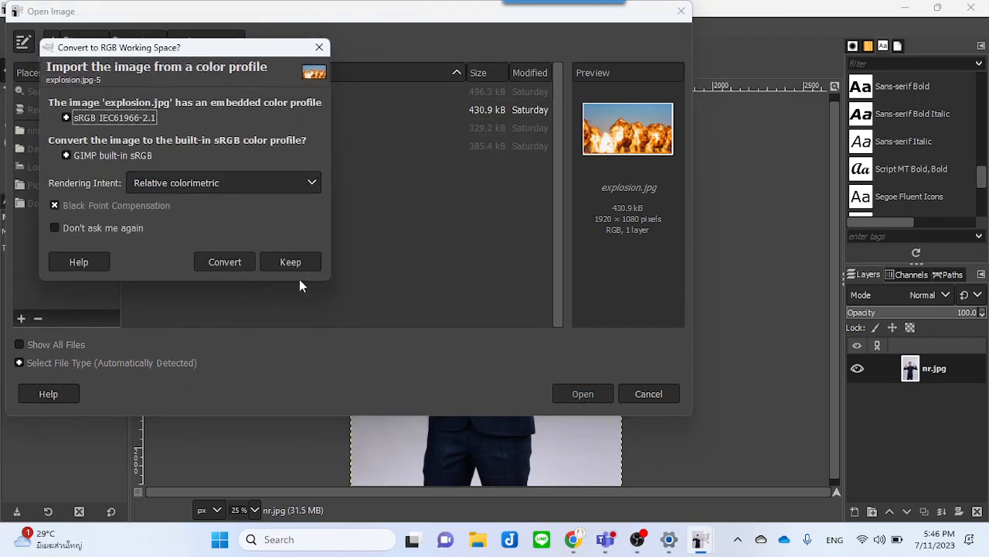
left_click(219, 267)
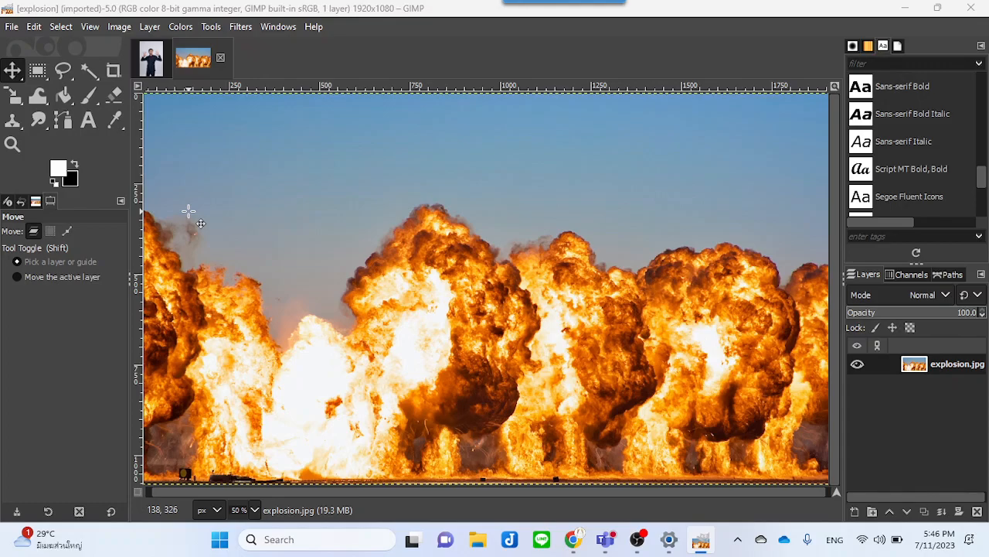
Step: Drag the nr photo into the explosion image as a new layer, reposition it, then delete that layer
left_click(153, 58)
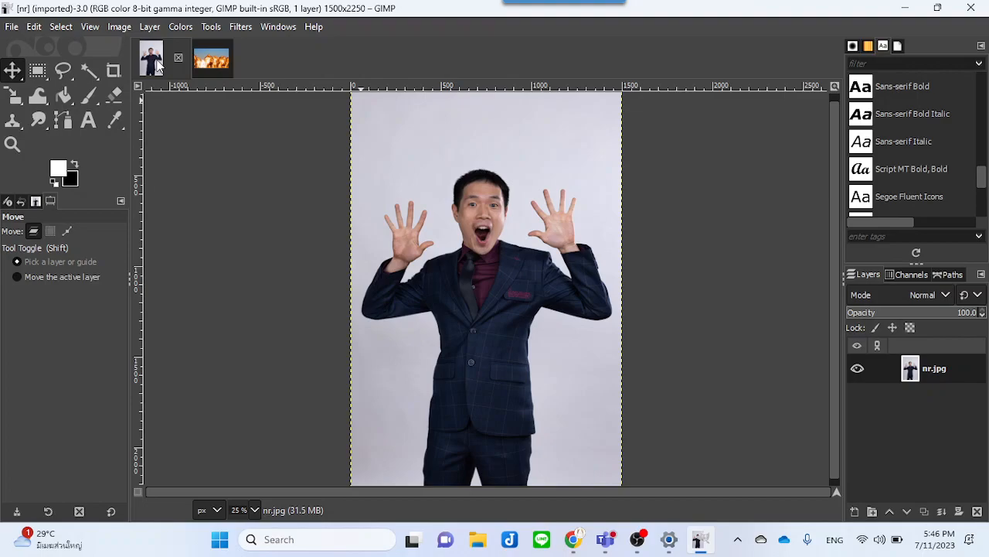
left_click_drag(157, 66, 415, 454)
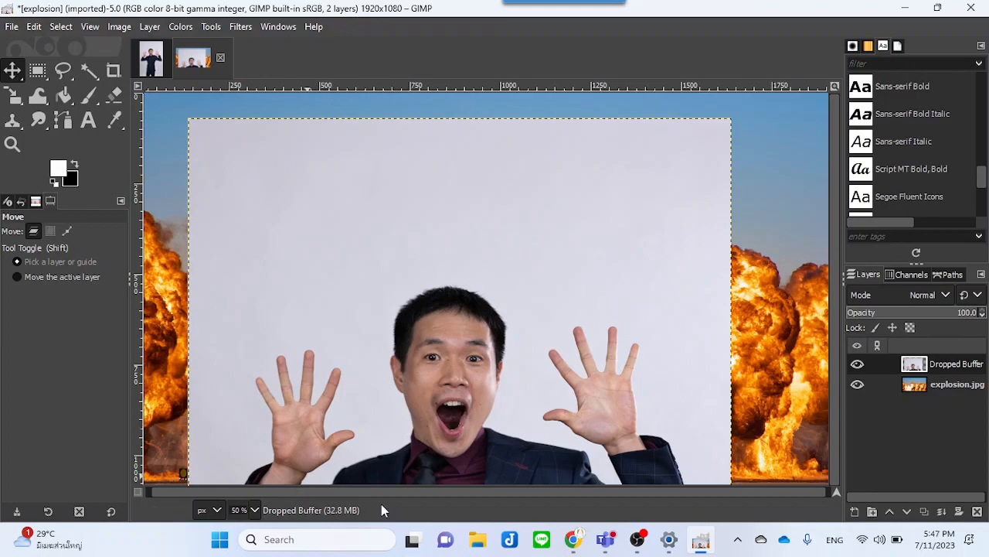
left_click_drag(409, 348, 494, 236)
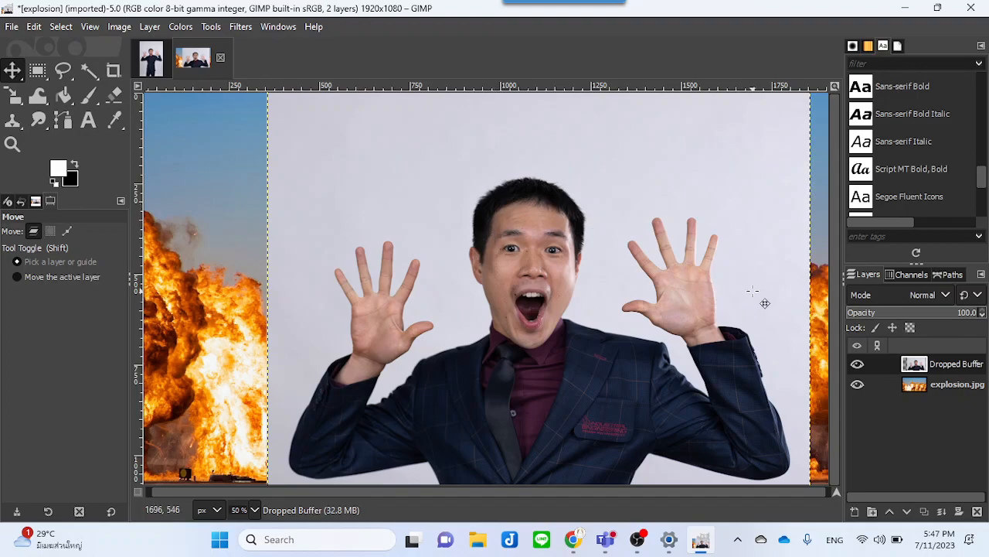
left_click_drag(657, 269, 593, 238)
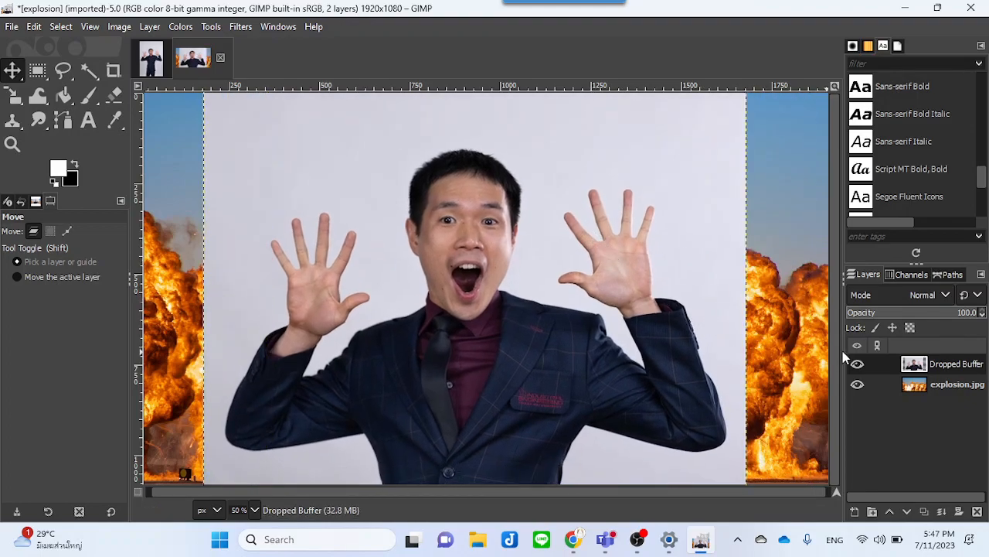
left_click_drag(840, 359, 726, 369)
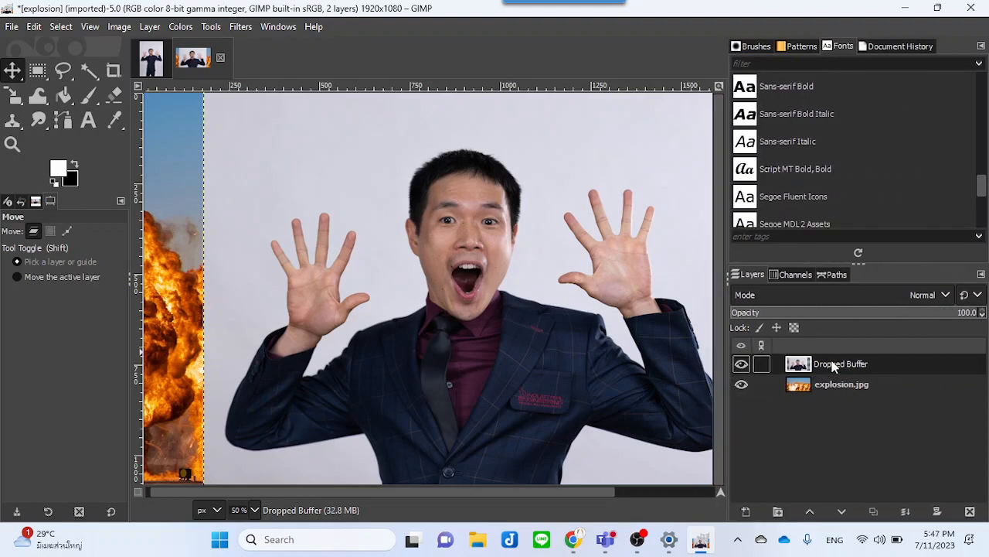
left_click(743, 366)
left_click(745, 367)
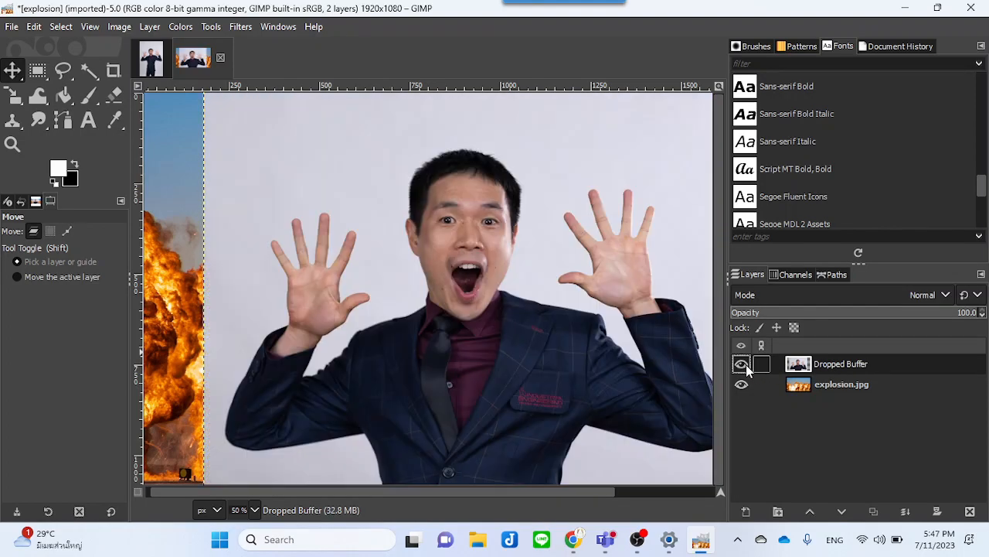
left_click(746, 367)
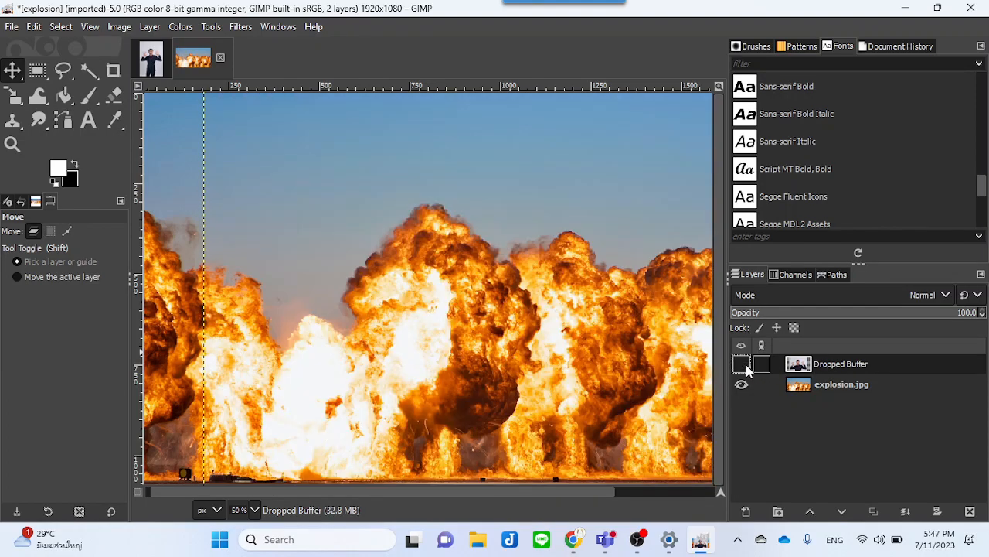
right_click(825, 362)
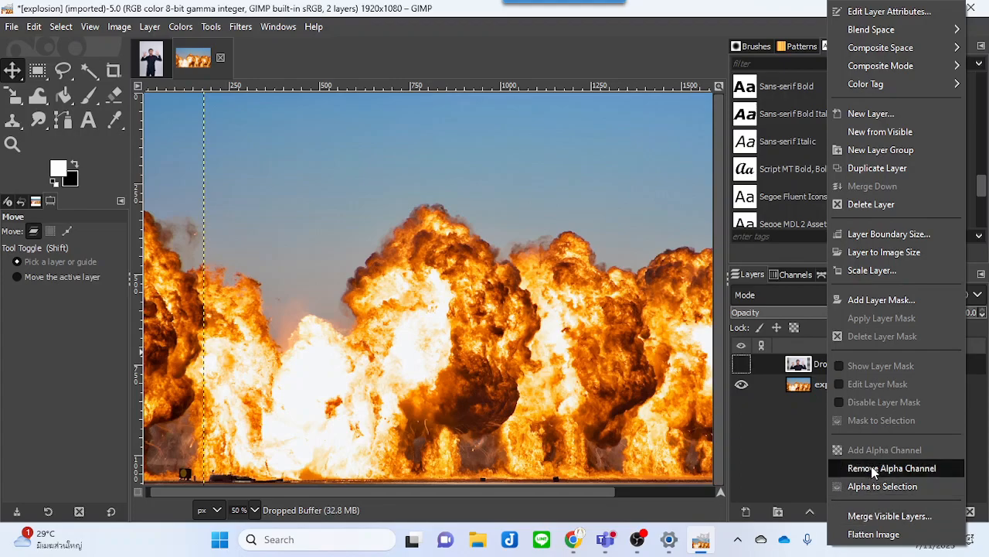
left_click(870, 204)
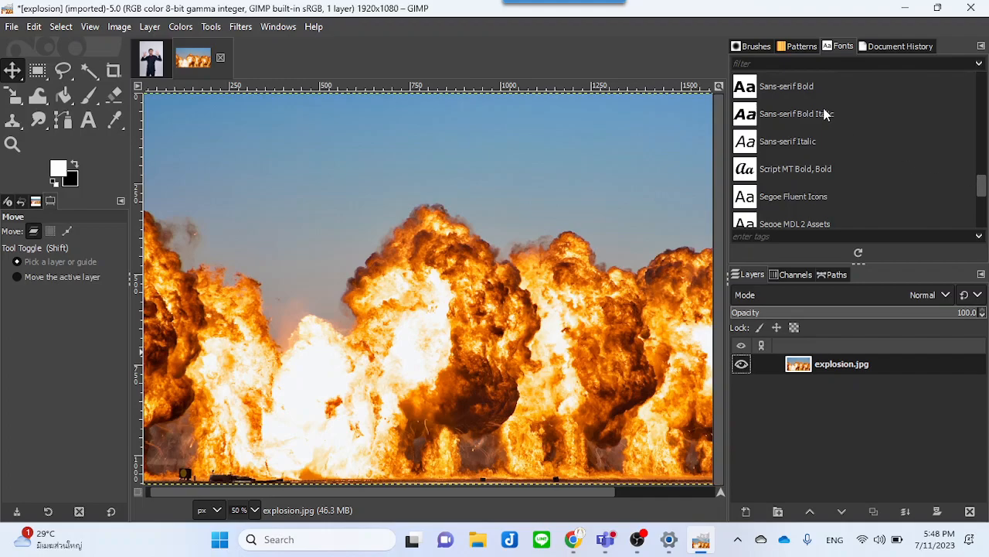
left_click(157, 69)
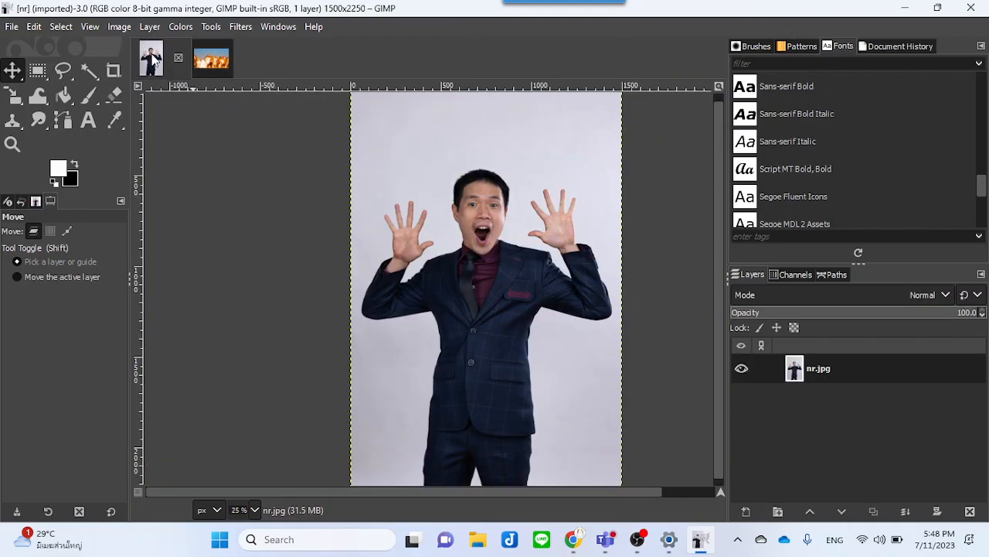
left_click_drag(155, 62, 444, 400)
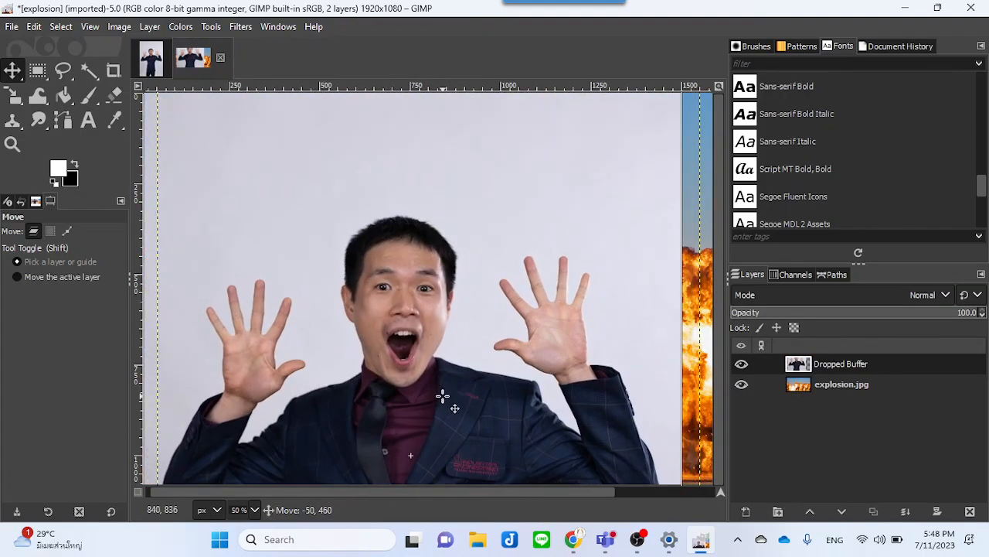
right_click(847, 368)
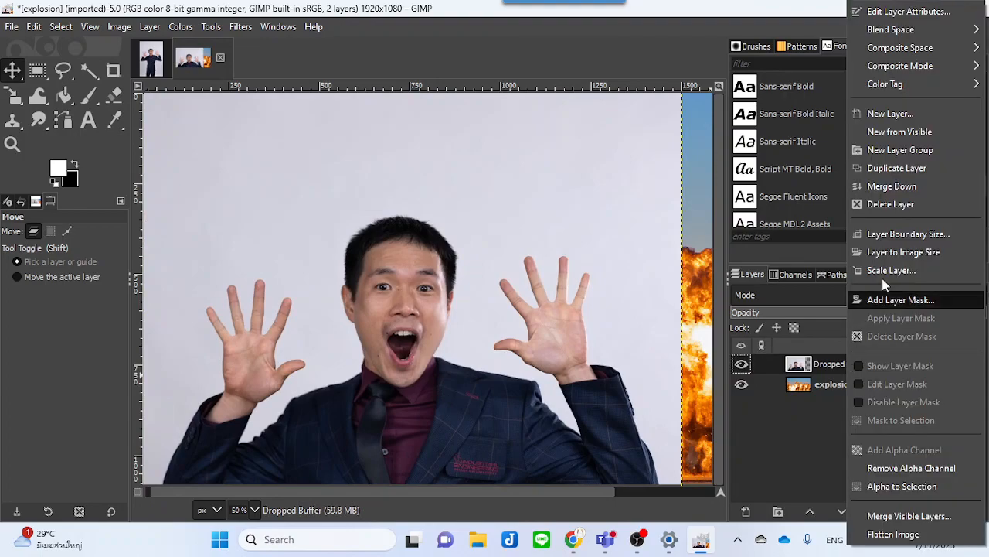
left_click(914, 206)
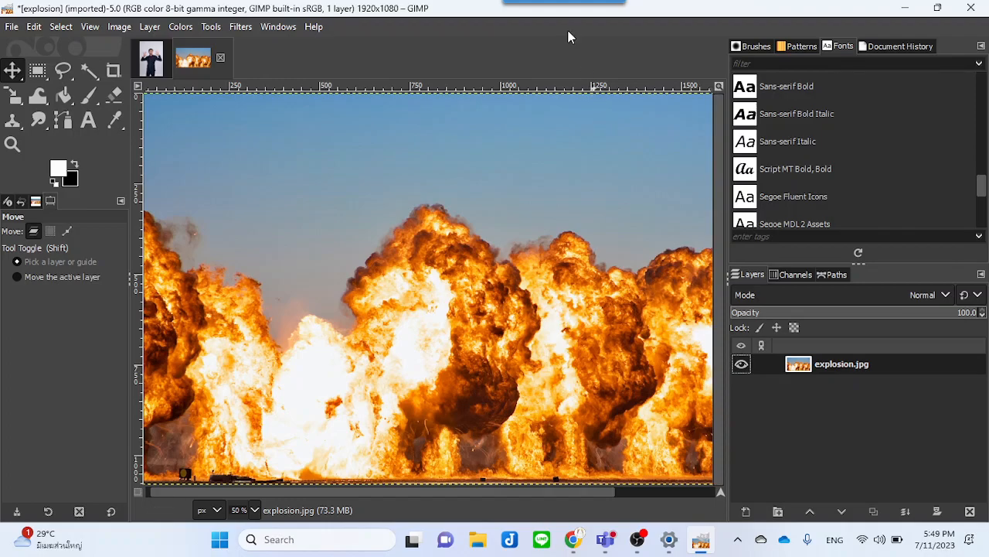
Step: Drag the nr photo into the explosion image as a new layer and scale it down to 1032 × 1548 px
left_click_drag(152, 71, 356, 201)
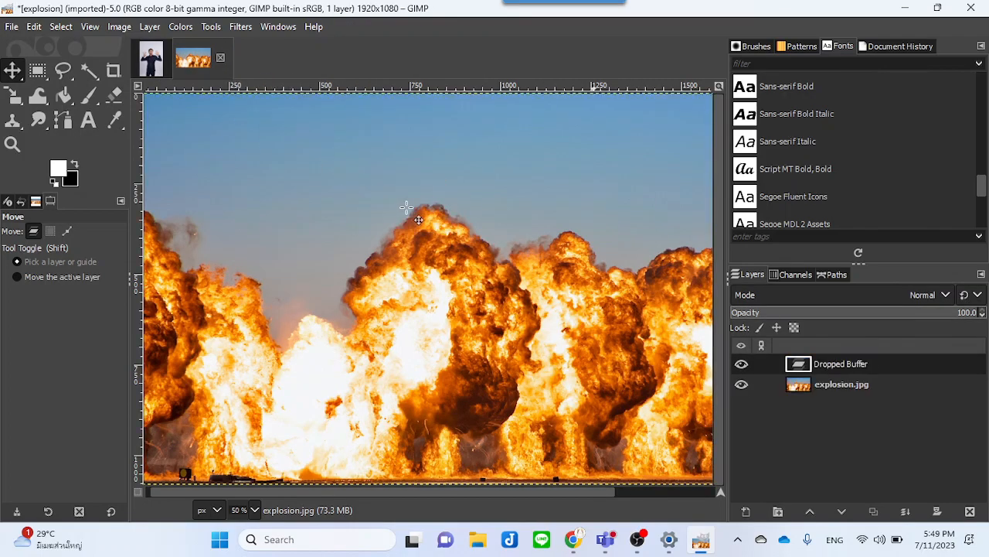
left_click_drag(401, 340, 408, 380)
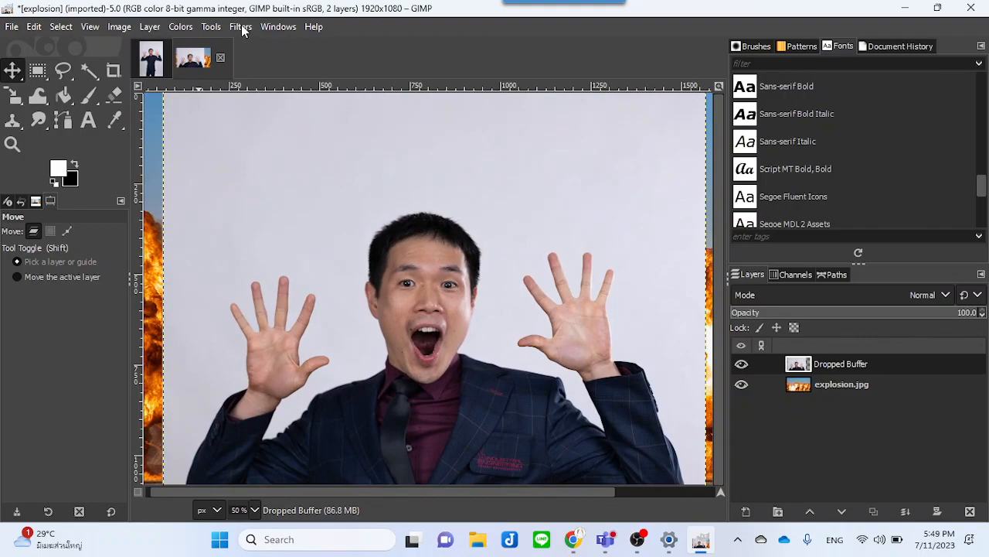
left_click(212, 27)
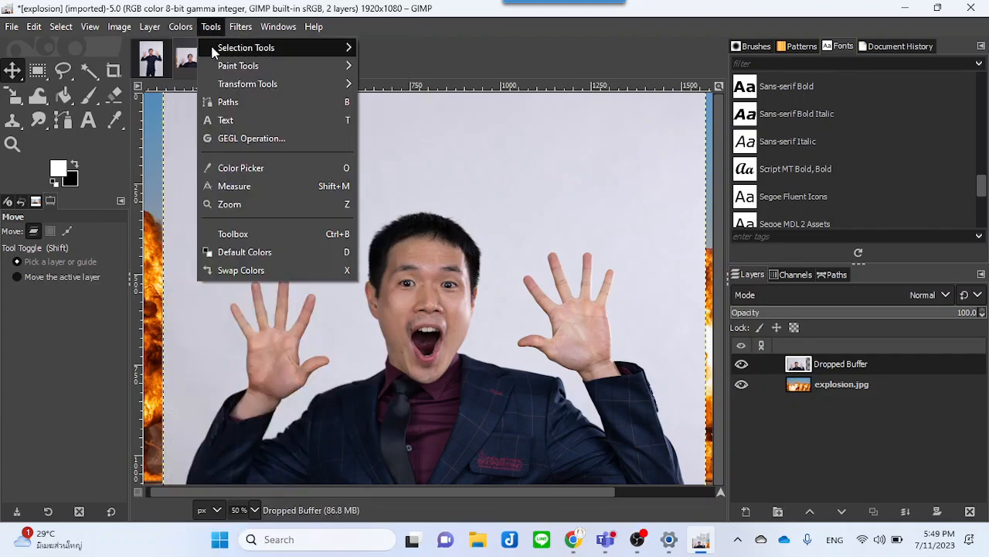
mouse_move(324, 85)
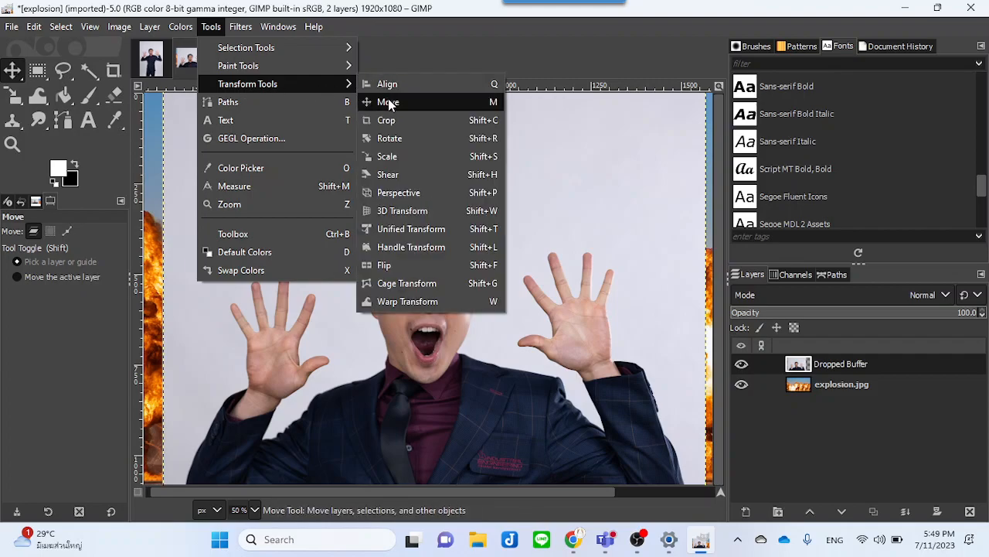
left_click(389, 158)
left_click(441, 168)
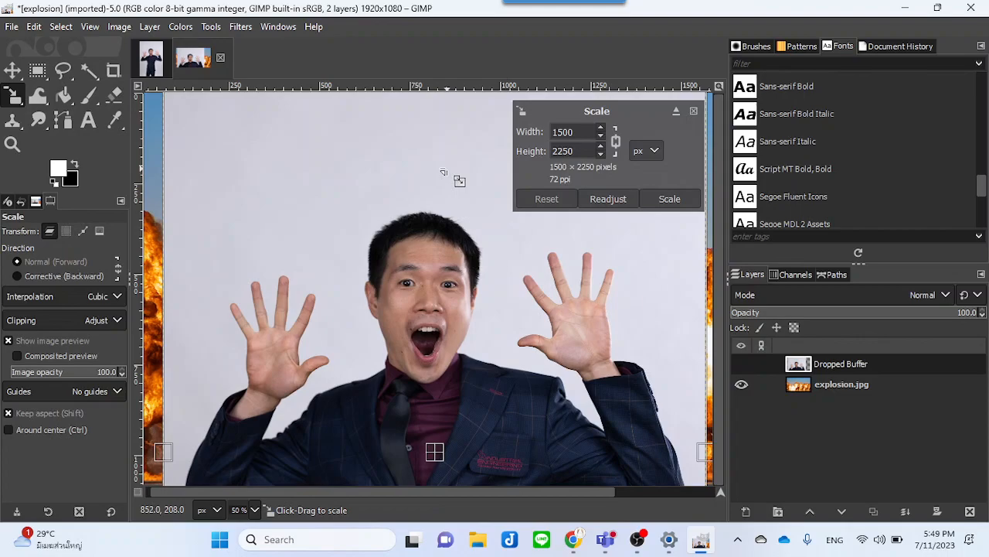
scroll(447, 170, "down", 3)
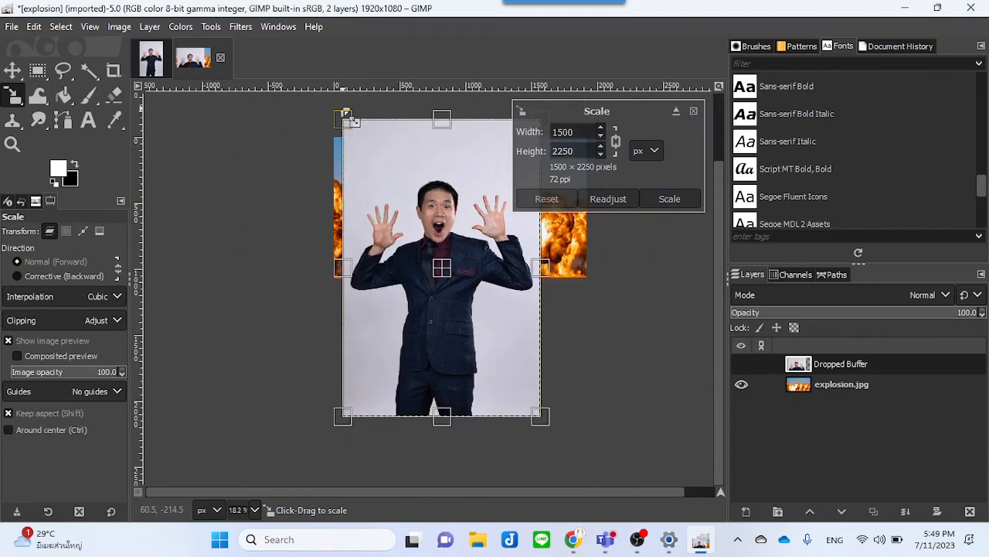
left_click_drag(347, 116, 419, 233)
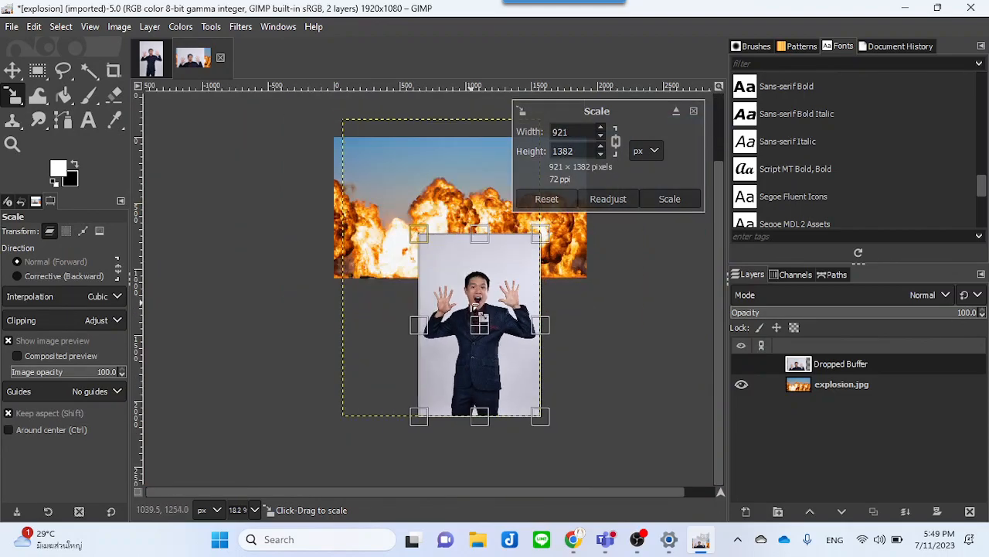
left_click_drag(489, 337, 468, 266)
left_click_drag(398, 163, 367, 147)
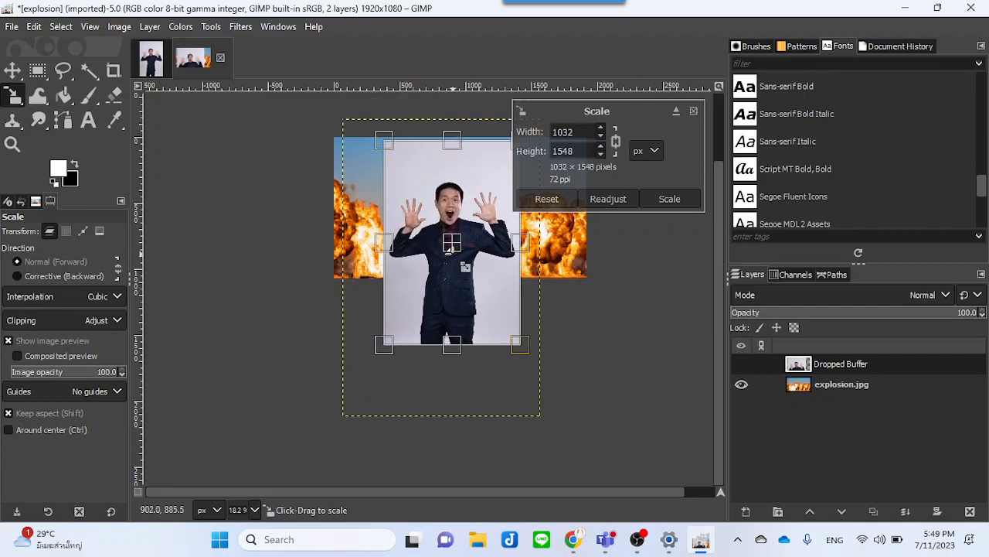
left_click_drag(462, 264, 471, 216)
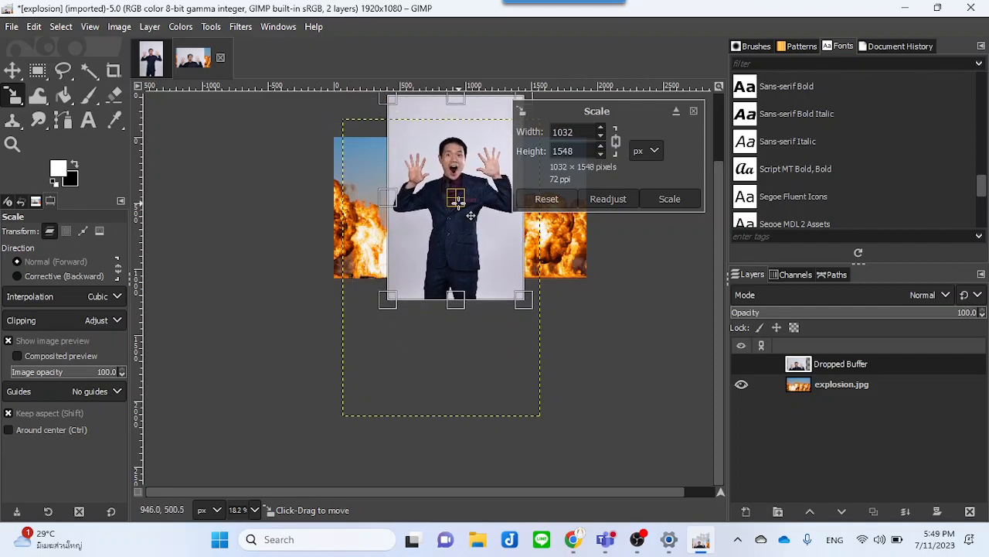
left_click(669, 203)
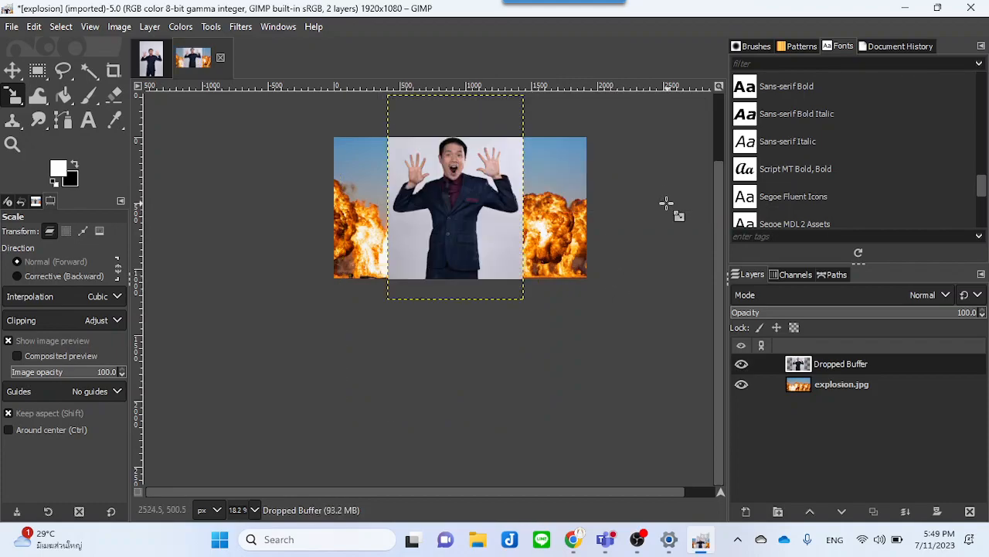
Step: Scale the photo layer further to 984 × 1476 px and move it toward the centre of the image
mouse_move(438, 186)
left_mouse_down()
mouse_move(456, 206)
mouse_move(446, 195)
left_mouse_up()
left_click(660, 199)
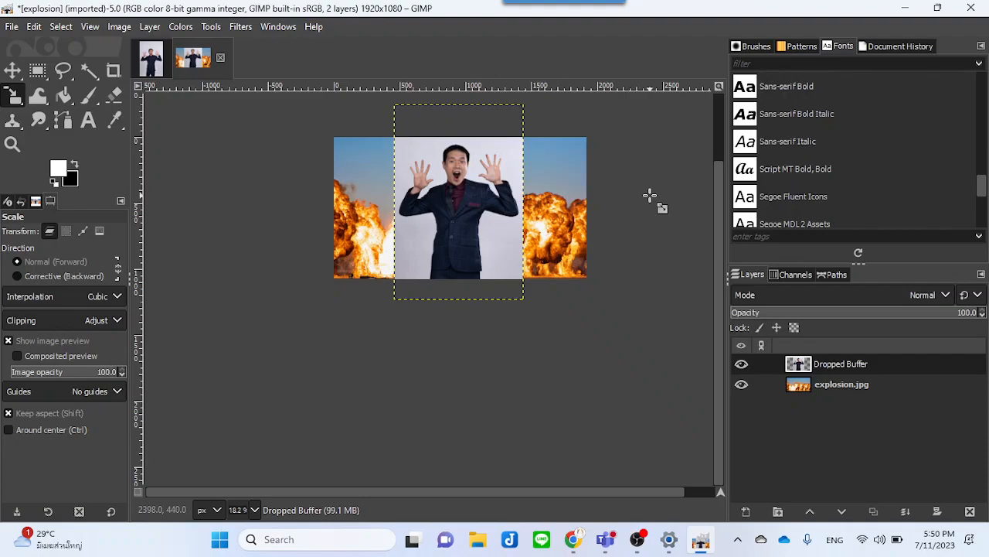
scroll(600, 232, "up", 2, "ctrl")
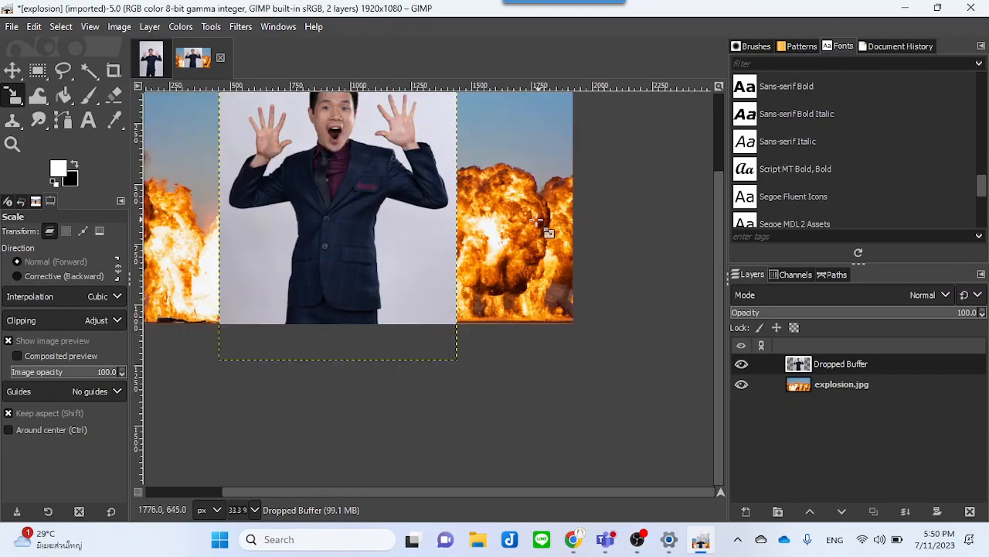
left_click(386, 415)
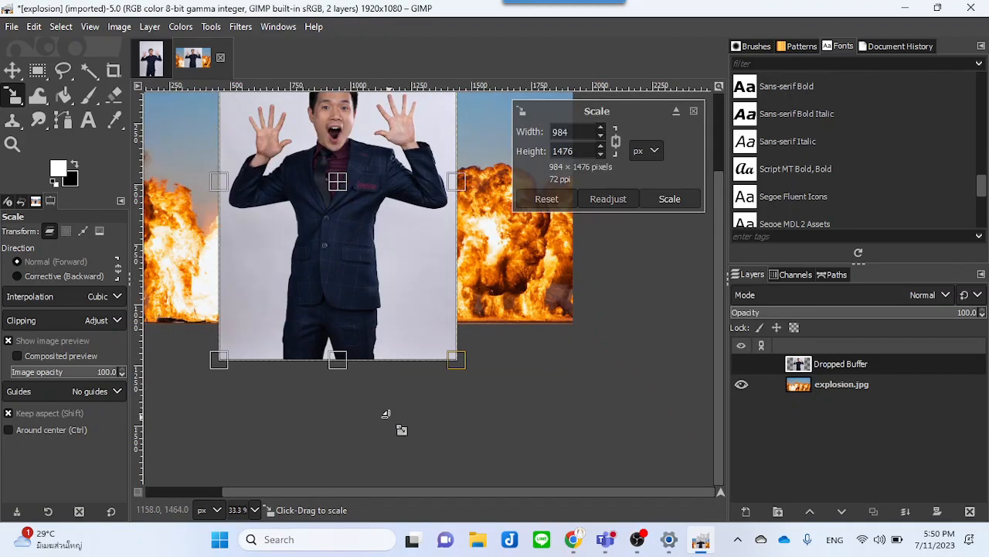
left_click(13, 71)
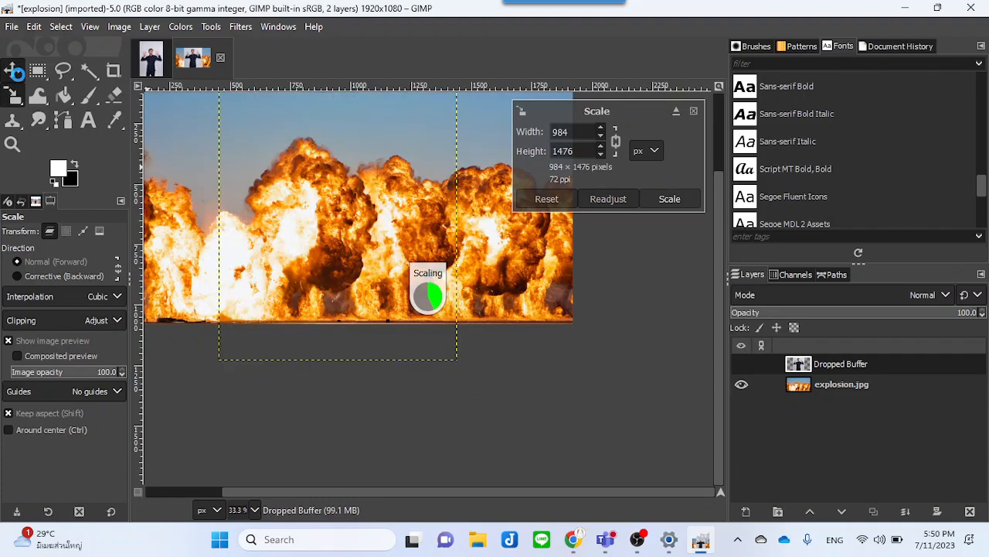
left_click_drag(232, 199, 326, 210)
left_click_drag(587, 398, 660, 468)
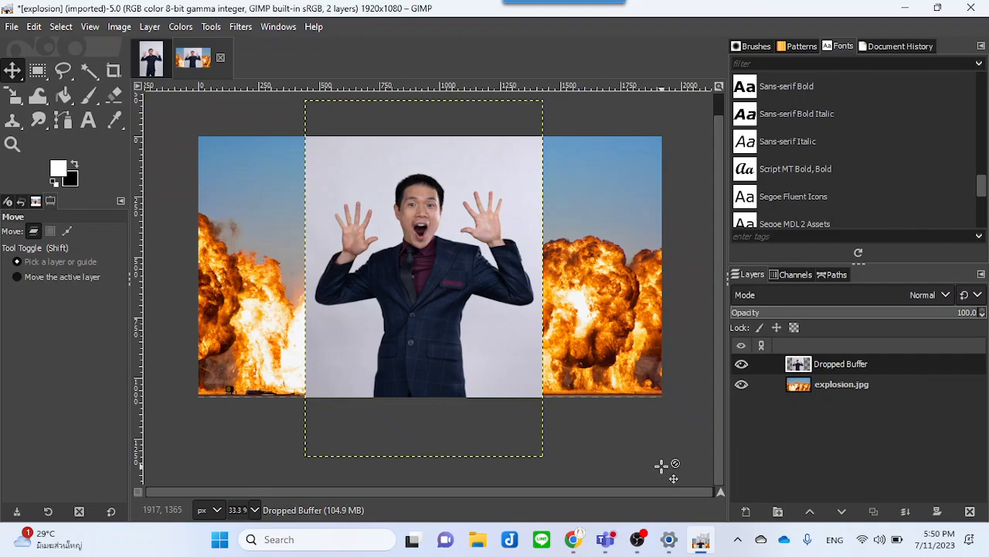
Step: Switch back to the nr image and zoom in on the person
left_click(151, 59)
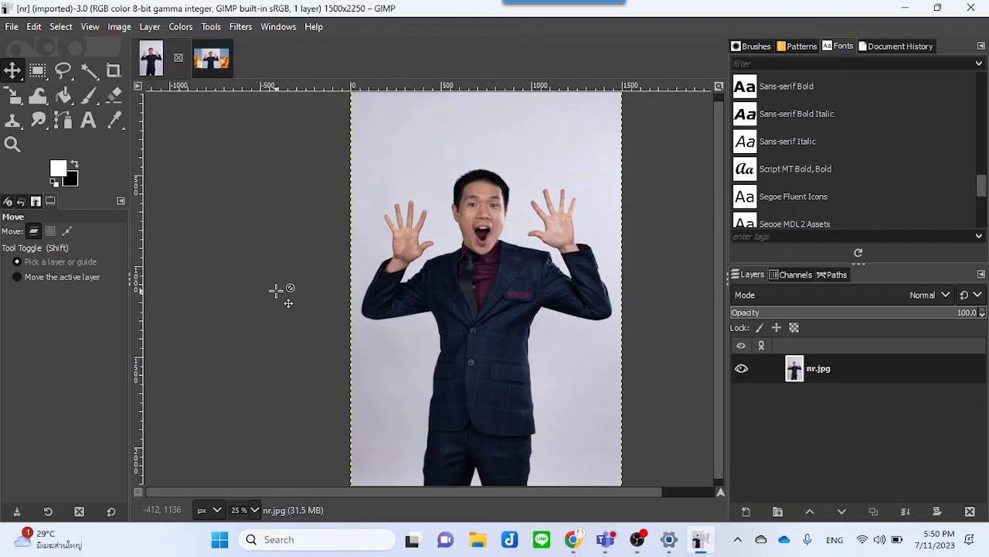
scroll(412, 288, "up", 1)
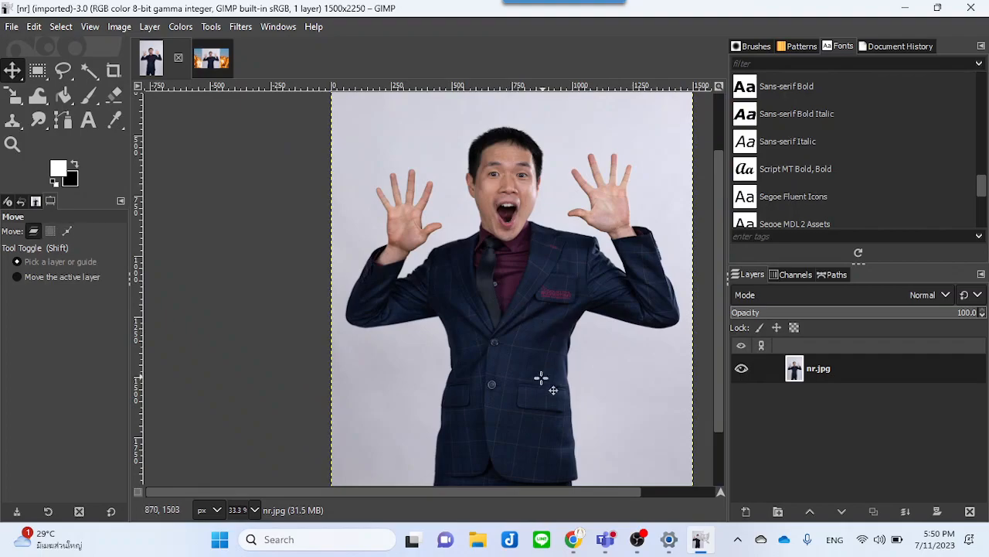
left_click_drag(503, 490, 564, 487)
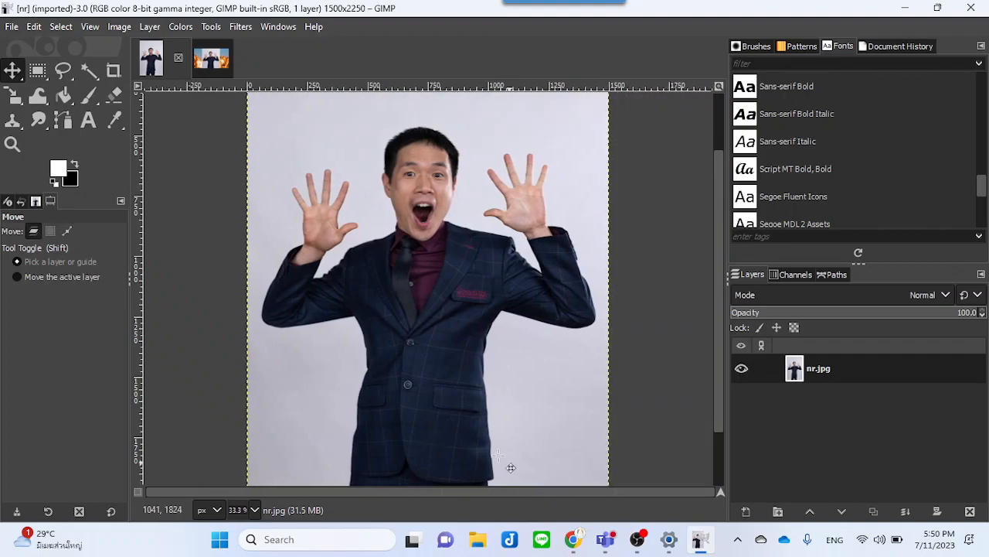
Step: Draw a polygonal free selection around the person's head and upper body in the nr image
left_click(59, 70)
mouse_move(323, 267)
left_mouse_down()
mouse_move(362, 153)
mouse_move(419, 131)
mouse_move(486, 133)
mouse_move(553, 163)
mouse_move(585, 213)
mouse_move(579, 286)
mouse_move(518, 347)
mouse_move(396, 355)
mouse_move(328, 289)
left_mouse_up()
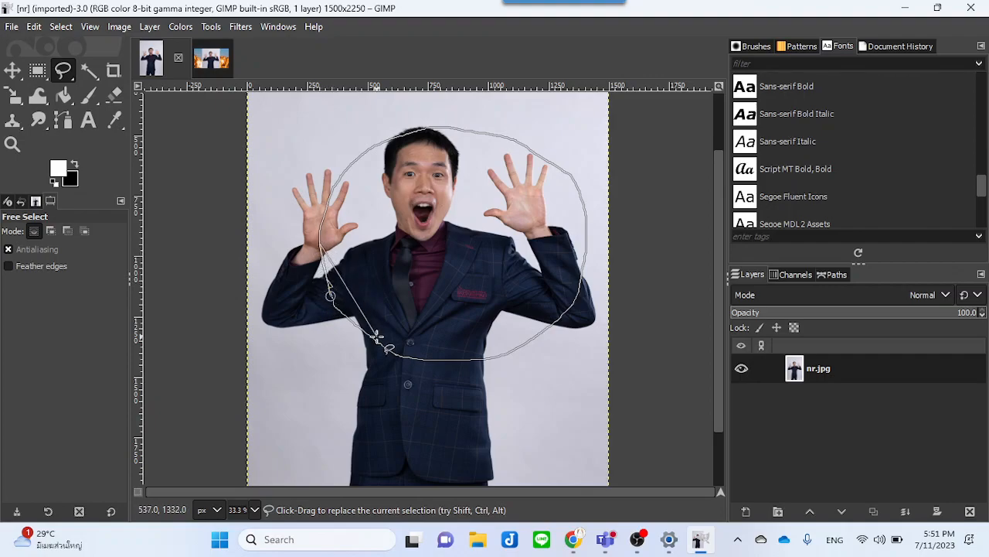
key("Escape")
left_click(316, 213)
left_click(514, 132)
left_click(540, 269)
left_click(495, 387)
left_click(394, 336)
double_click(316, 214)
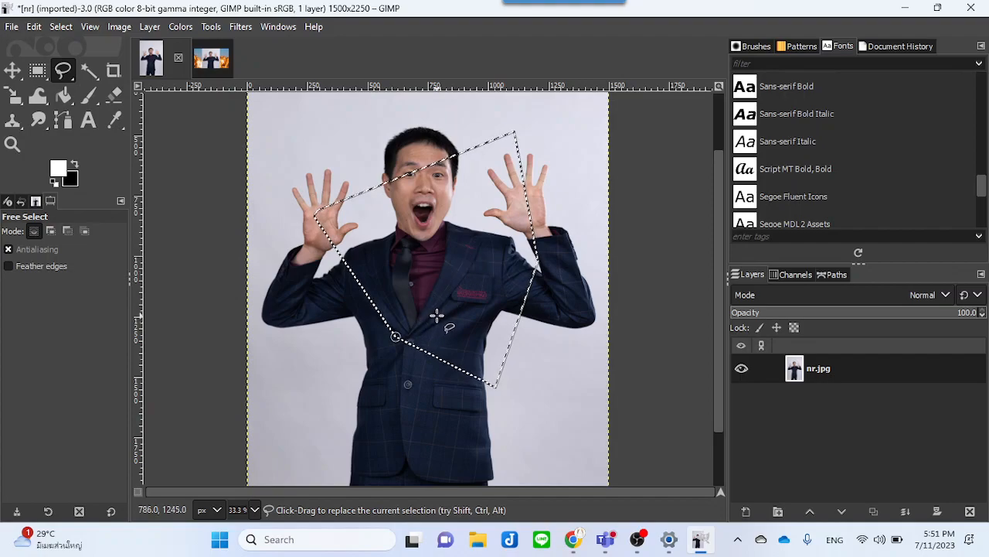
Step: Add a layer mask initialized from the selection to the nr layer
right_click(835, 369)
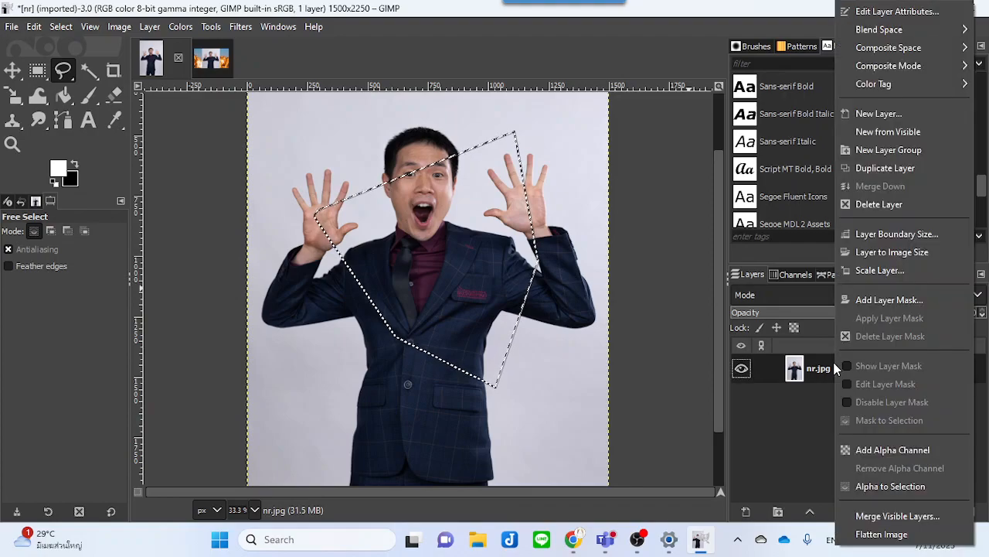
left_click(869, 301)
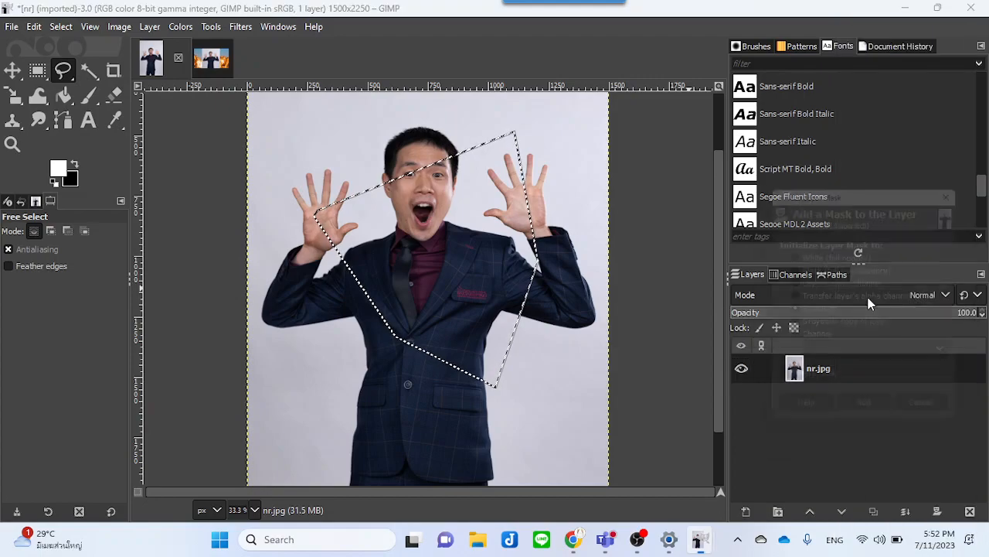
left_click_drag(841, 191, 761, 169)
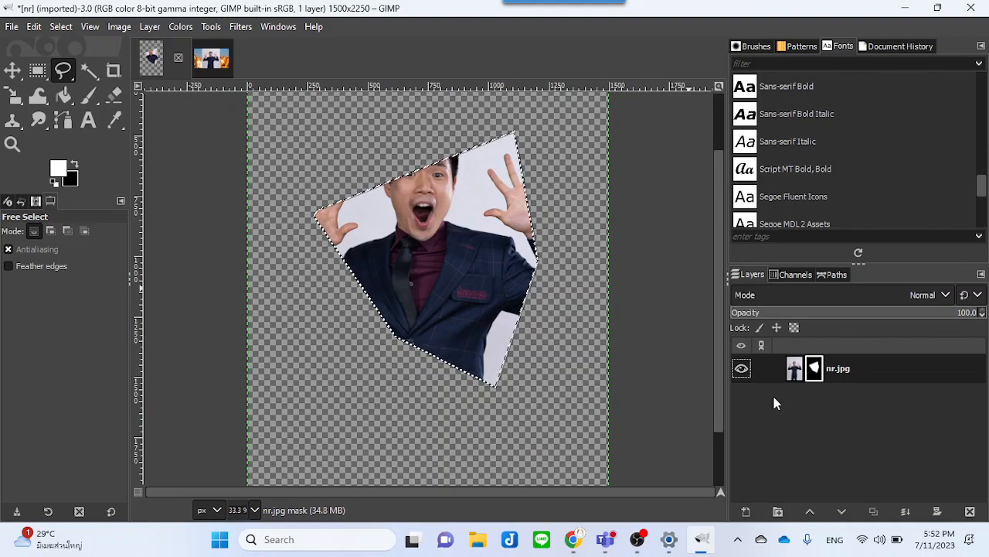
Step: Delete the layer mask and remove the selection
right_click(835, 370)
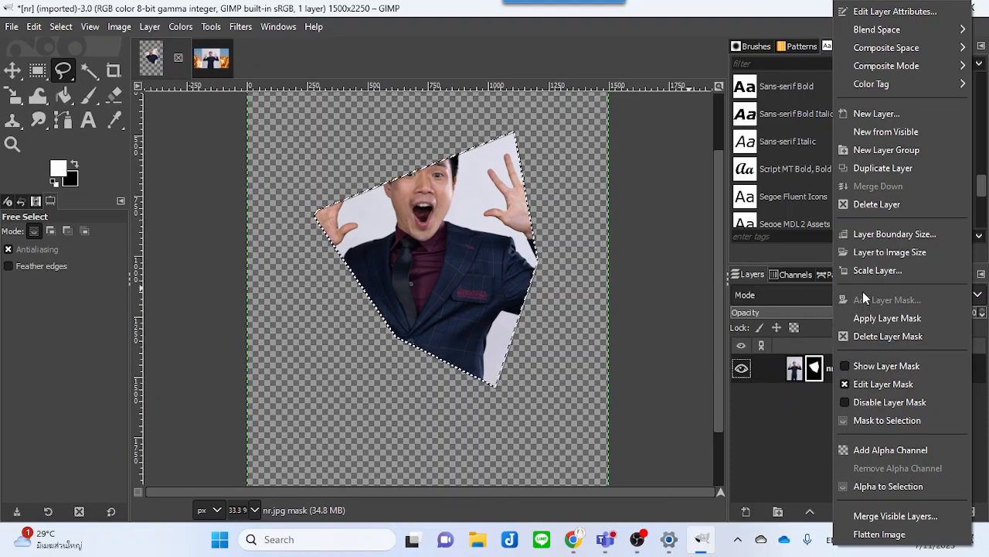
left_click(888, 337)
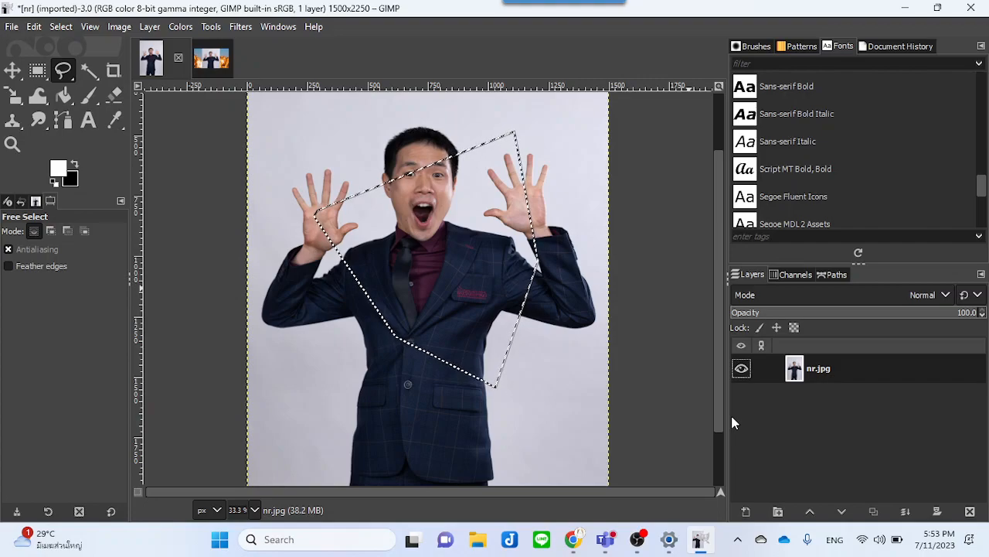
left_click(58, 27)
left_click(65, 66)
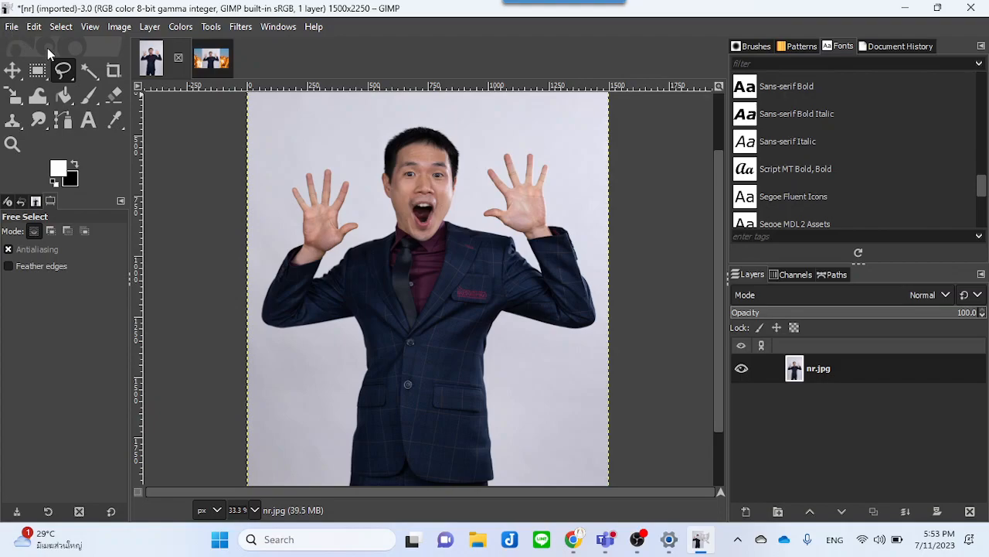
Step: Draw a larger polygonal free selection around the person's raised hands and upper body
left_click(311, 157)
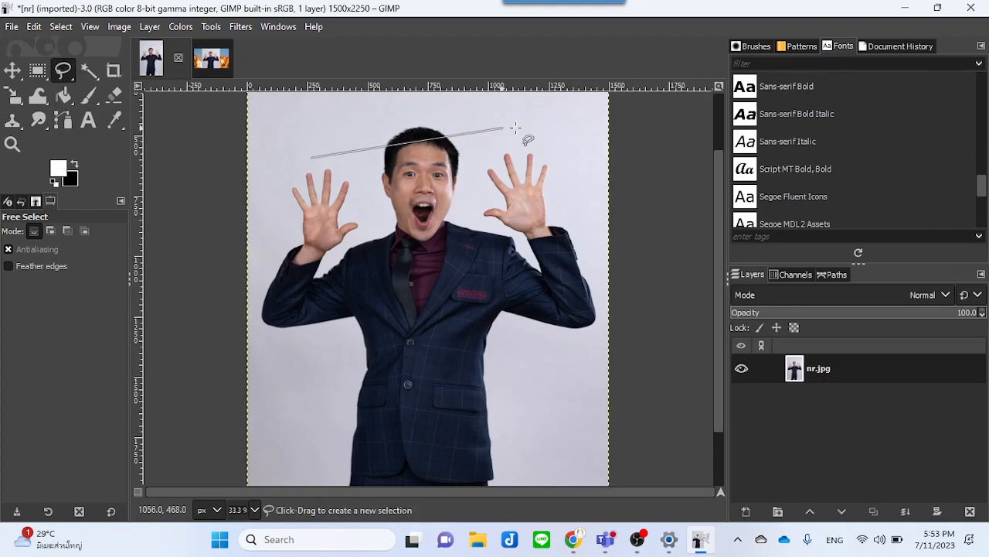
left_click(542, 122)
left_click(520, 353)
left_click(317, 397)
left_click(264, 241)
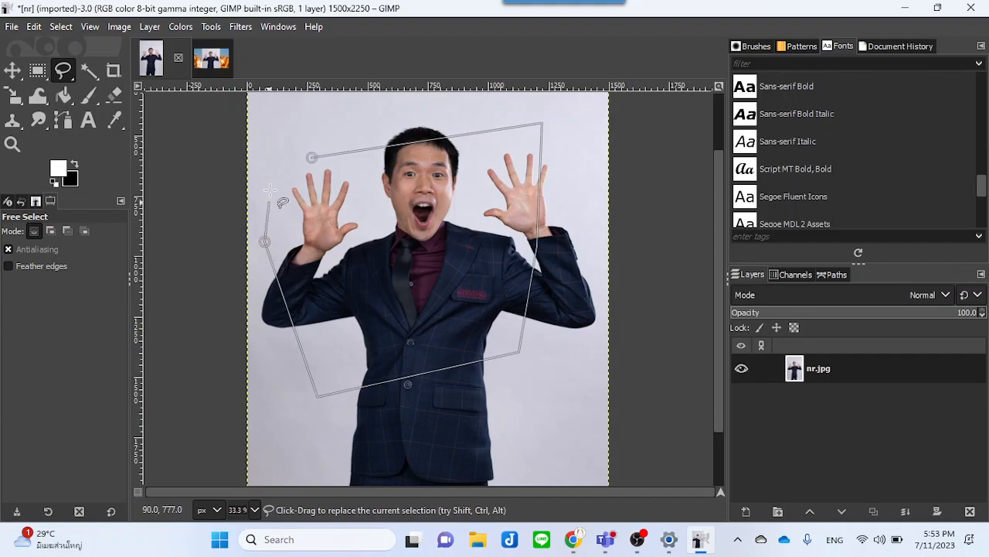
left_click(310, 157)
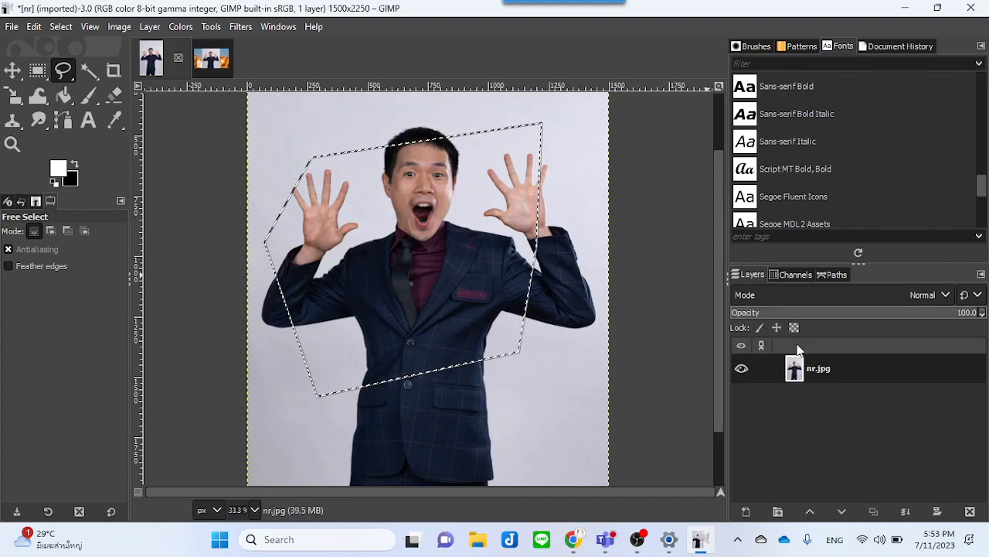
Step: Add a layer mask initialized from the Selection to the nr layer
right_click(845, 371)
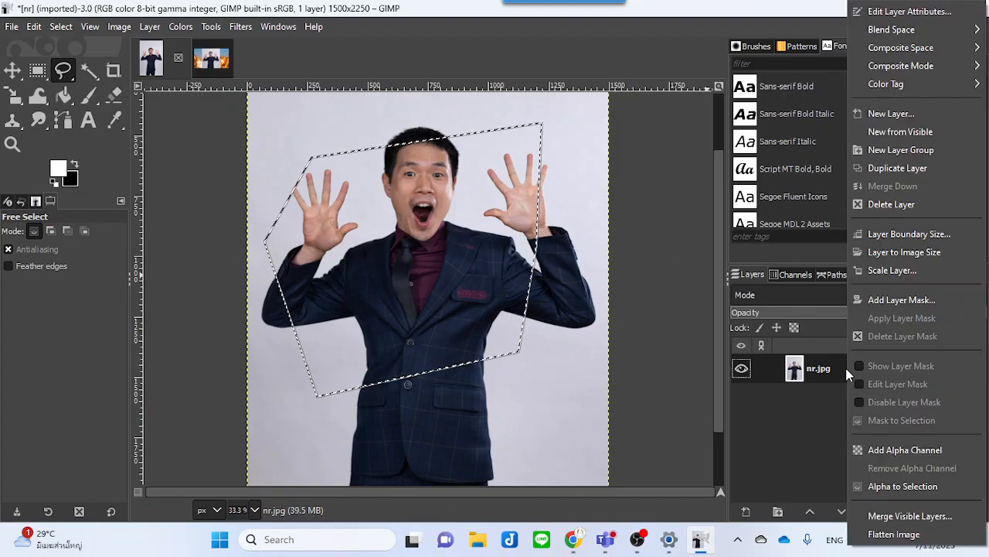
left_click(907, 299)
left_click(818, 313)
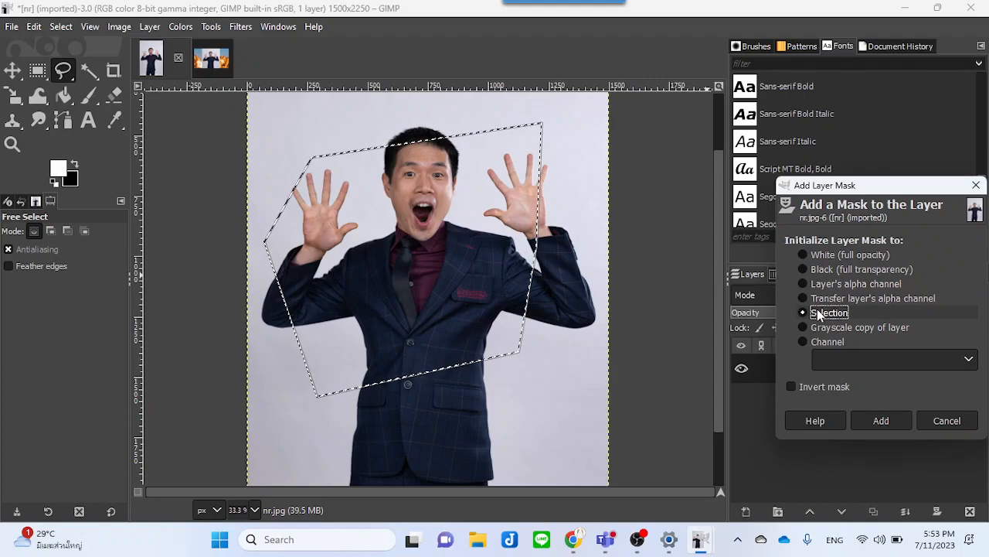
left_click(875, 418)
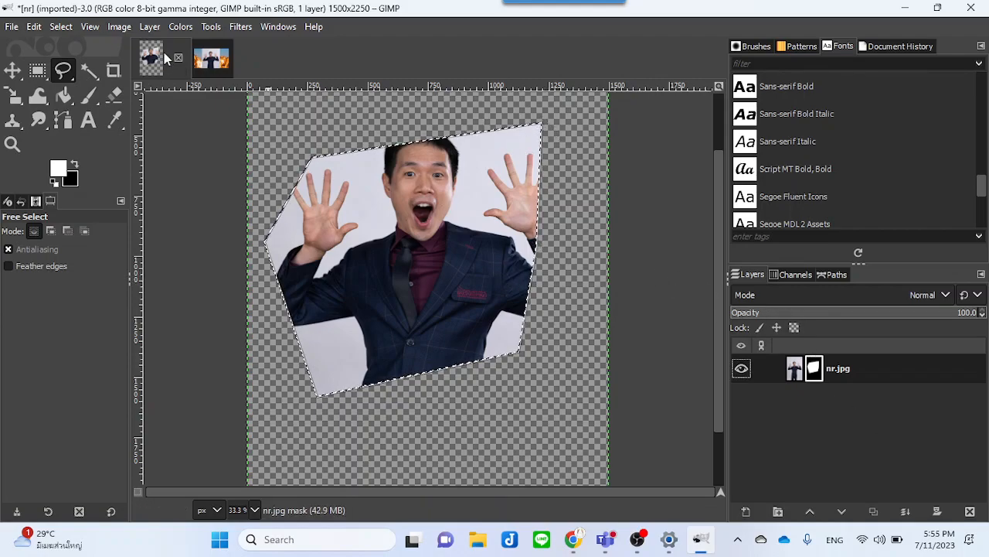
Step: Drag the masked photo into the explosion image and delete the older dropped photo layer
left_click_drag(155, 61, 331, 214)
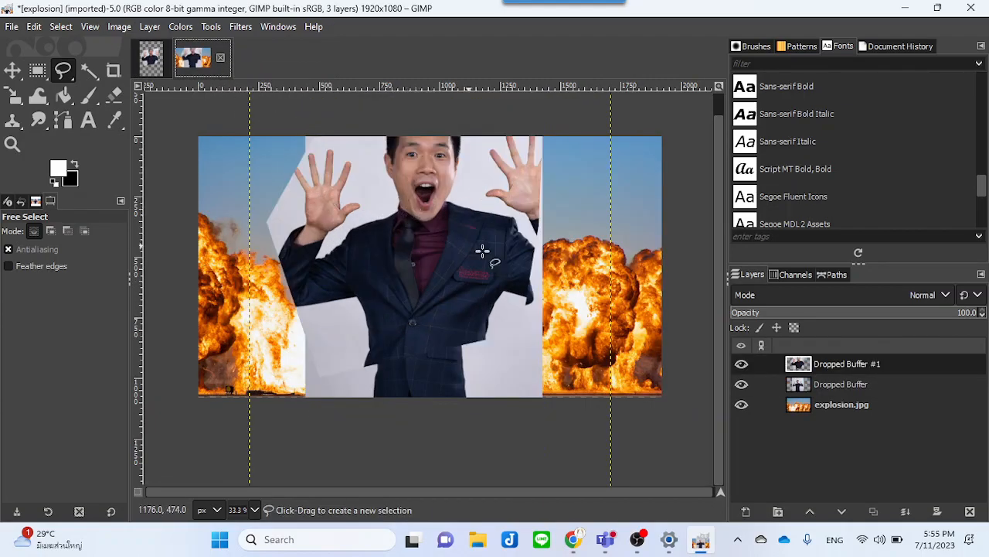
left_click(839, 384)
right_click(841, 385)
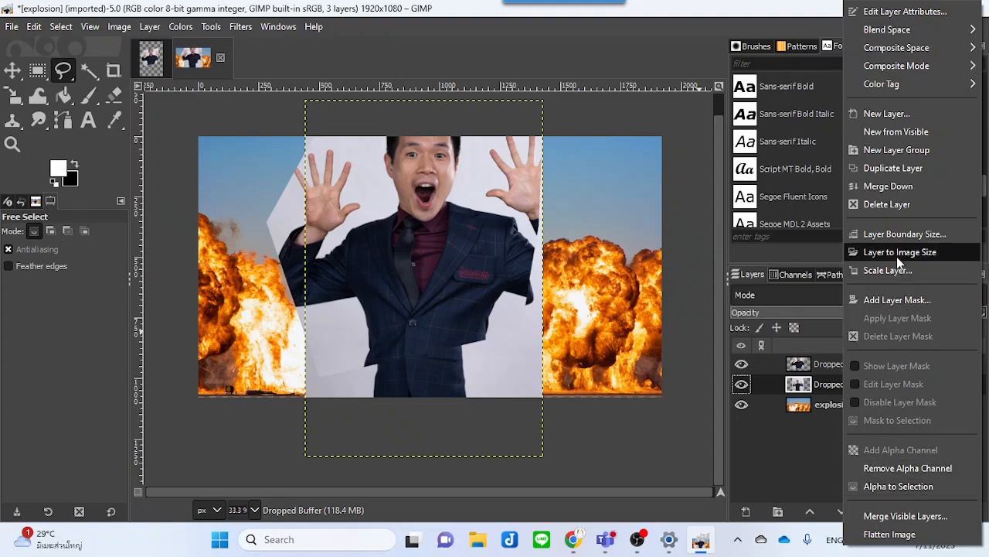
left_click(887, 204)
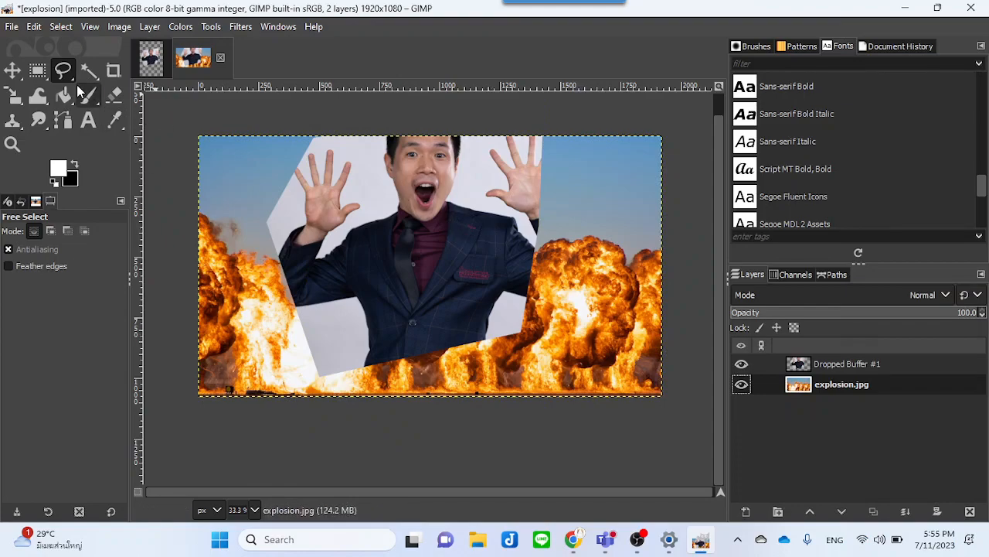
Step: Move the new photo layer slightly right and down in the explosion image
left_click(12, 71)
left_click(449, 236)
left_click_drag(449, 235, 474, 263)
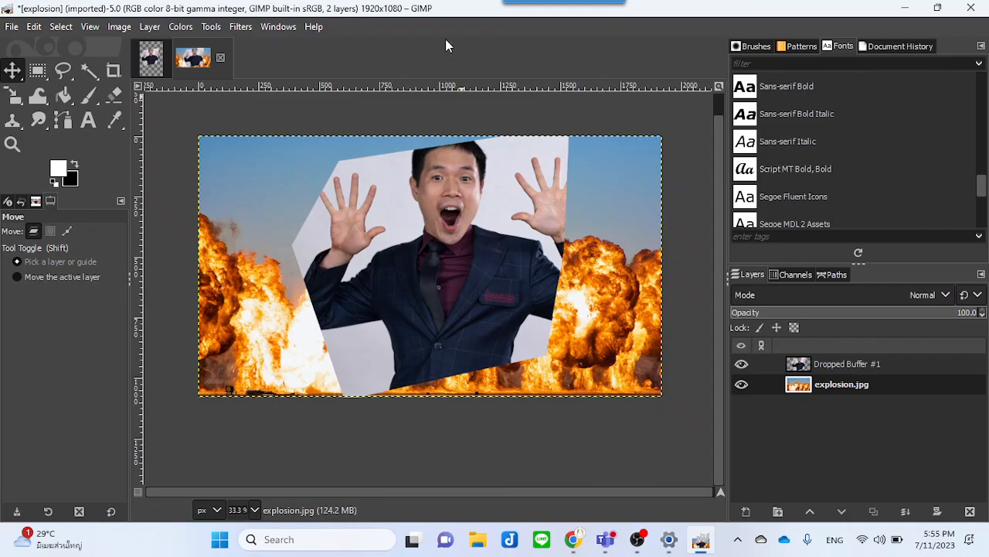
Step: In the nr image, delete the layer mask and clear the selection
left_click(151, 61)
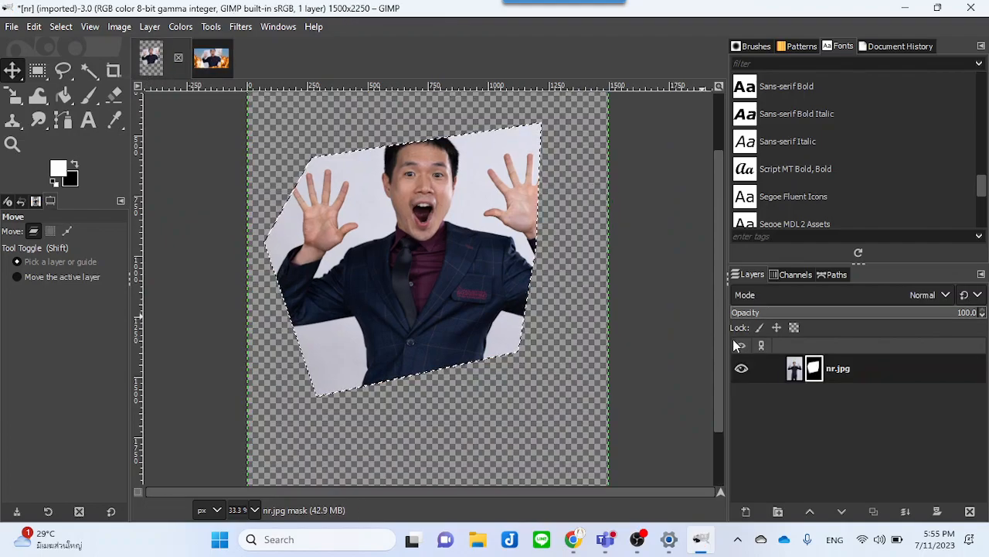
right_click(814, 369)
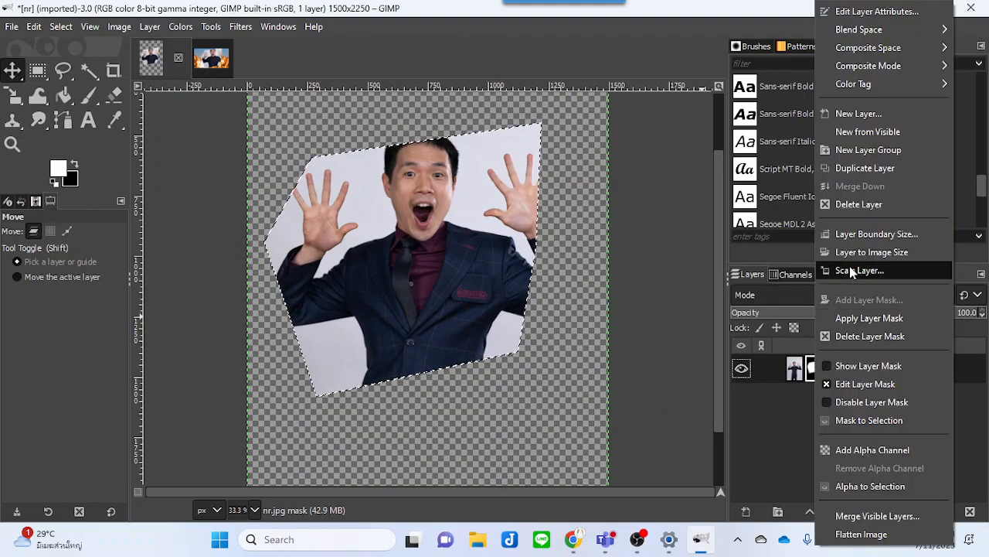
left_click(850, 335)
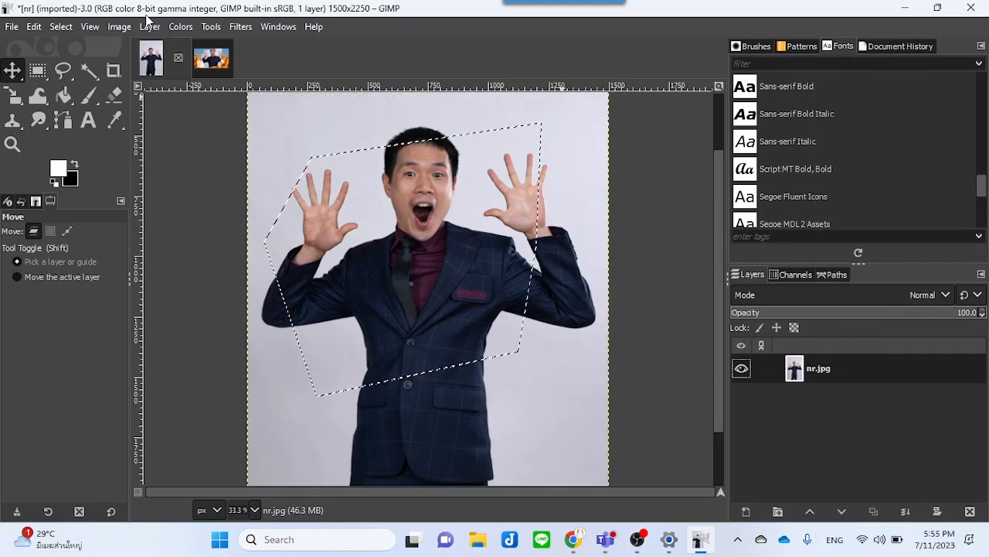
left_click(62, 26)
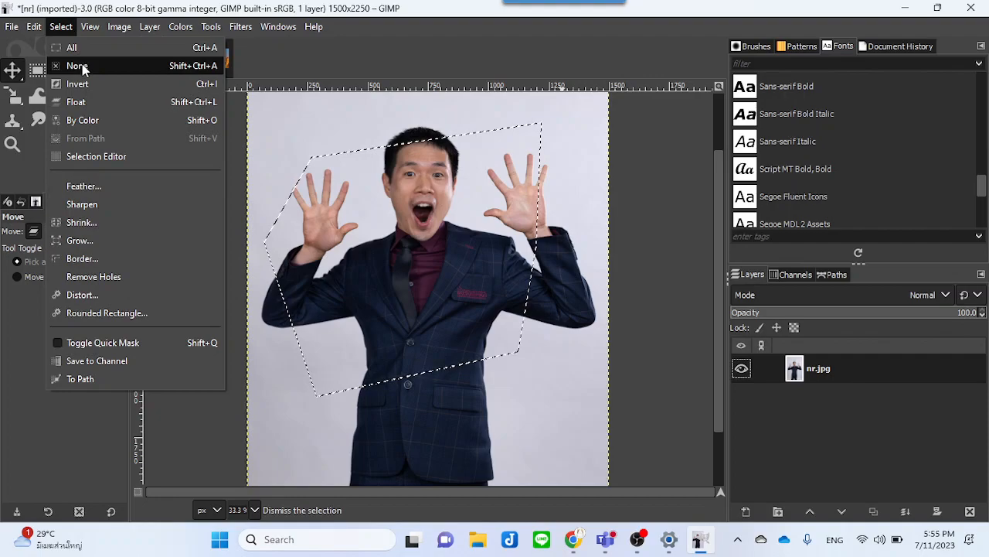
left_click(76, 66)
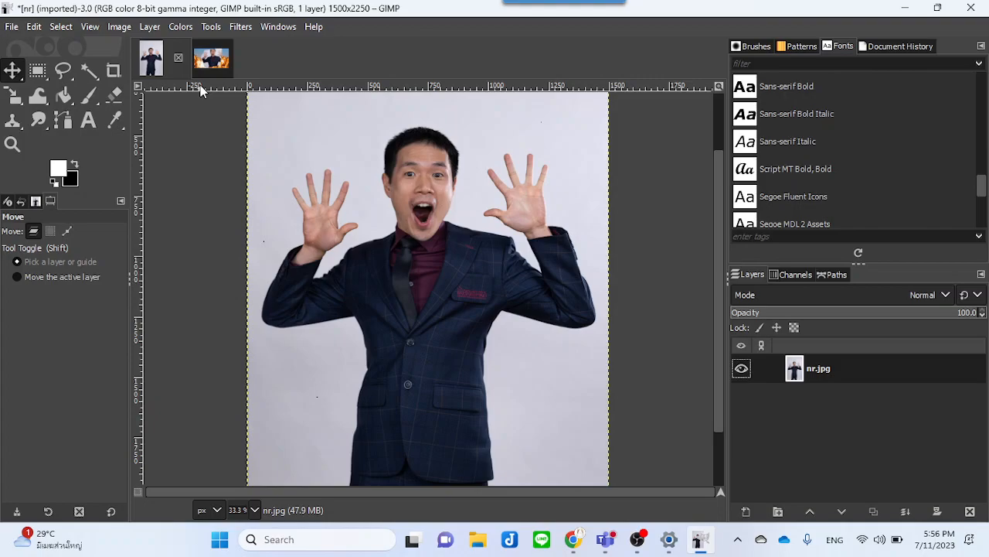
Step: Select the photo's light grey background with the Fuzzy Select tool
left_click(89, 74)
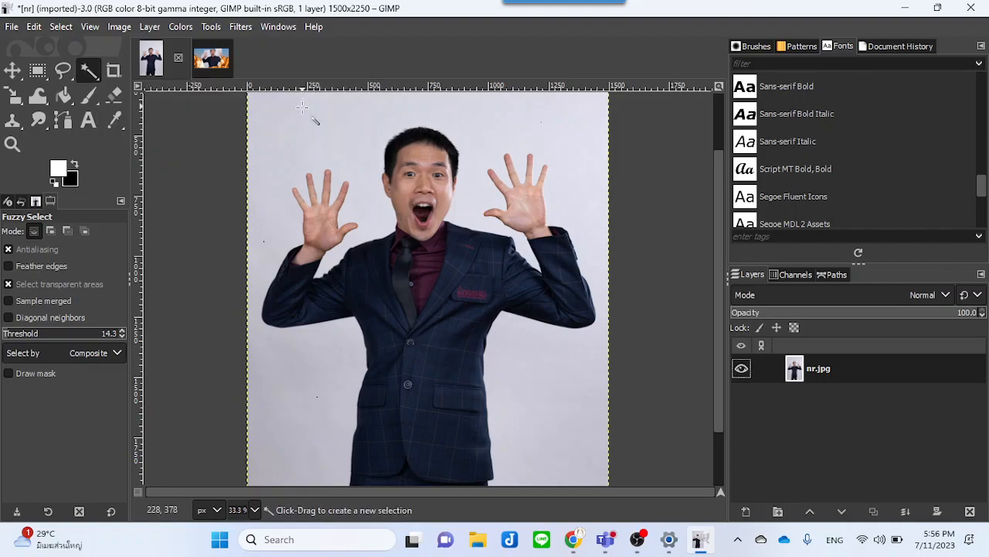
left_click(301, 132)
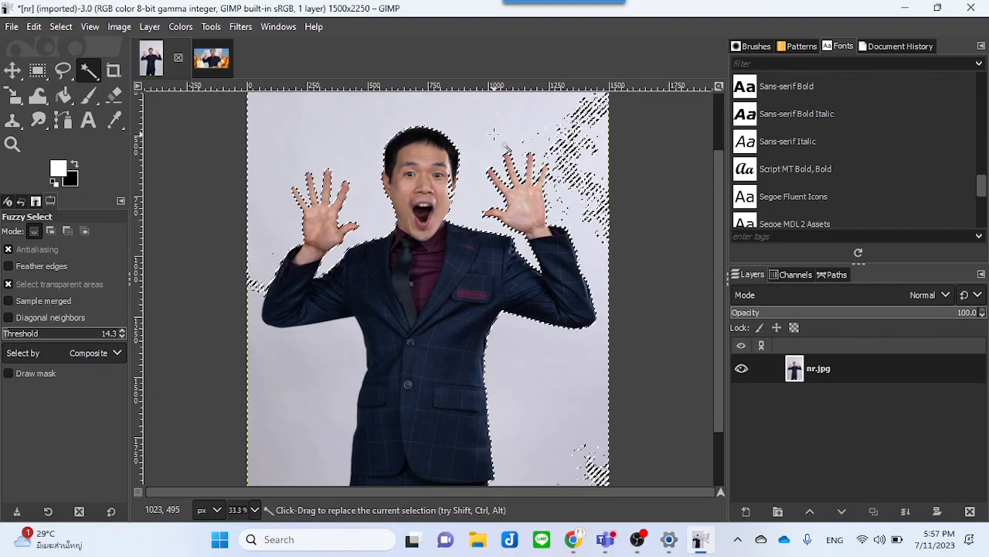
Step: Add the leftover background patches at the upper right, lower right and left edge to the selection
key("shift")
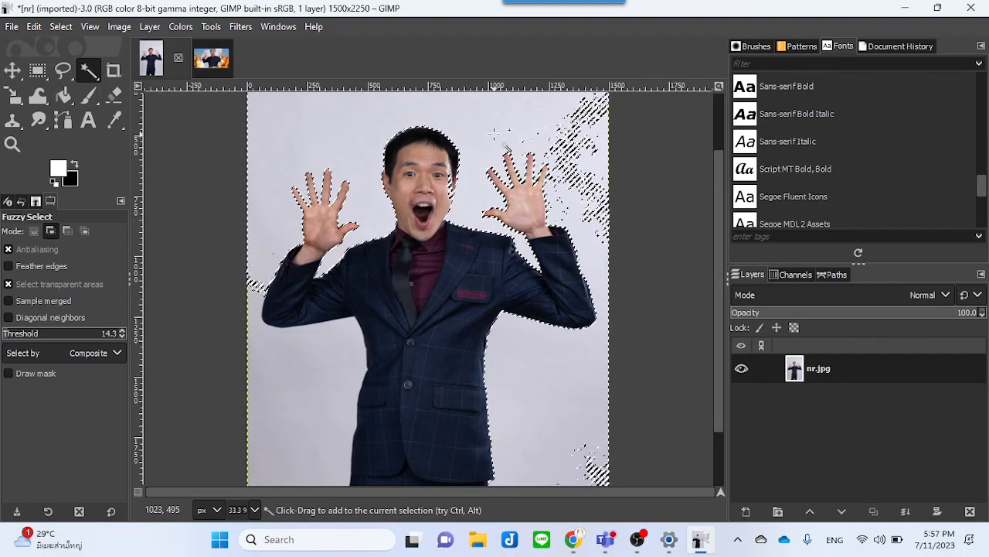
key("ctrl")
key("shift")
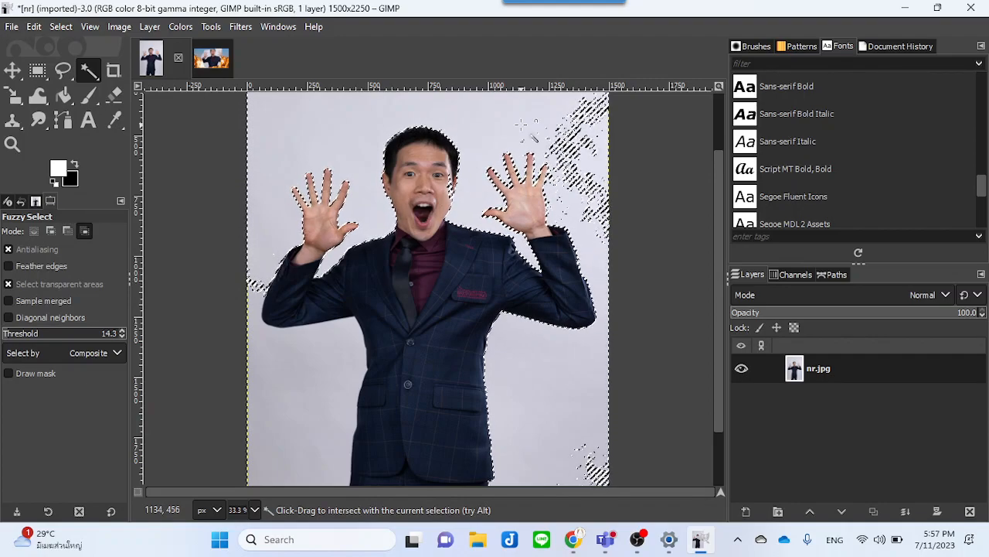
key("shift")
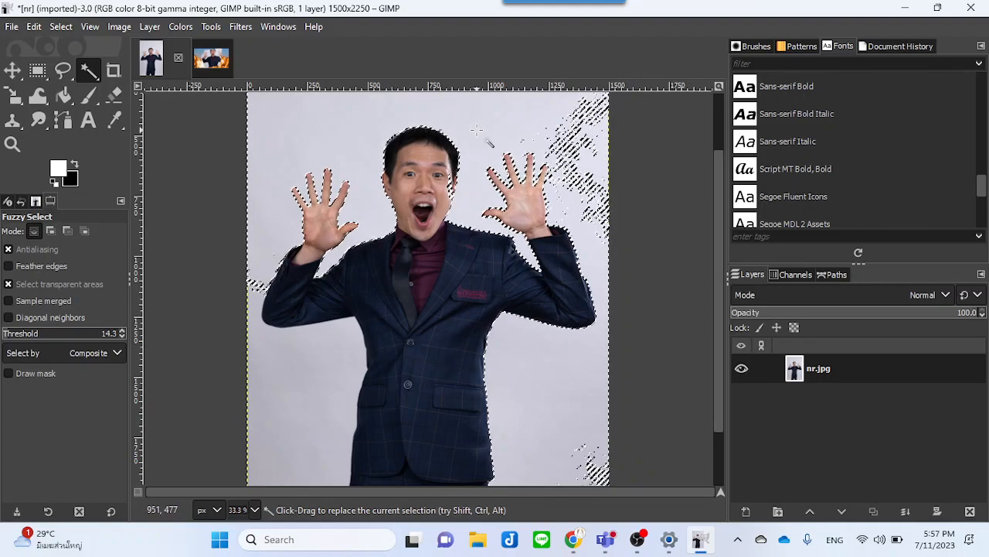
key("shift")
key("shift")
key("shift")
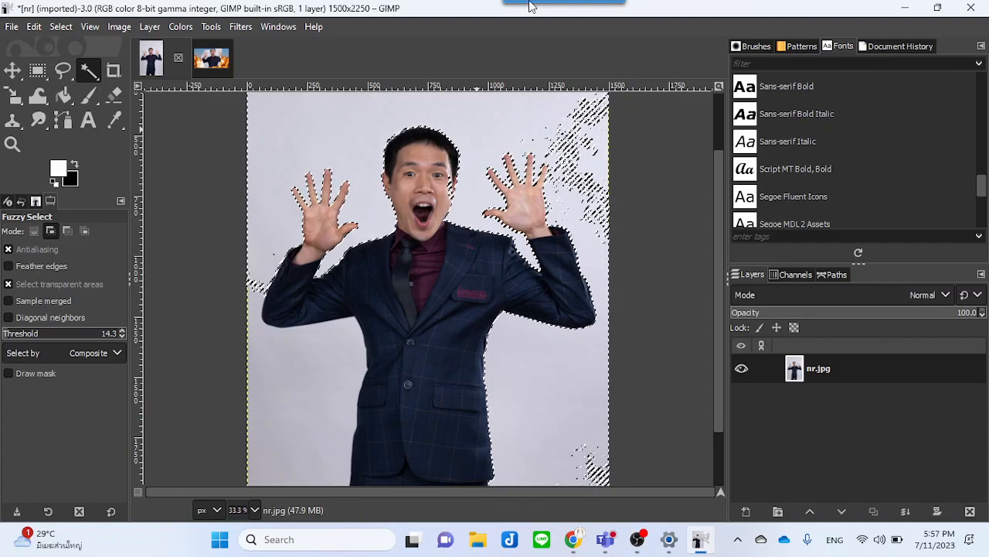
left_click(570, 139)
left_click(572, 135)
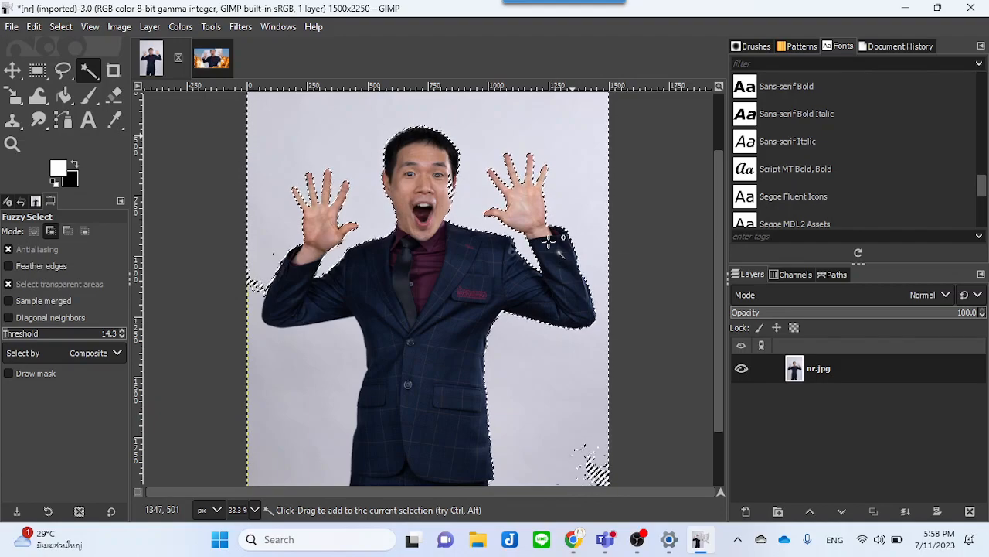
left_click(585, 450)
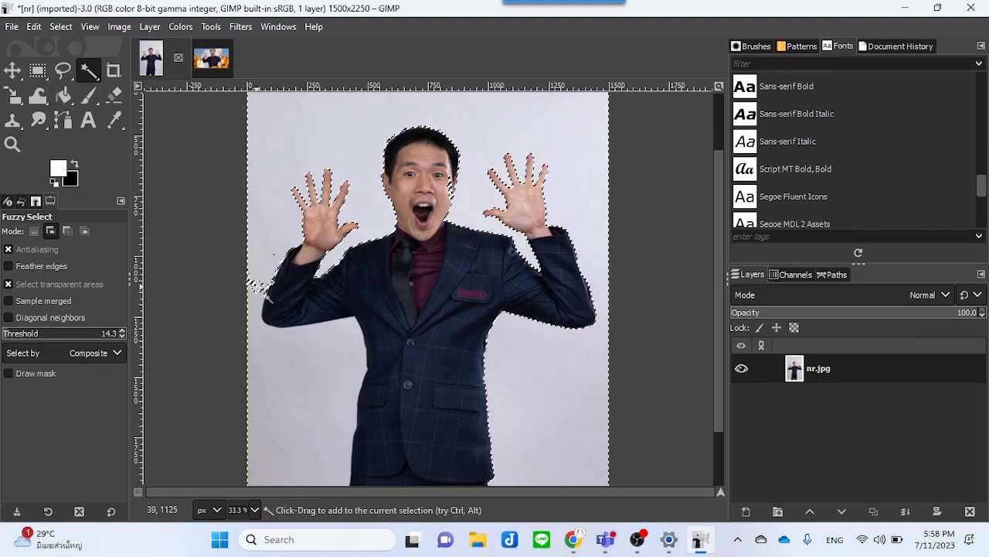
left_click(256, 286)
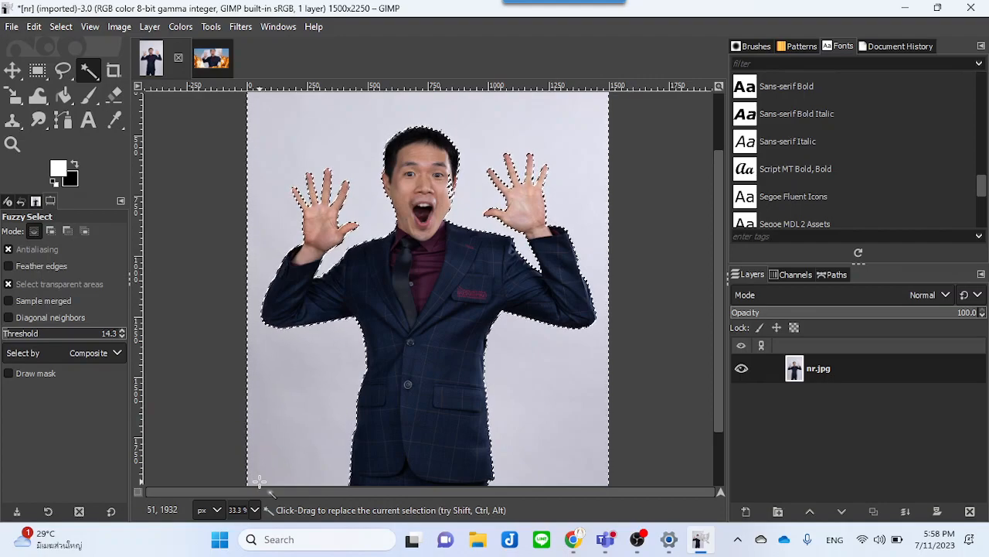
Step: Clear the selection and reselect the photo's grey background, adding the patches at the upper right and left edges
left_click(61, 26)
left_click(83, 65)
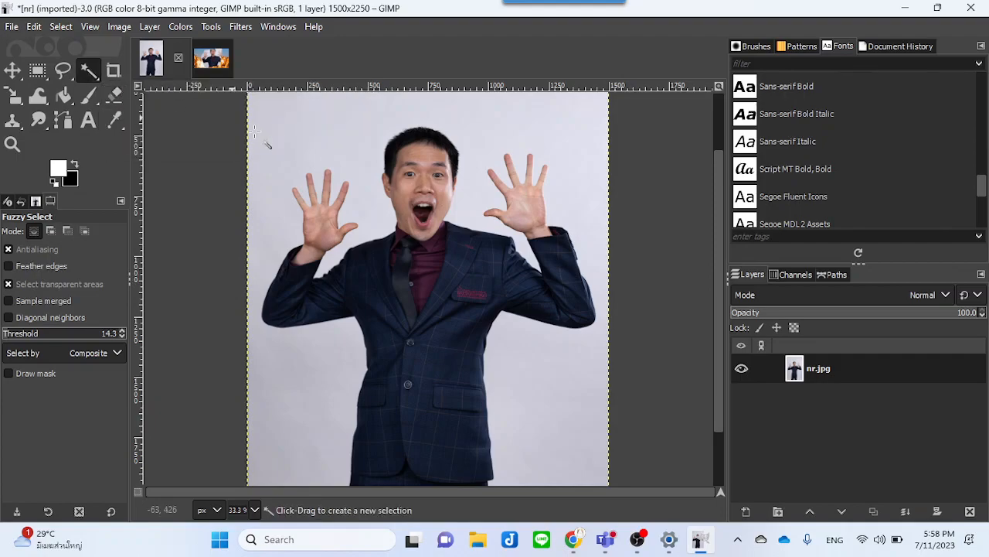
left_click(320, 140)
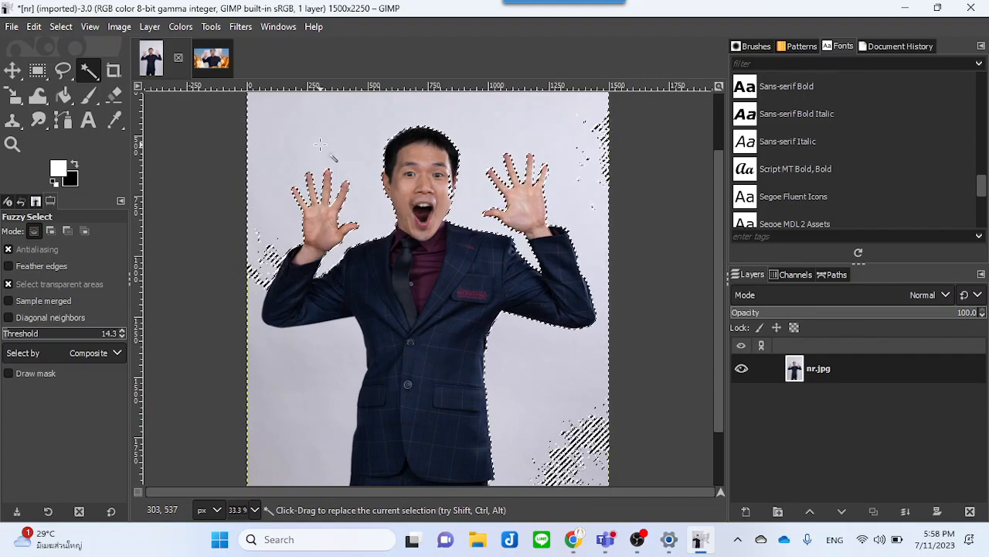
key("shift")
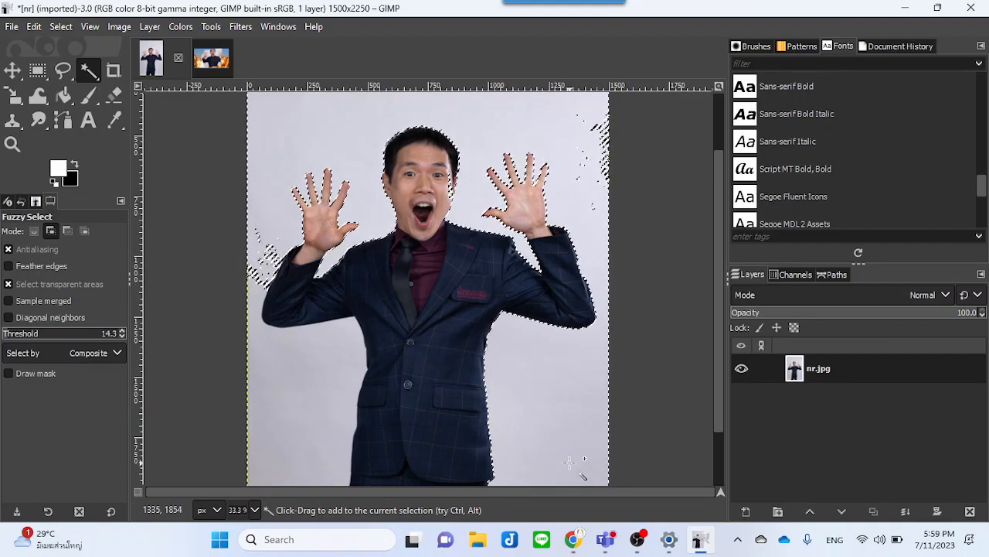
left_click(596, 130)
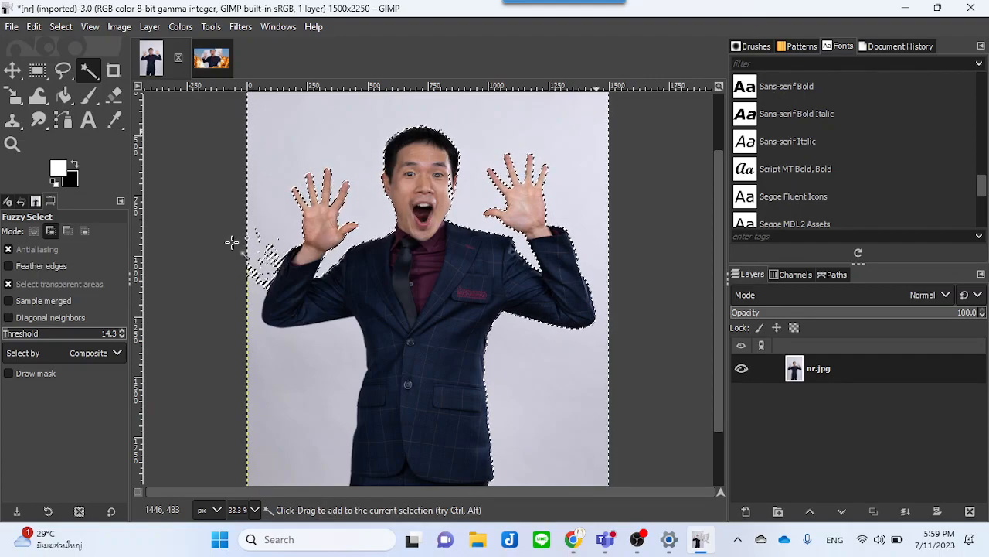
left_click(265, 255)
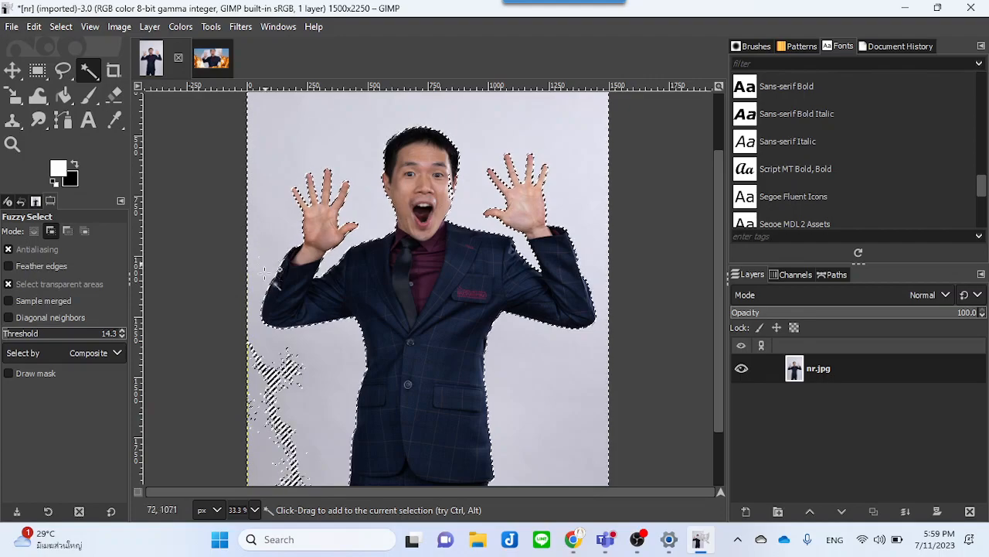
left_click(272, 381)
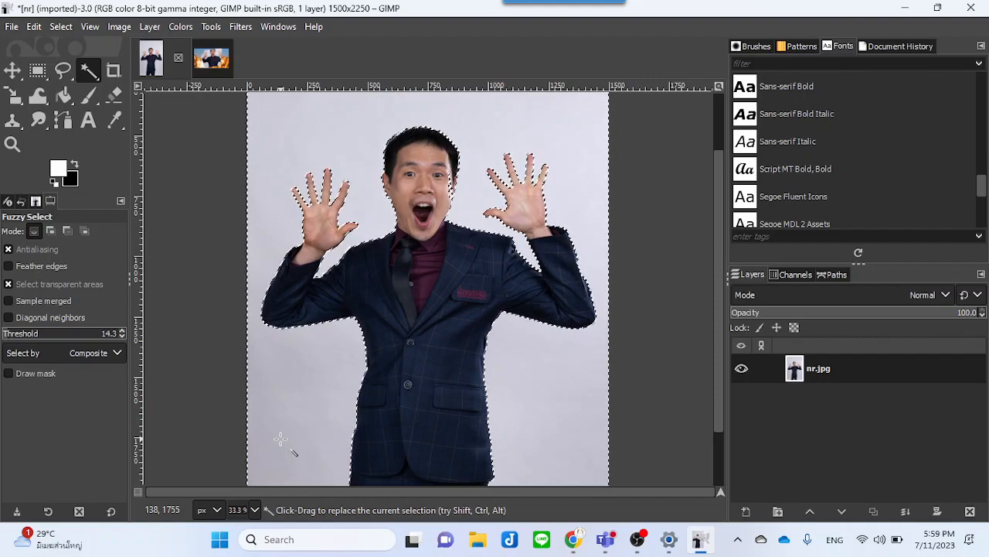
Step: Rework the background selection, subtracting near the upper left and adding areas above the head and at the lower right
key("ctrl")
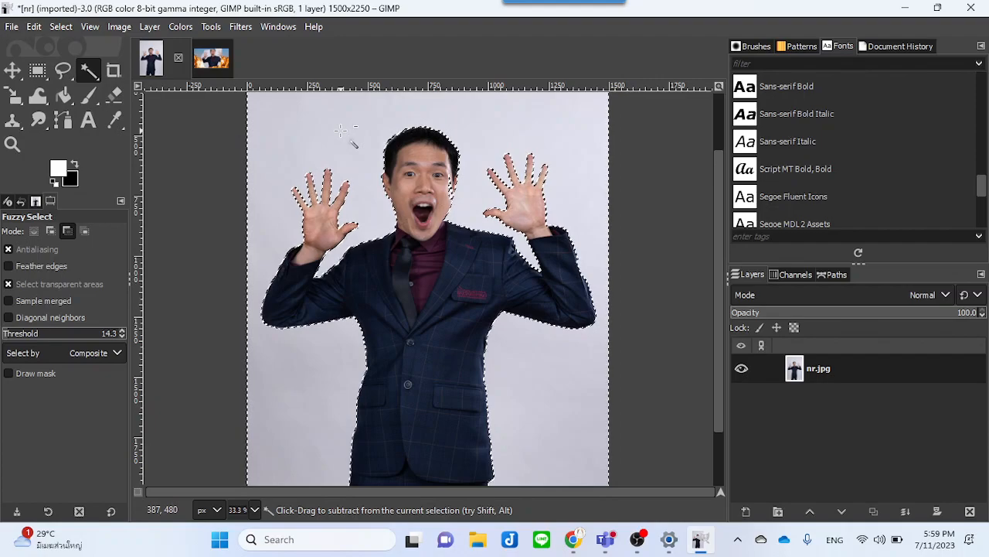
left_click_drag(340, 131, 344, 160)
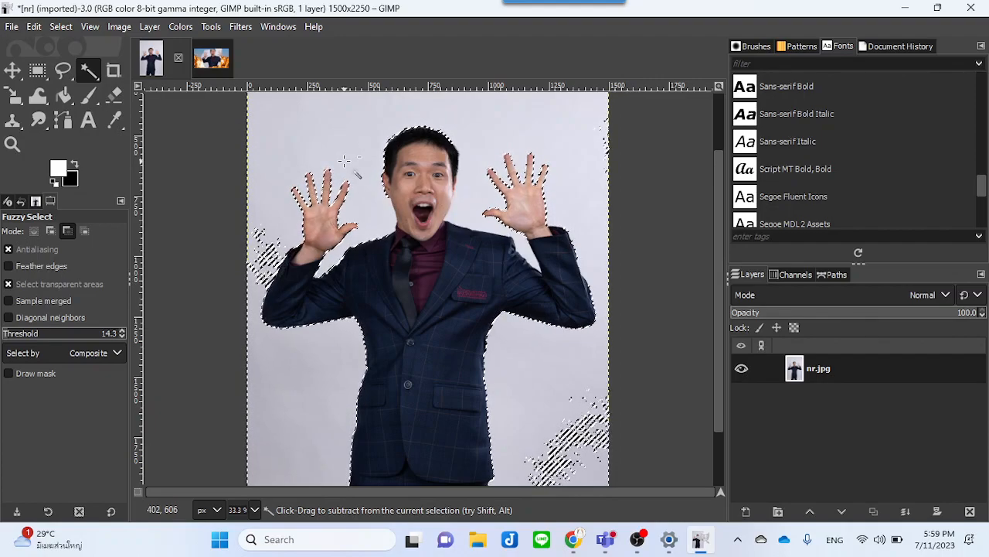
left_click_drag(344, 160, 344, 160)
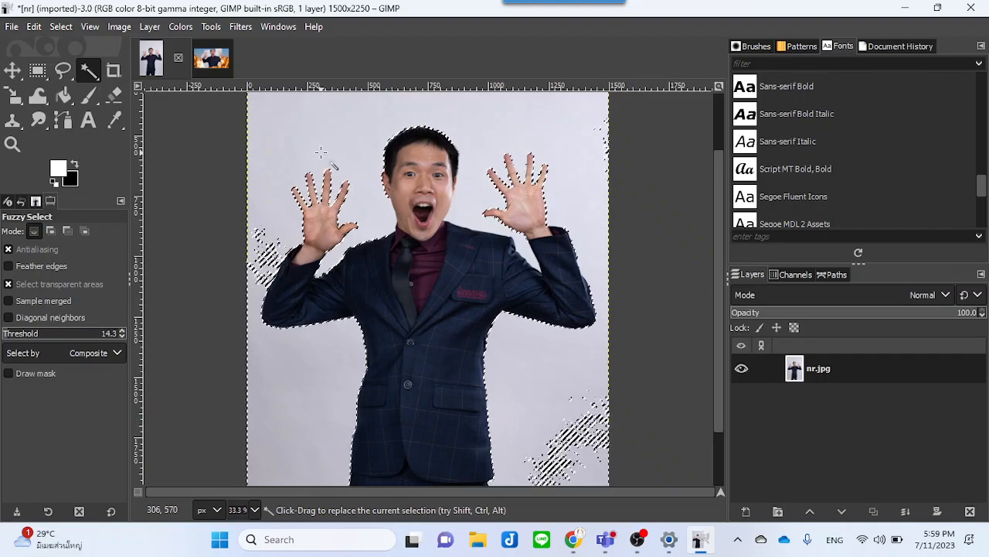
left_click(259, 250, "shift")
left_click(457, 109, "shift")
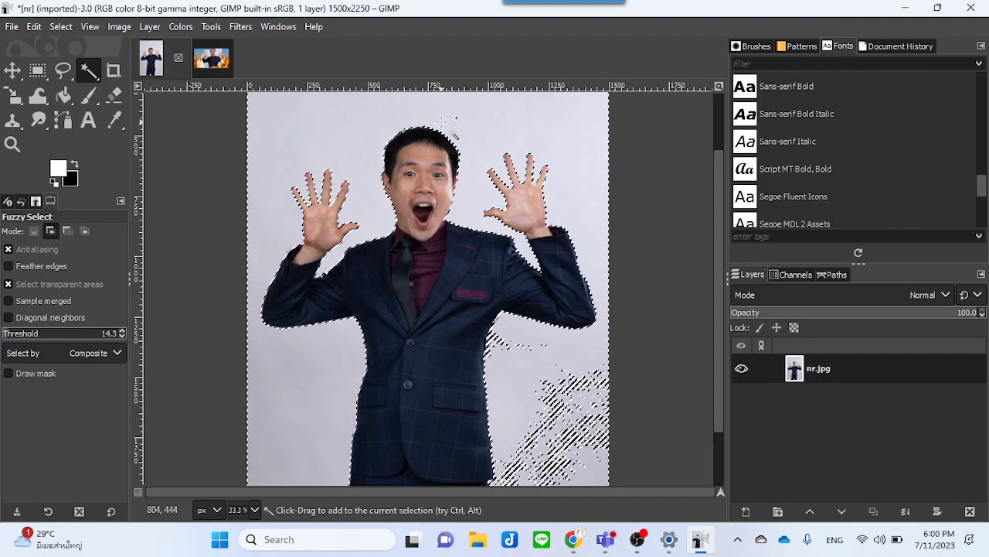
left_click(569, 418, "shift")
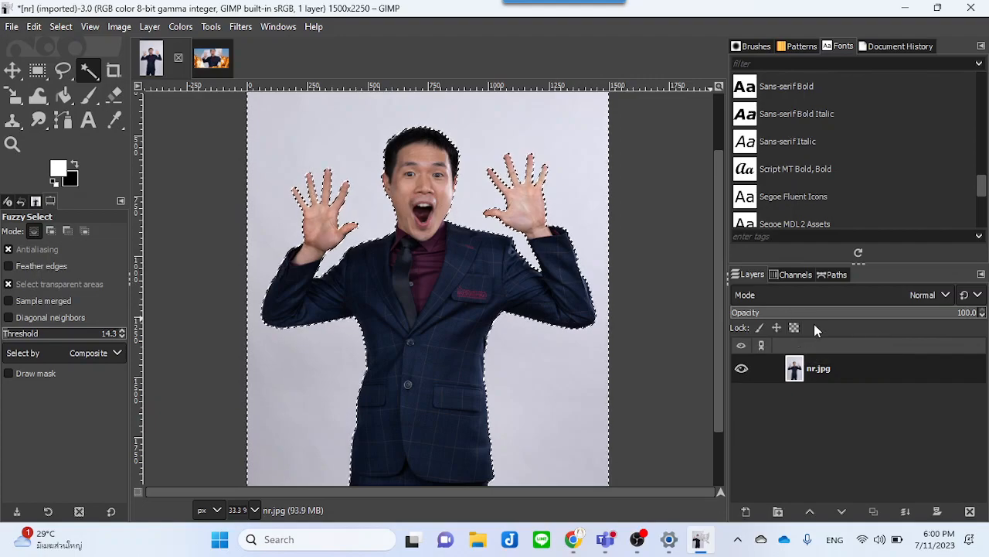
Step: Add a layer mask initialized from the selection to the nr.jpg layer
right_click(860, 368)
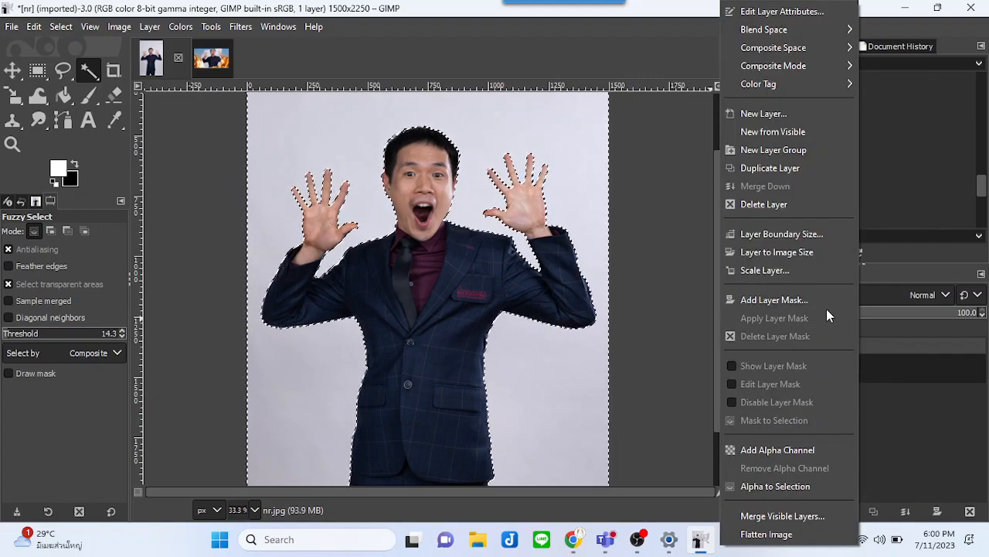
left_click(802, 307)
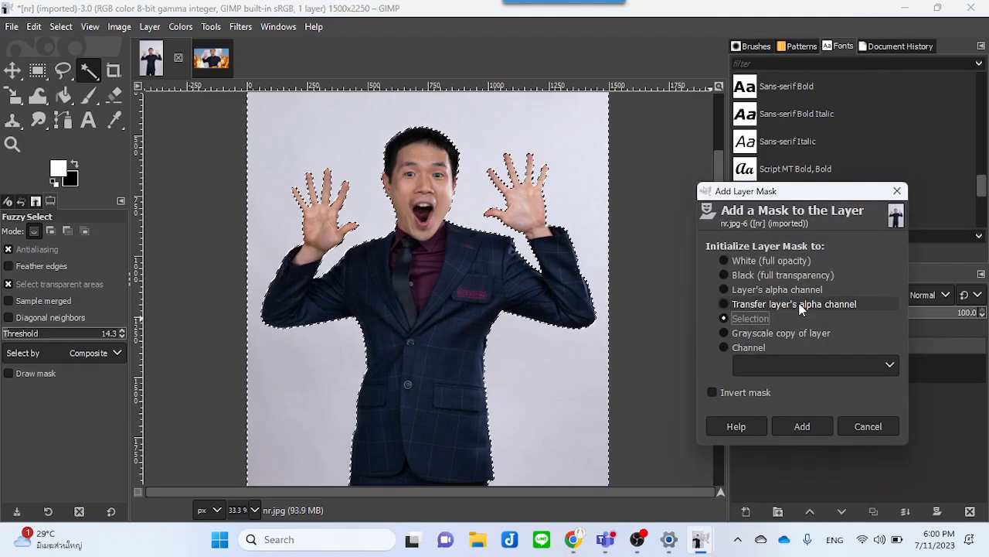
left_click(804, 423)
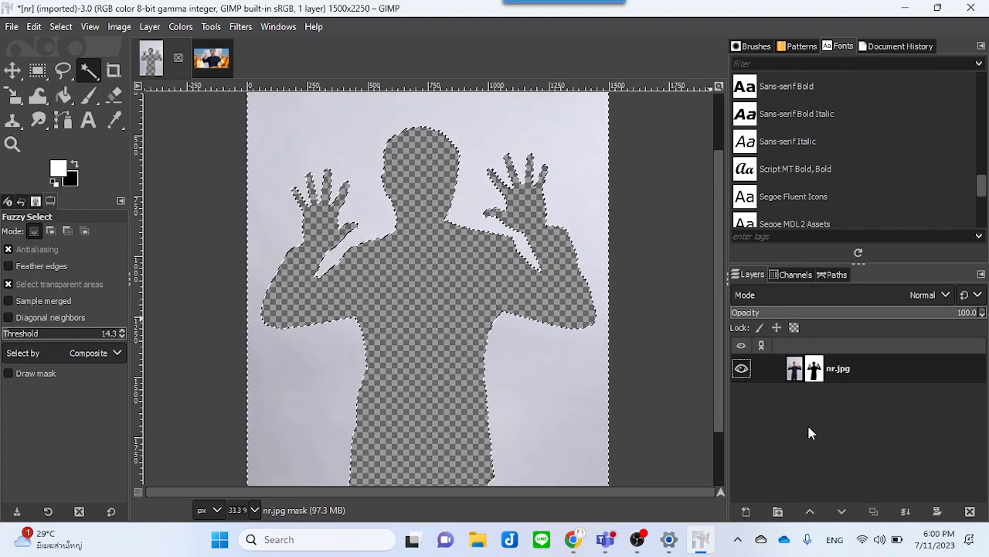
right_click(854, 369)
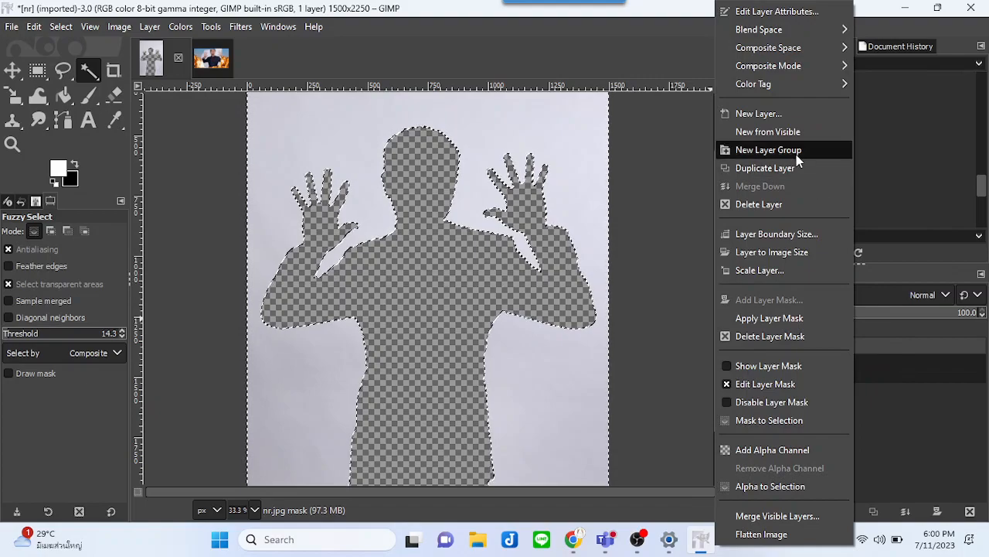
left_click(781, 202)
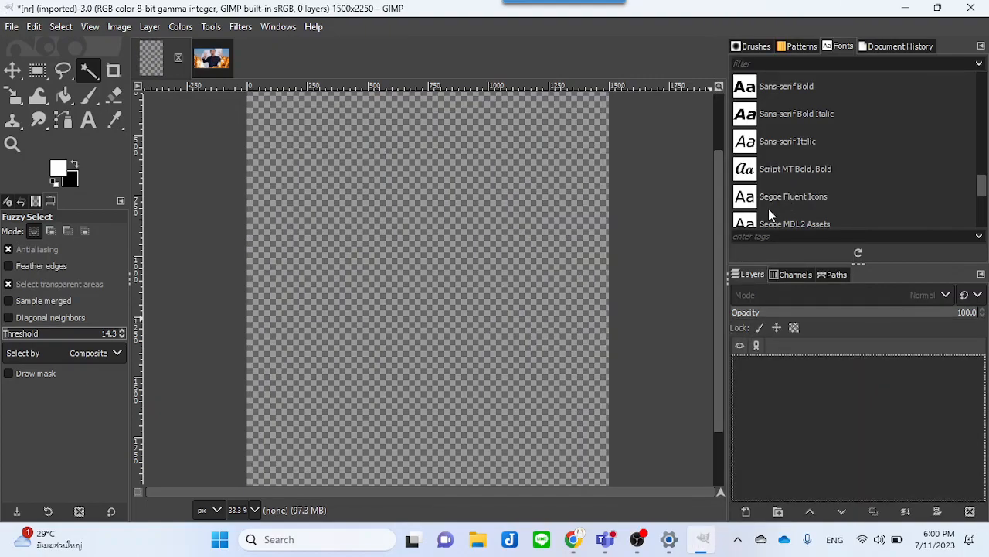
key("ctrl+z")
Step: Delete the layer mask from the nr.jpg layer
right_click(870, 365)
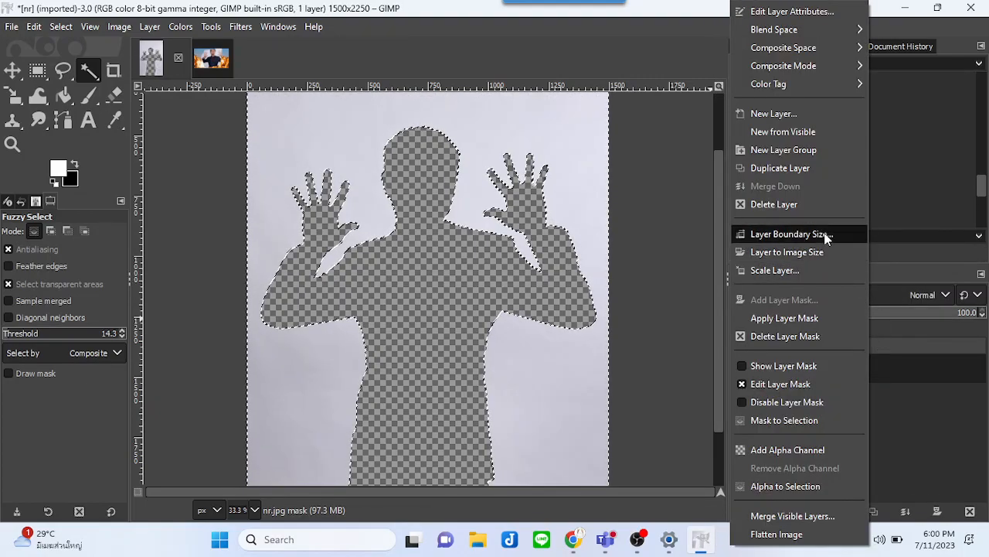
left_click(808, 336)
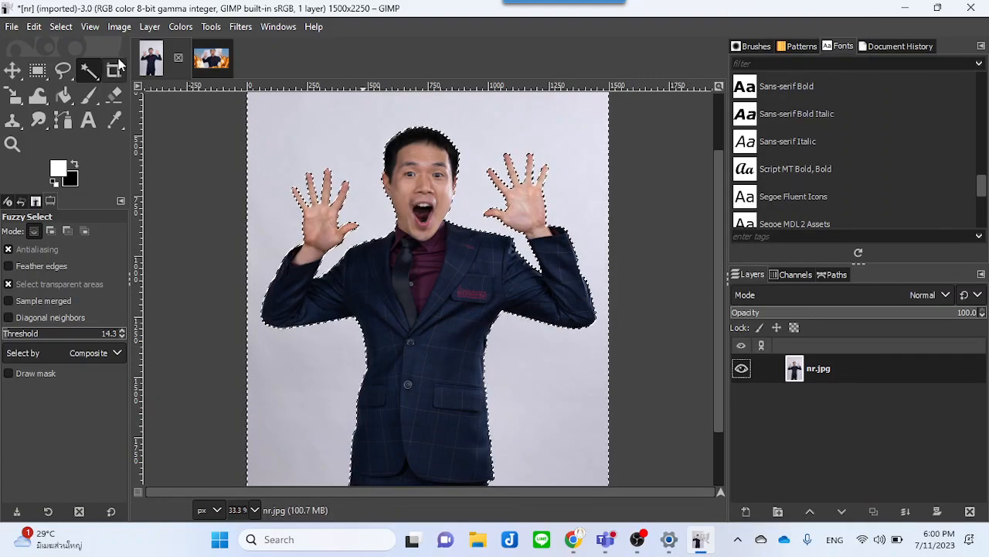
Step: Invert the selection
left_click(68, 28)
left_click(67, 28)
left_click(34, 26)
mouse_move(61, 27)
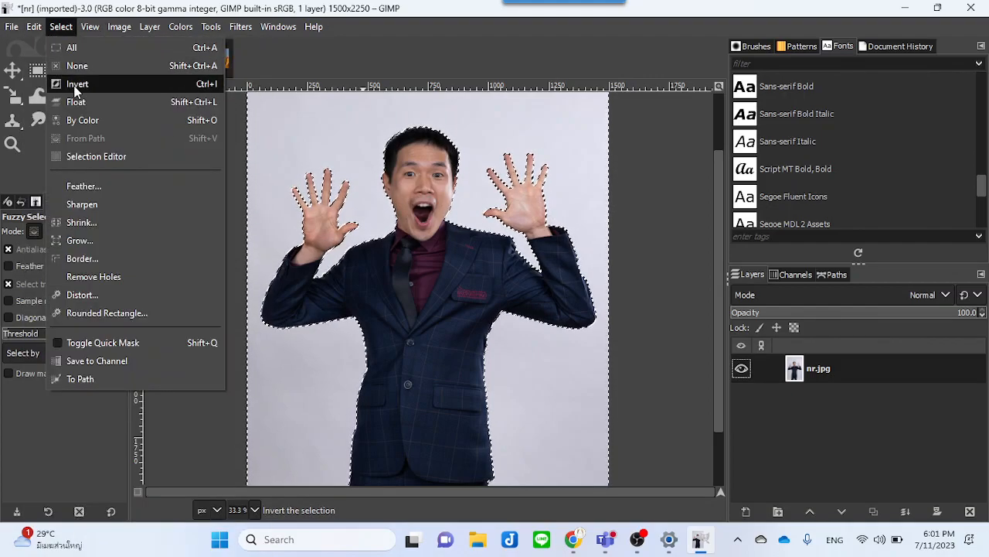
left_click(75, 85)
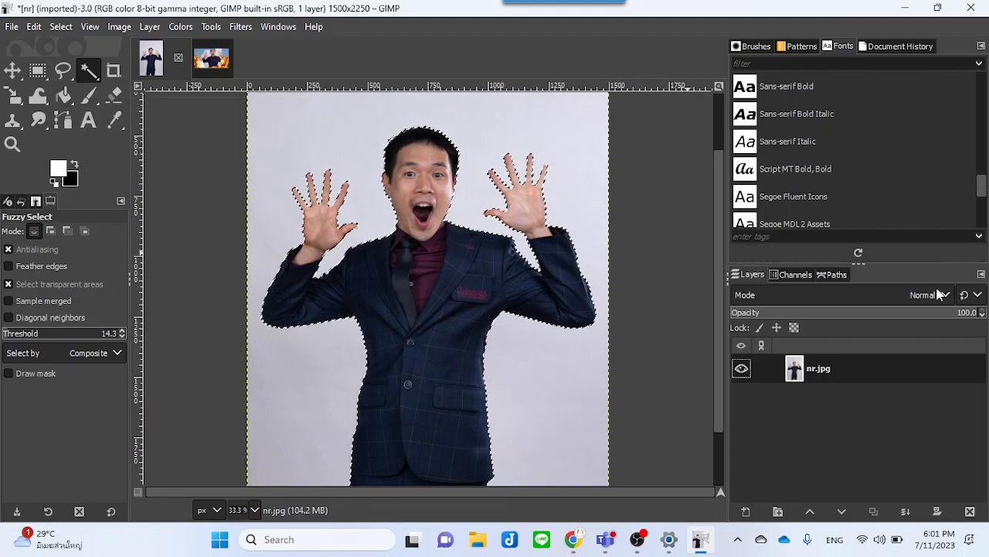
Step: Add a layer mask from the inverted selection to the nr.jpg layer
right_click(854, 362)
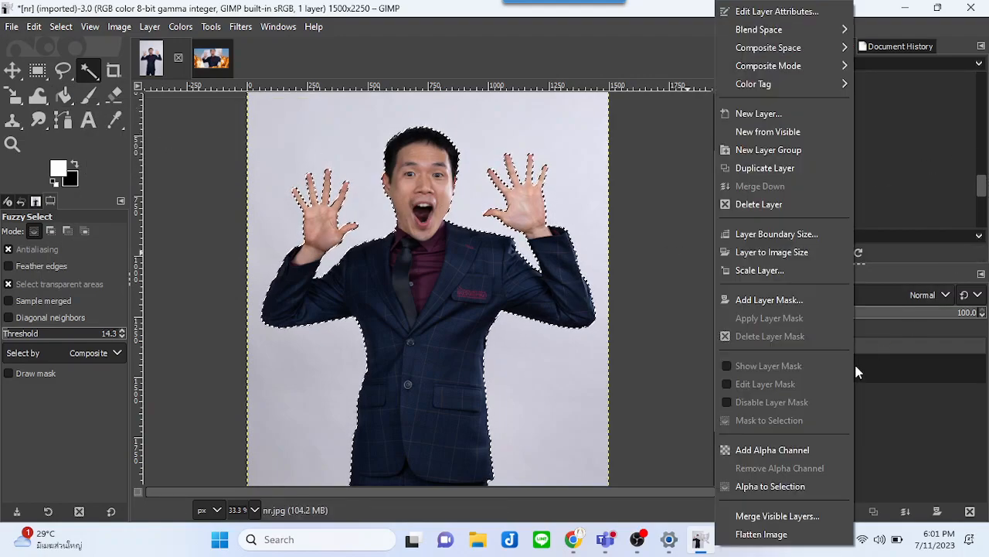
left_click(808, 299)
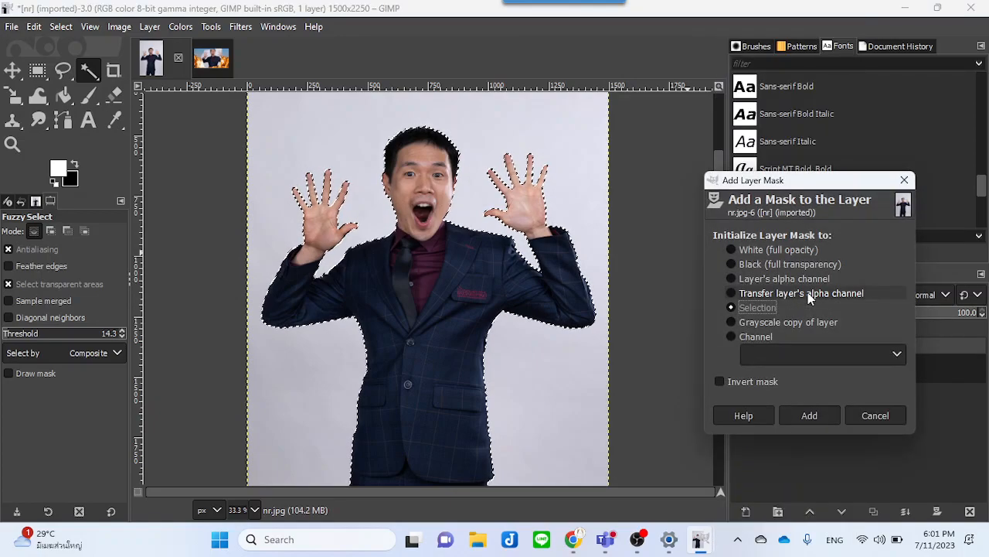
left_click(809, 415)
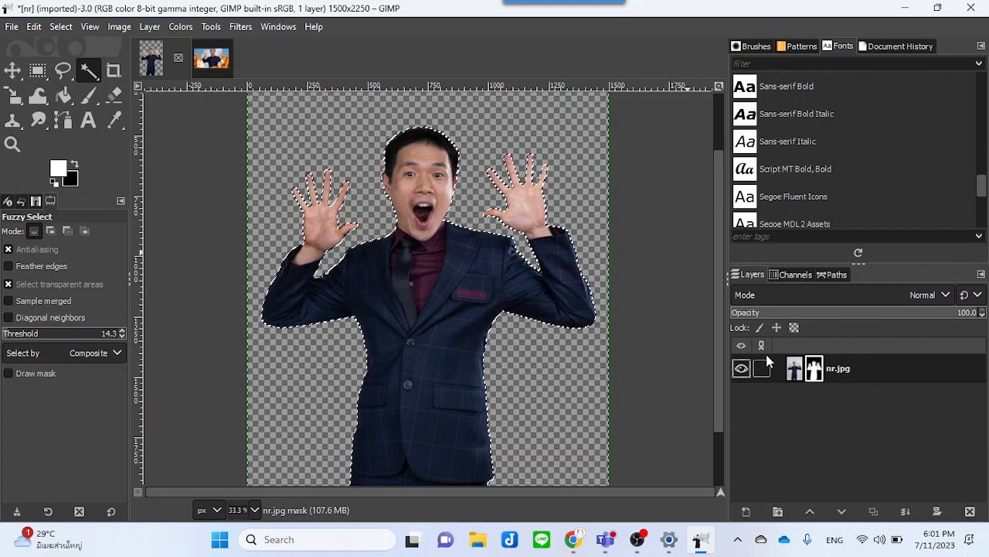
Step: Delete that layer mask again
right_click(809, 372)
left_click(884, 336)
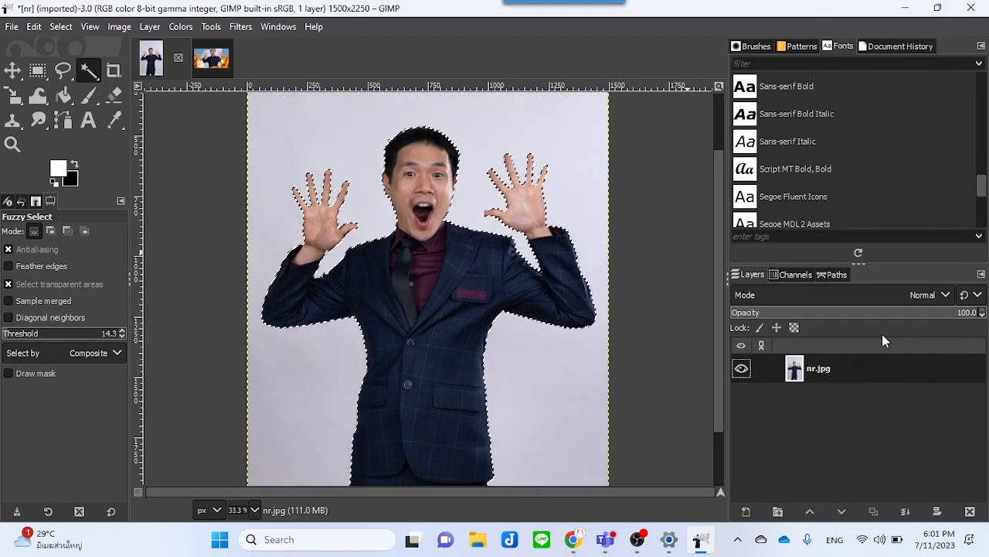
Step: Clear the selection, fuzzy-select the grey background, and add the leftover patches at the right and left edges
left_click(60, 26)
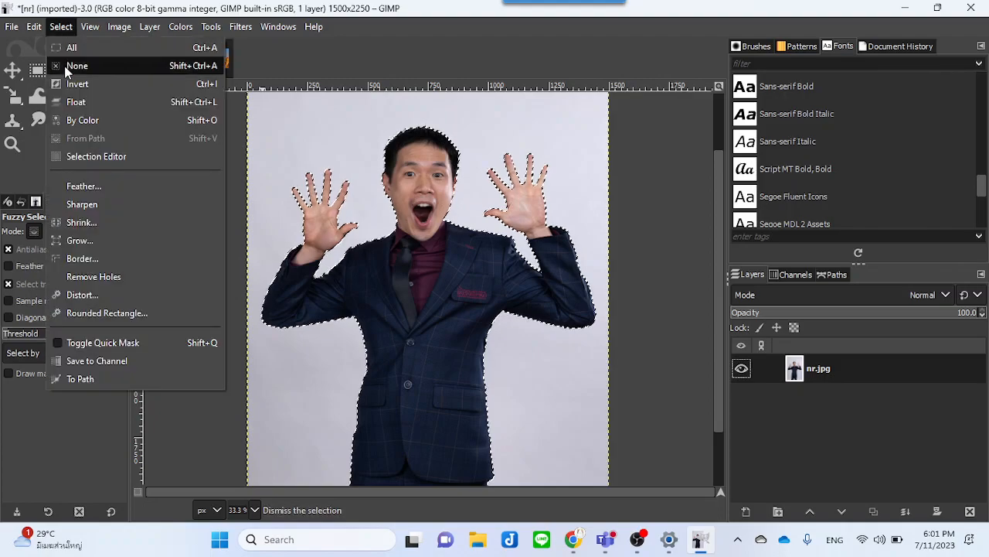
left_click(68, 66)
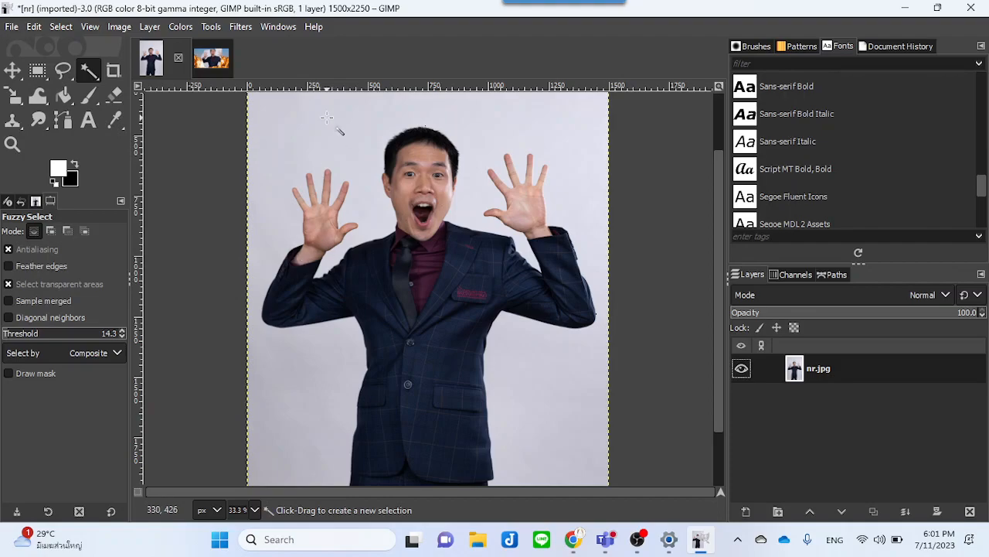
left_click(330, 123)
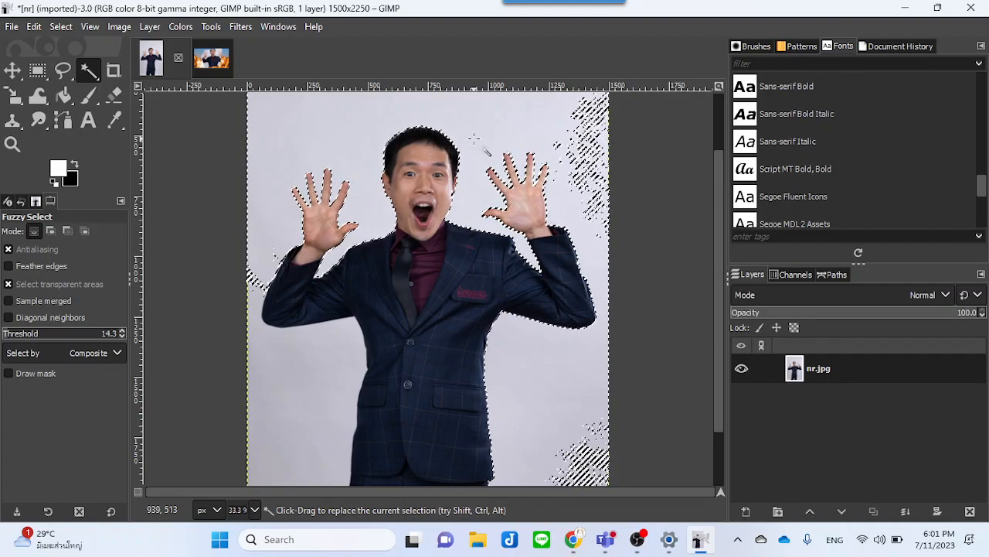
left_click(581, 161, "shift")
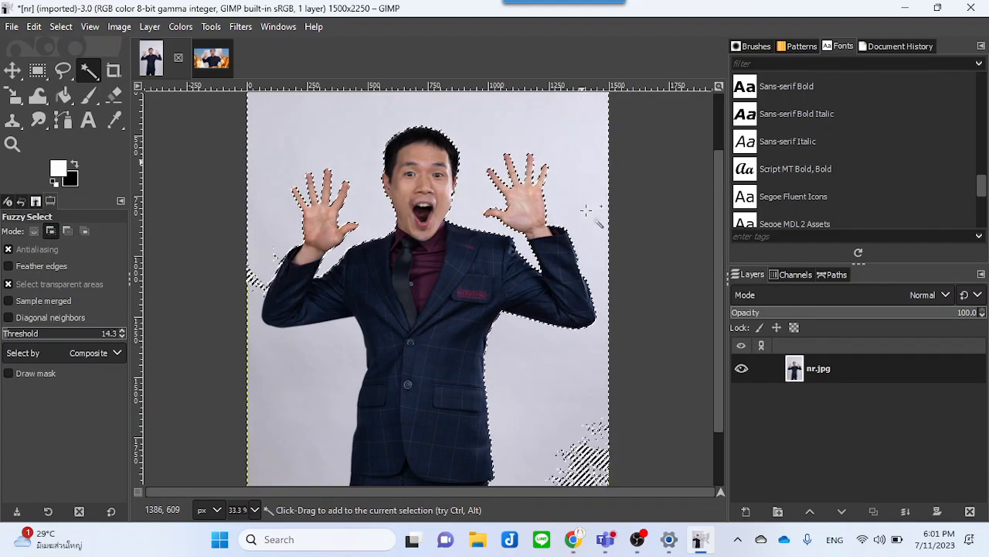
left_click(576, 472, "shift")
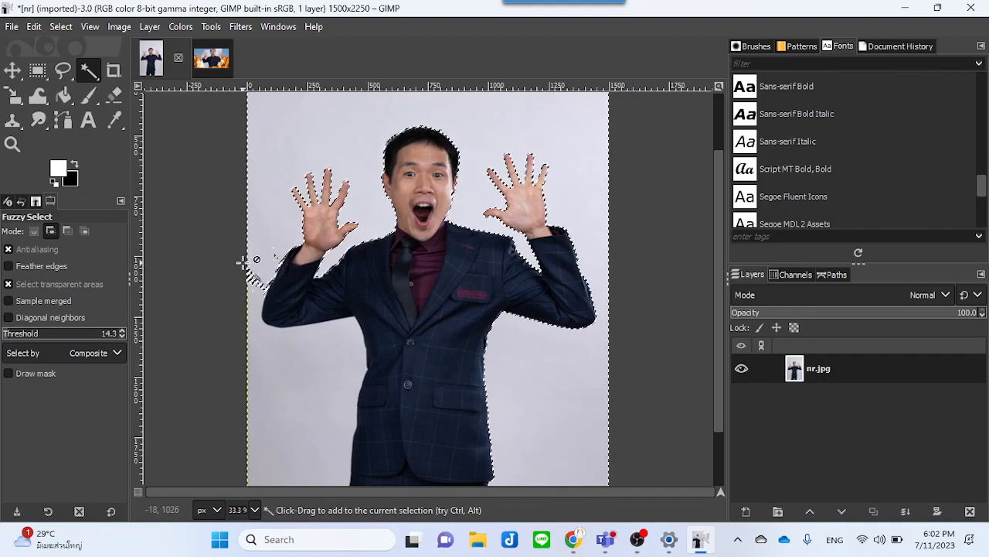
left_click(264, 345, "shift")
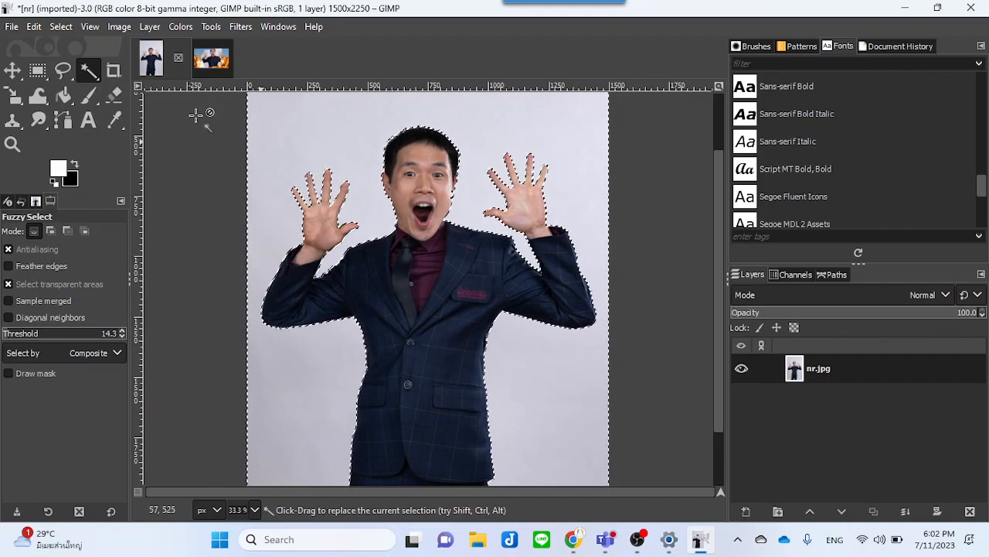
Step: Invert the selection and add a layer mask initialized from it to the nr.jpg layer
left_click(62, 28)
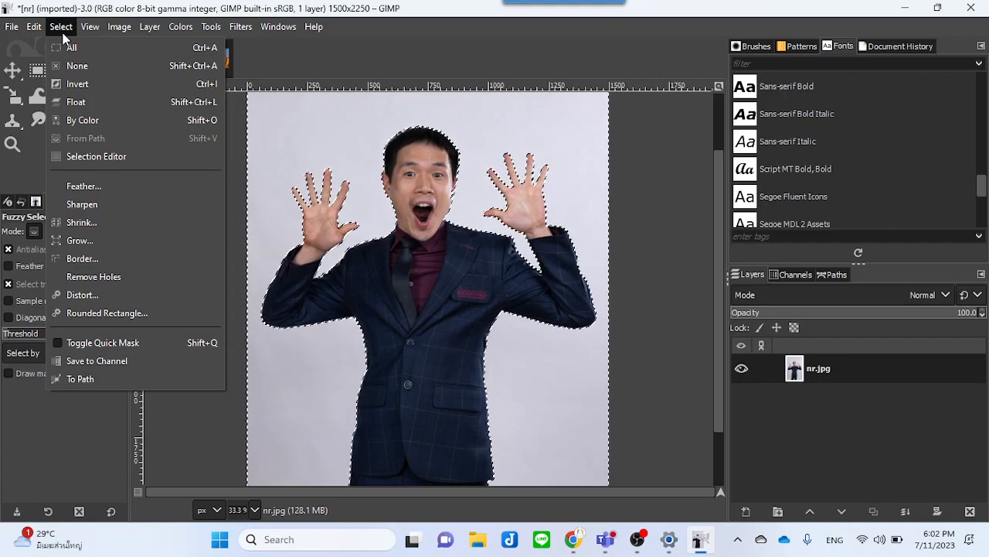
left_click(70, 84)
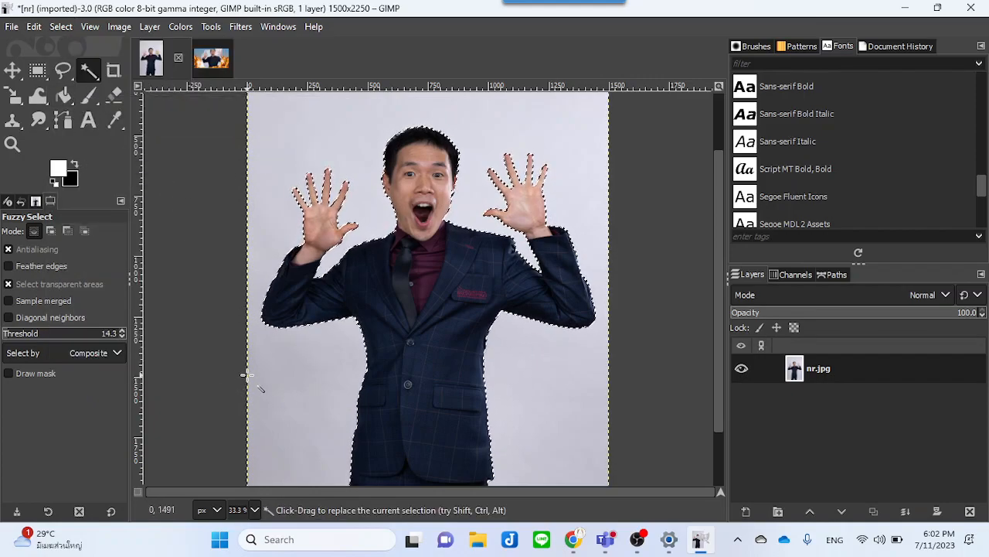
right_click(882, 368)
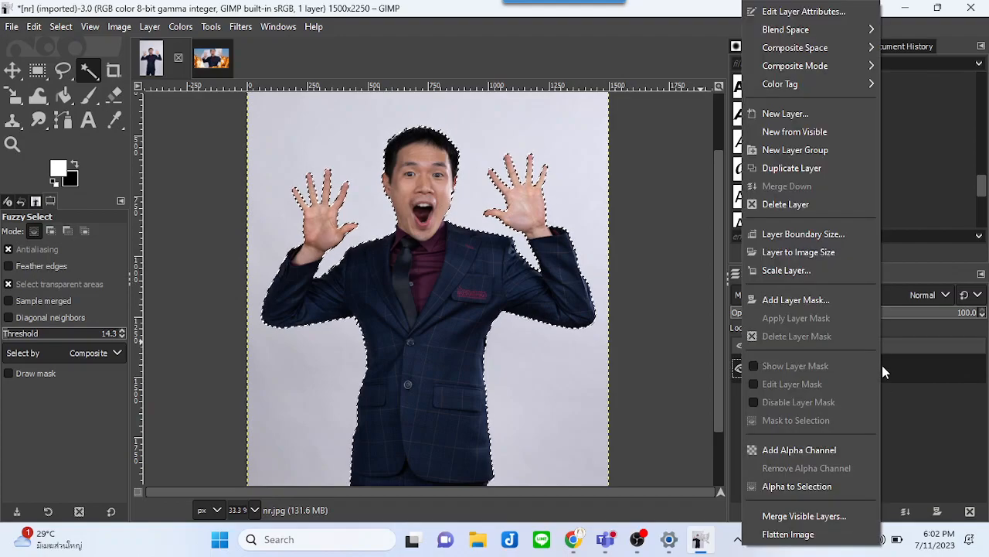
left_click(836, 300)
left_click(832, 424)
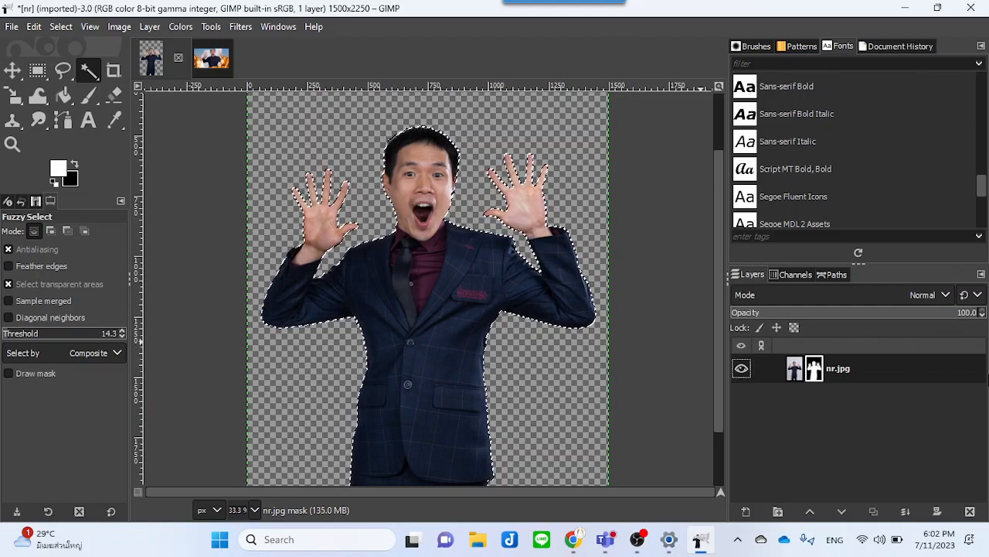
Step: Delete the layer mask from the nr.jpg layer and clear the selection
right_click(815, 368)
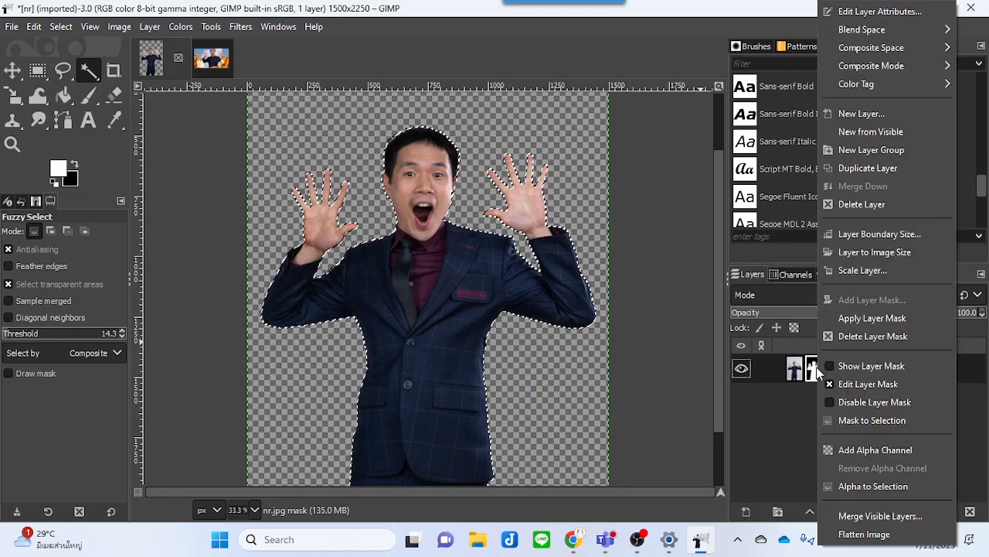
left_click(855, 341)
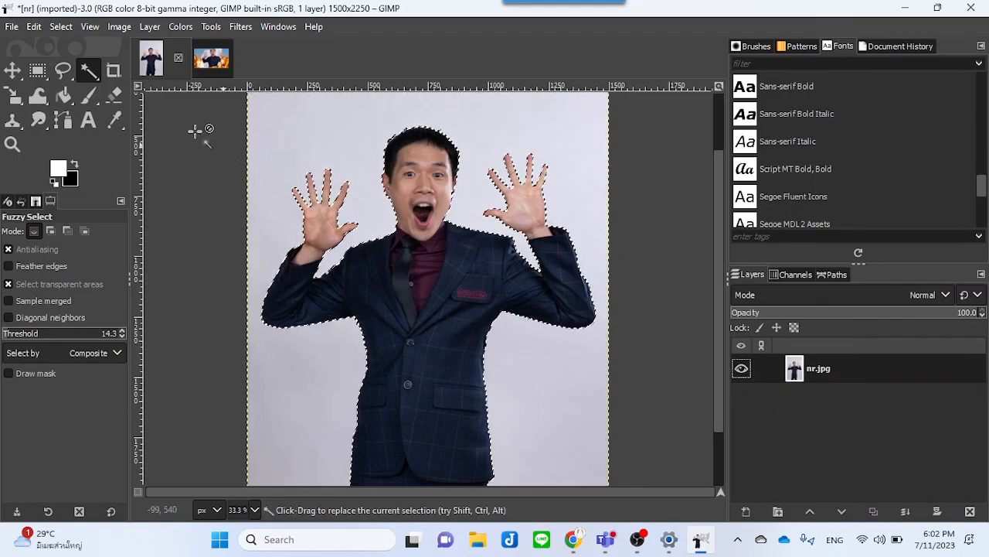
left_click(61, 26)
left_click(61, 26)
left_click(61, 26)
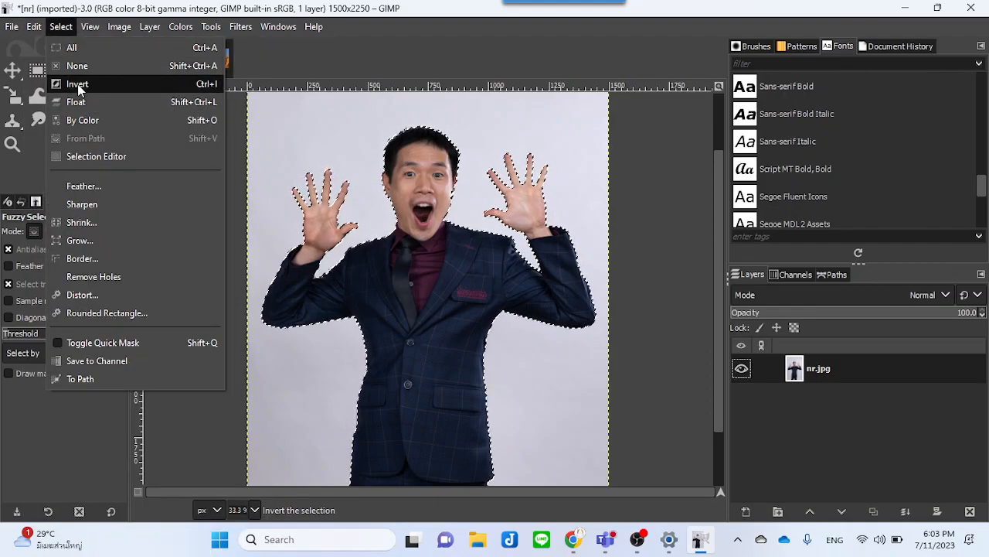
left_click(76, 67)
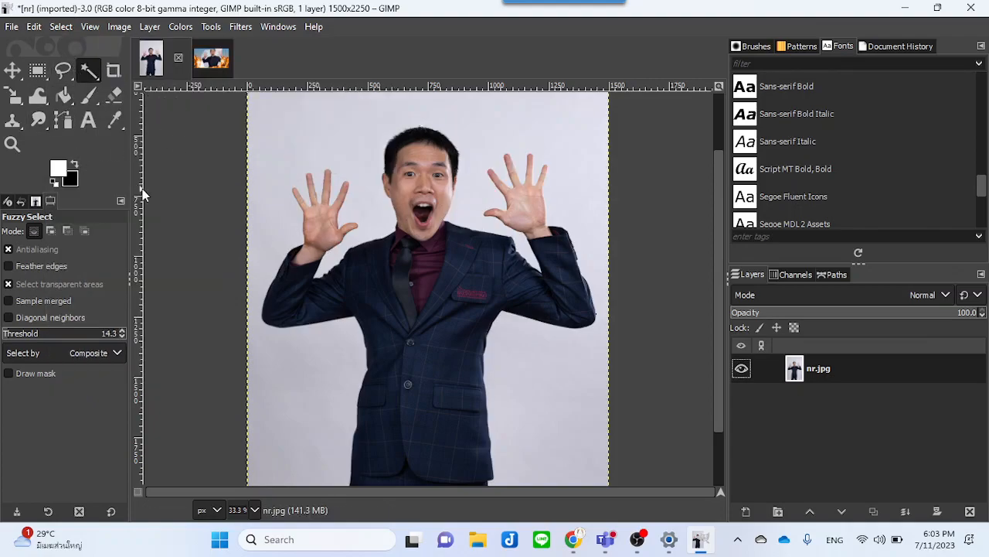
Step: Fuzzy-select the person's suit and add the arms and jacket patches to the selection
left_click_drag(458, 272, 448, 351)
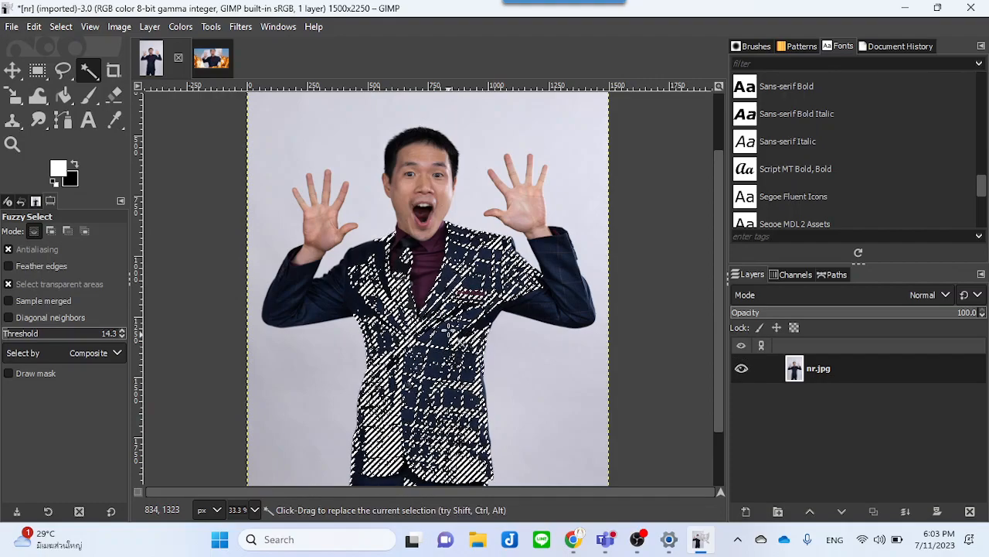
left_click(456, 294, "shift")
left_click(471, 281, "shift")
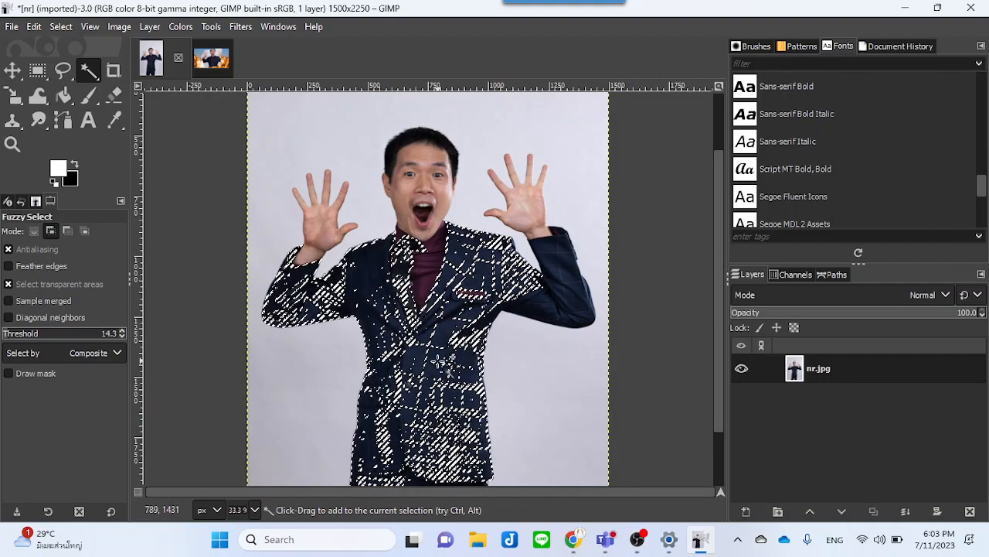
left_click(528, 272, "shift")
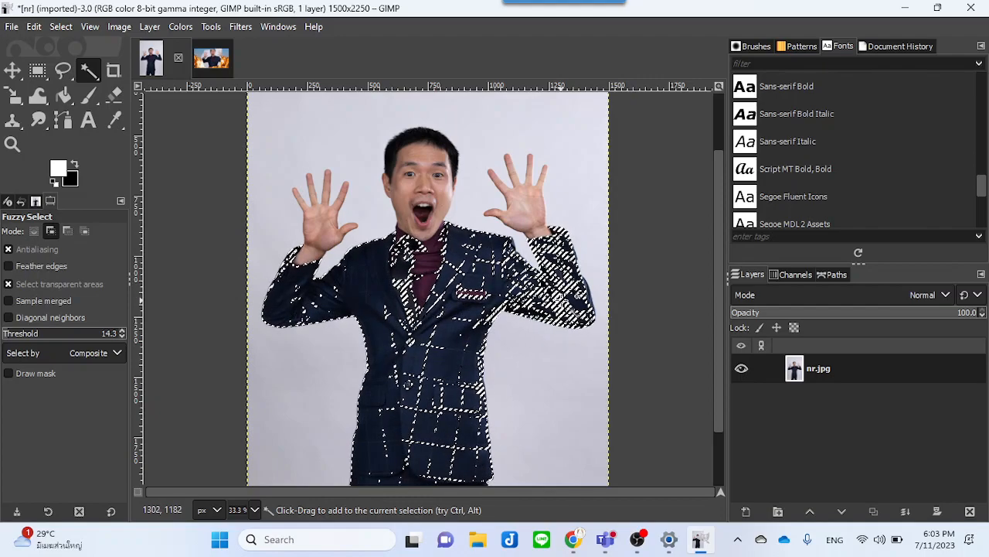
left_click(563, 278, "shift")
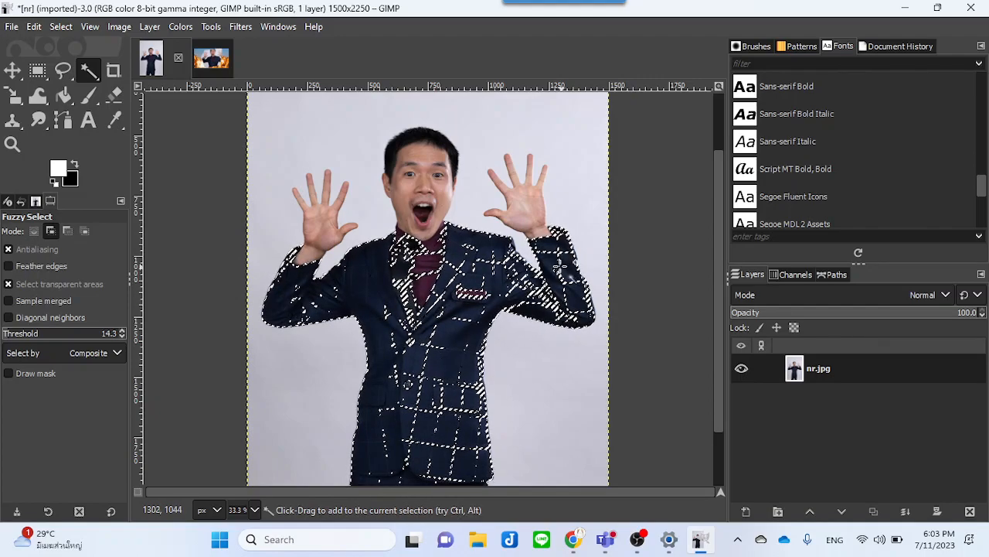
left_click(402, 293, "shift")
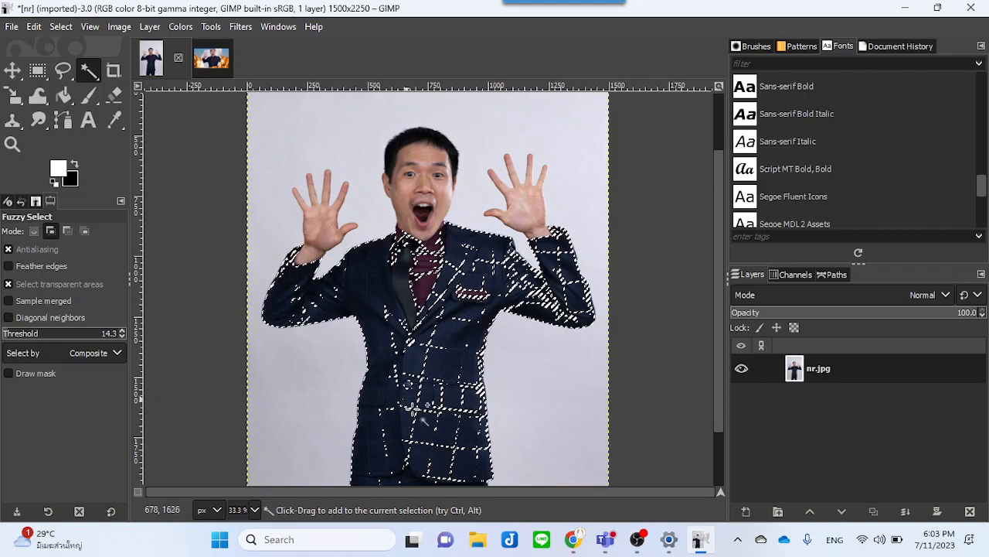
Step: Add the face, neck and both hands to the fuzzy selection
left_click(430, 183)
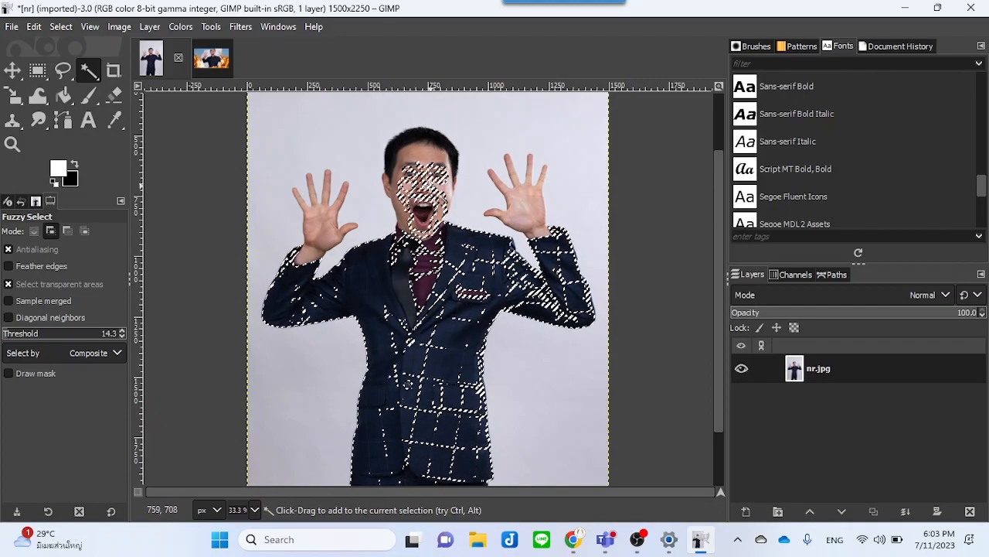
left_click(520, 201)
left_click(322, 223)
left_click(414, 167)
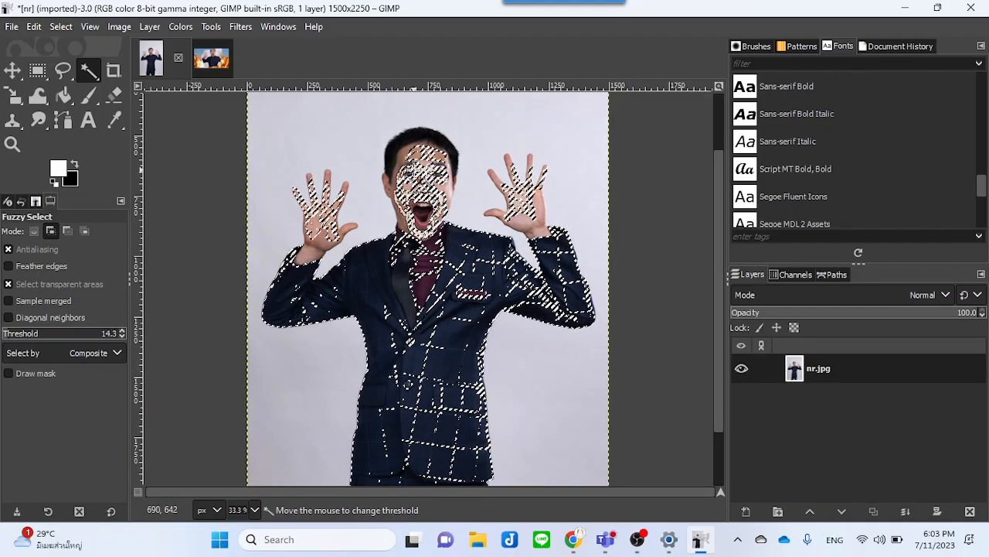
left_click(427, 192)
left_click(429, 196)
left_click(417, 179)
left_click(410, 167)
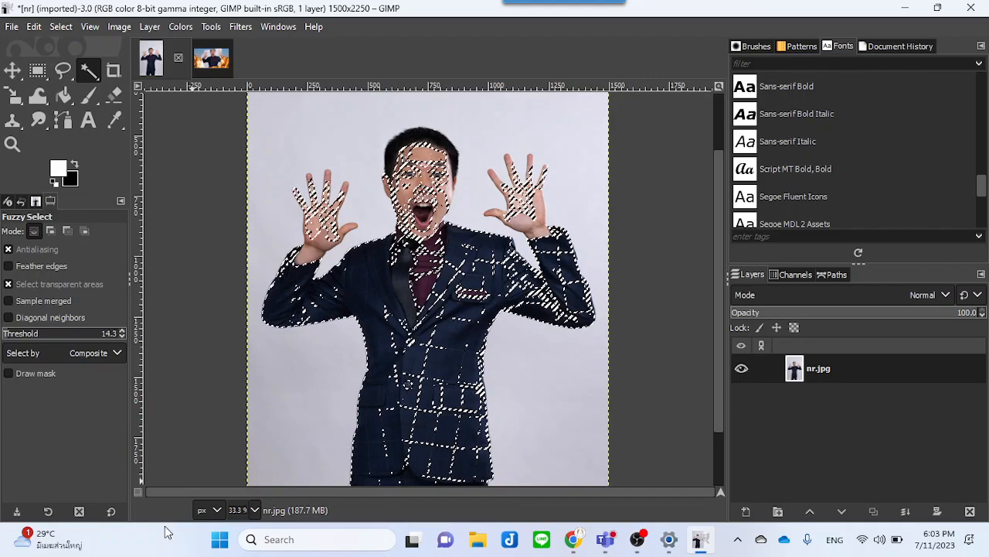
Step: Switch to Quick Mask and paint over the tie and chest with the Paintbrush to extend the selection
left_click(138, 491)
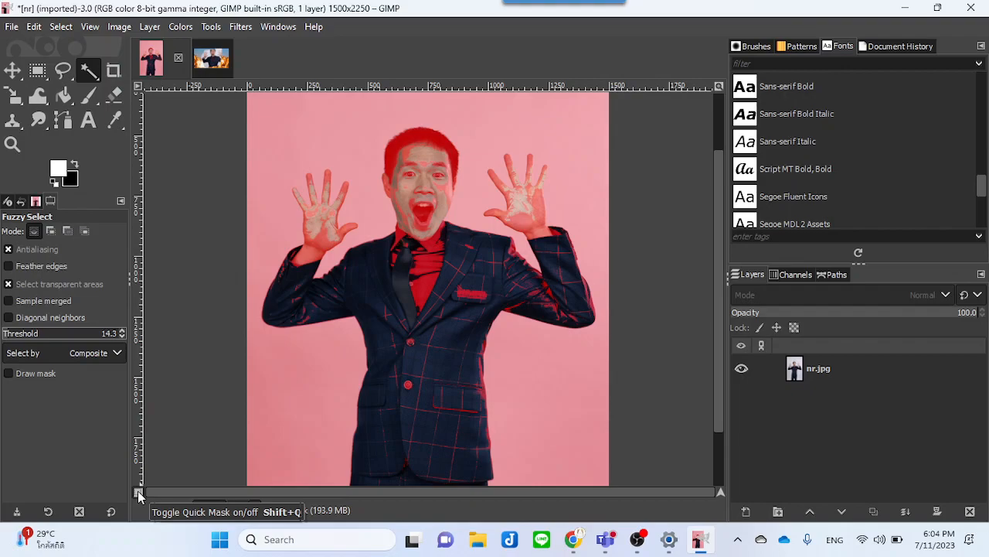
left_click(87, 98)
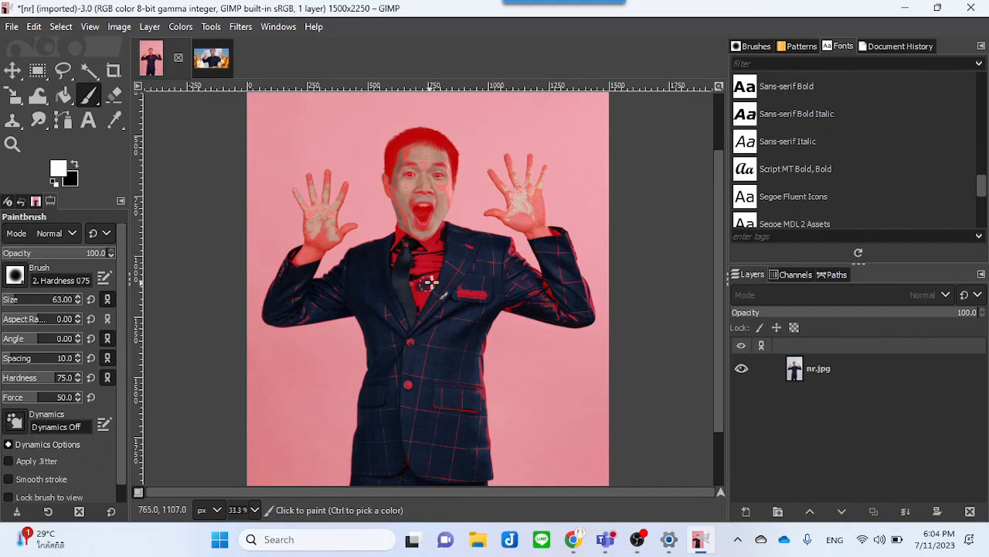
mouse_move(421, 277)
left_mouse_down()
mouse_move(415, 333)
mouse_move(420, 265)
mouse_move(435, 270)
mouse_move(435, 256)
mouse_move(483, 296)
mouse_move(453, 298)
mouse_move(457, 282)
left_mouse_up()
mouse_move(428, 331)
left_mouse_down()
mouse_move(426, 382)
mouse_move(414, 400)
mouse_move(412, 319)
mouse_move(410, 345)
left_mouse_up()
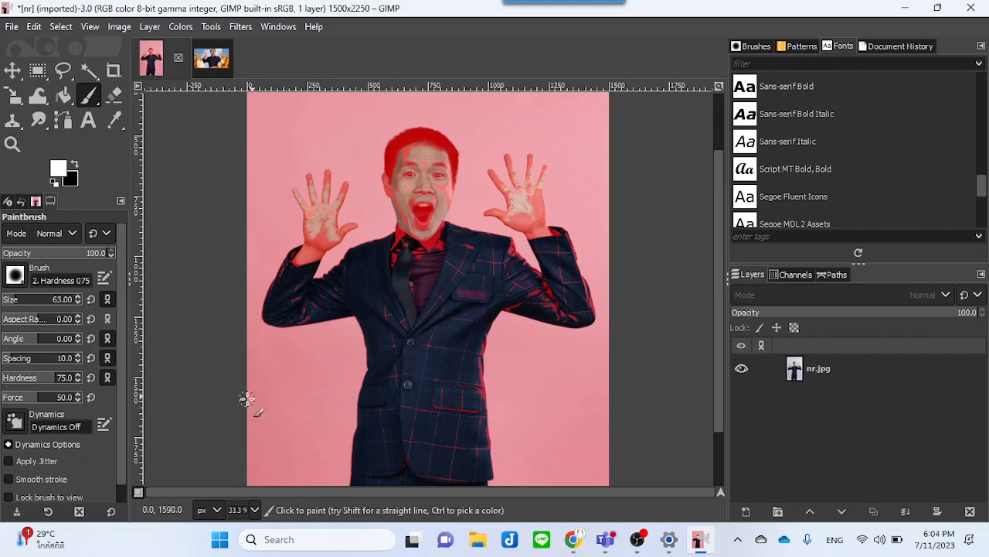
left_click(138, 493)
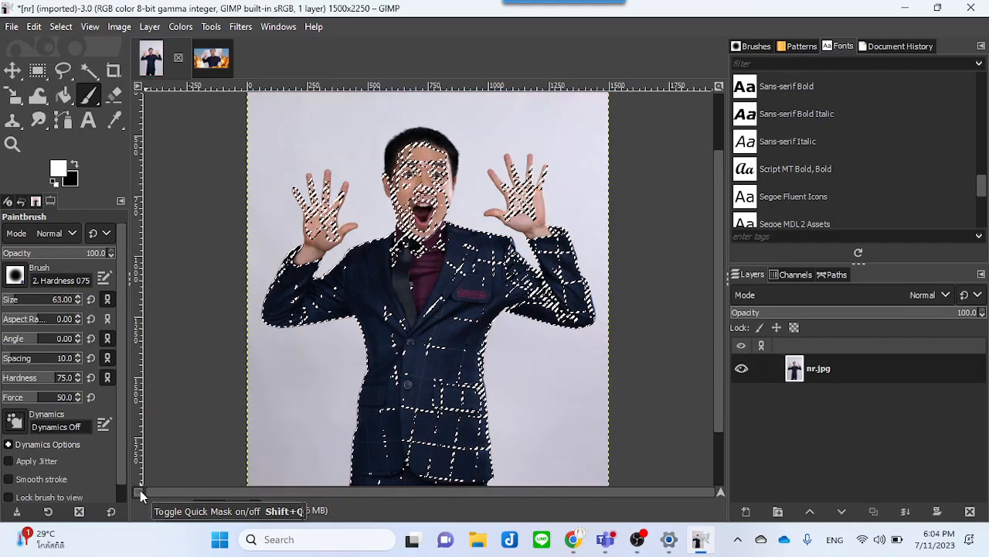
Step: In Quick Mask, paint over the face to add it to the selection
left_click(140, 490)
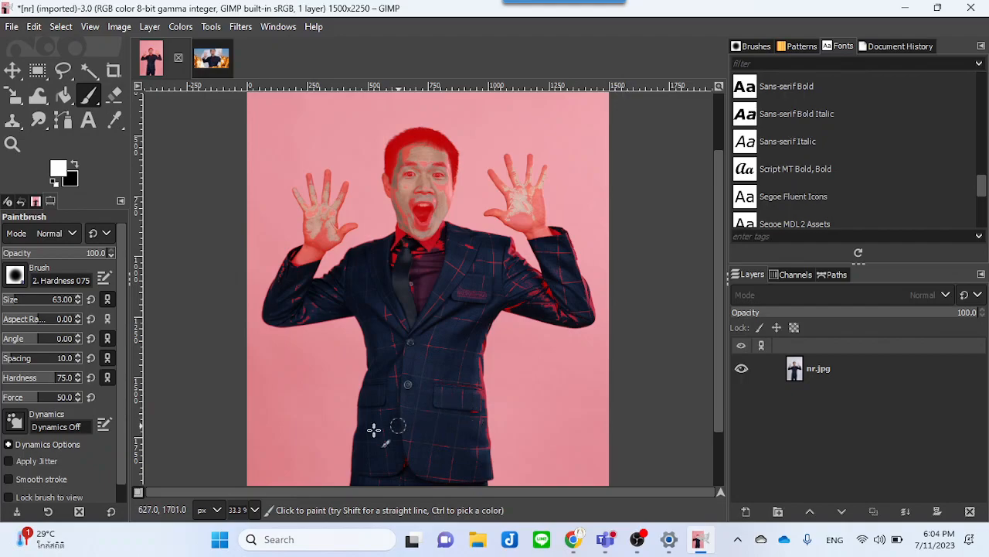
left_click(139, 492)
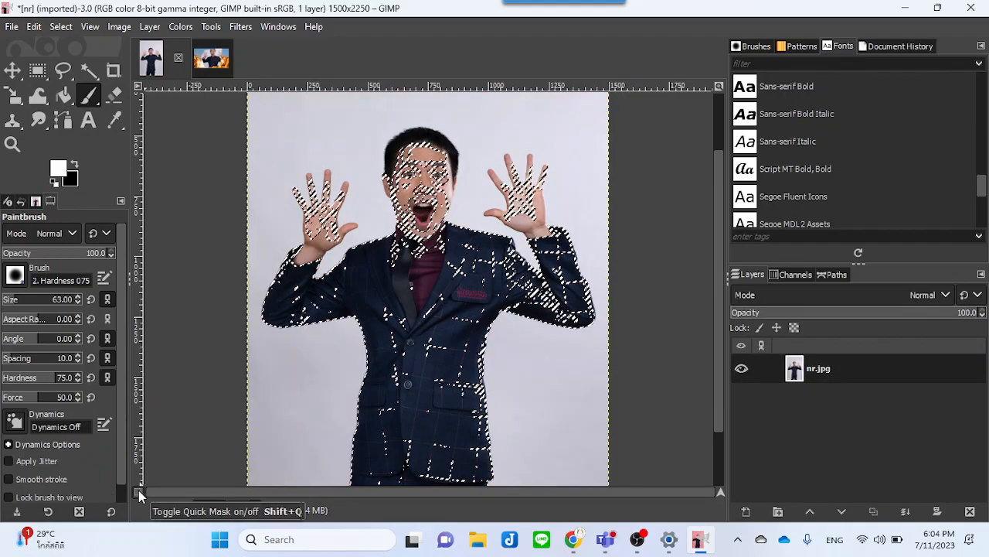
left_click(138, 491)
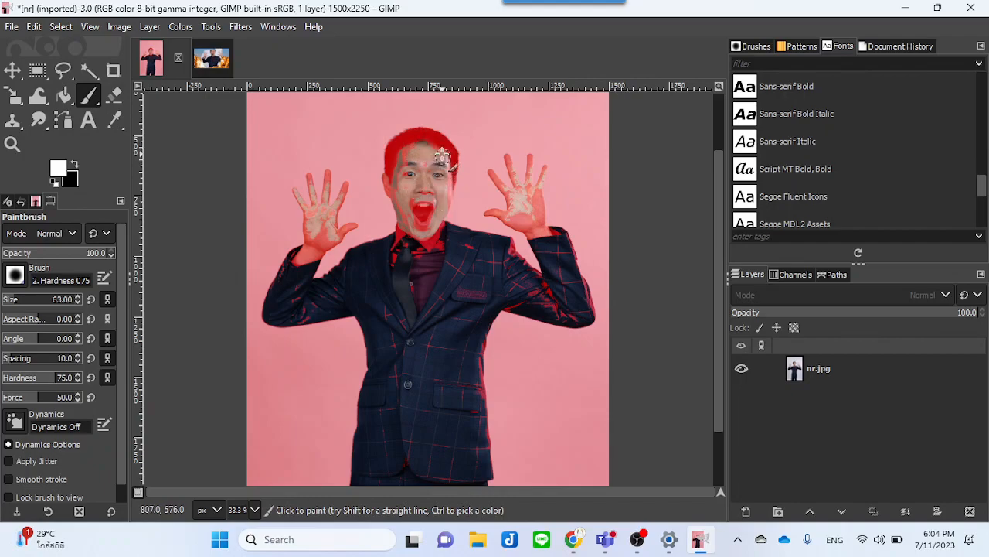
mouse_move(403, 201)
left_mouse_down()
mouse_move(410, 192)
mouse_move(413, 236)
mouse_move(426, 205)
mouse_move(426, 248)
mouse_move(444, 237)
left_mouse_up()
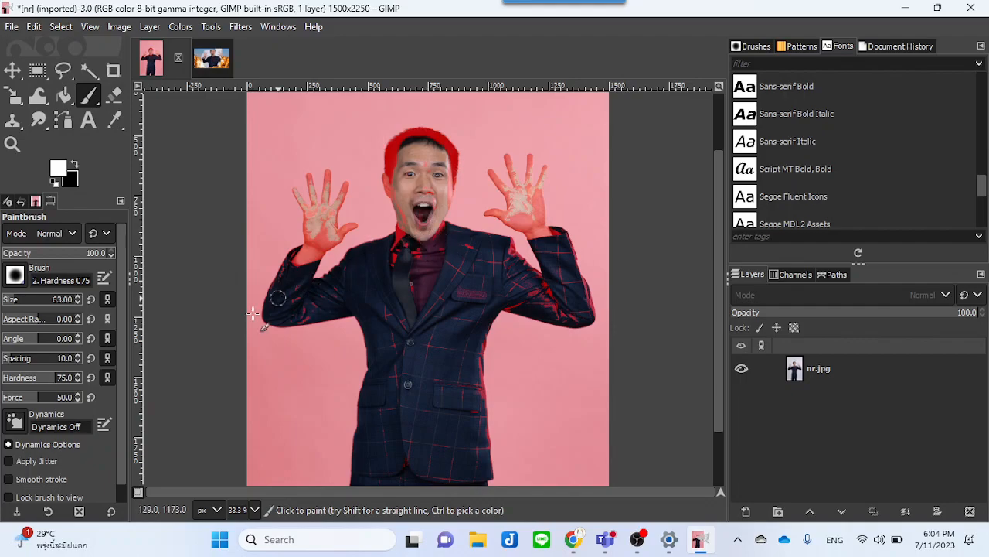
left_click(138, 493)
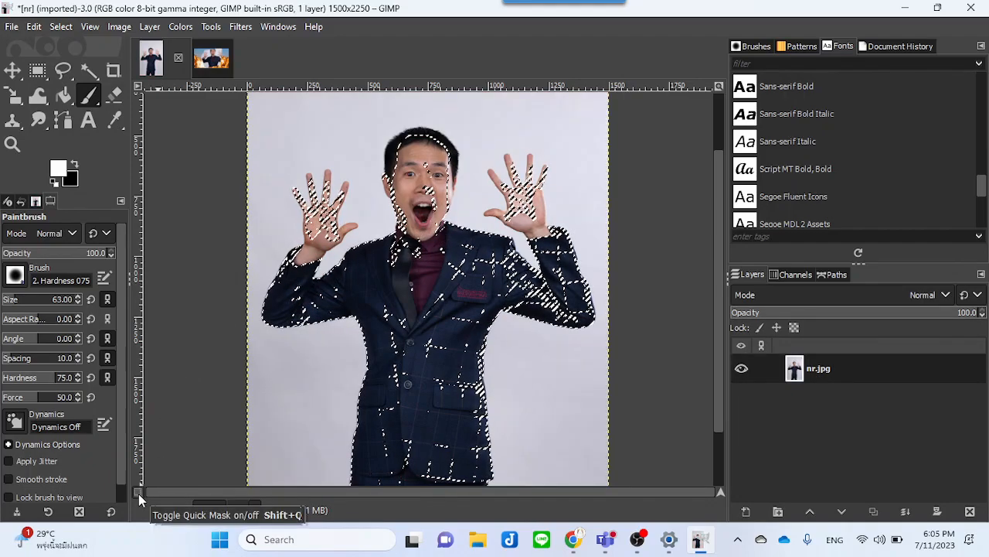
Step: Paint over the hair and the right wrist in Quick Mask, toggling Quick Mask to check coverage
left_click(138, 493)
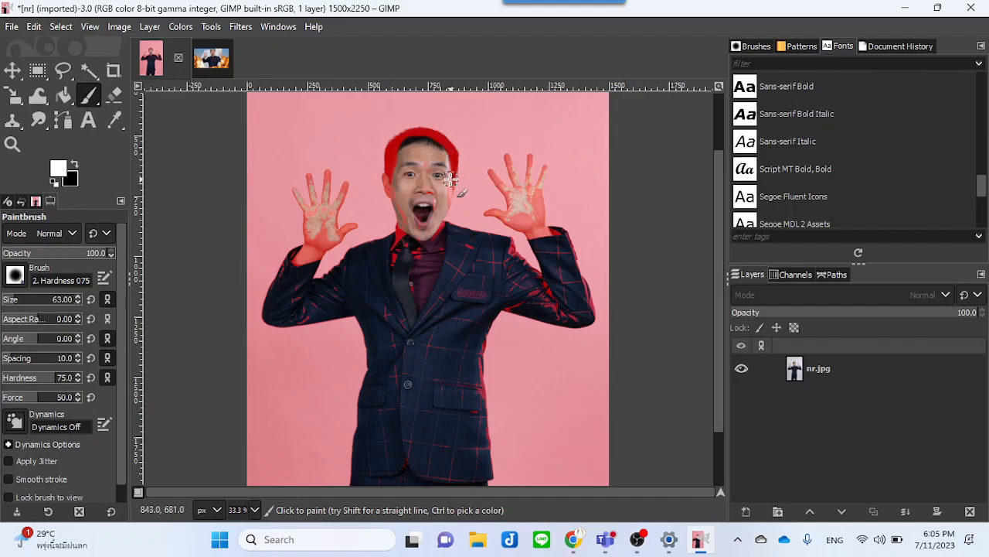
mouse_move(432, 139)
left_mouse_down()
mouse_move(399, 148)
mouse_move(395, 196)
left_mouse_up()
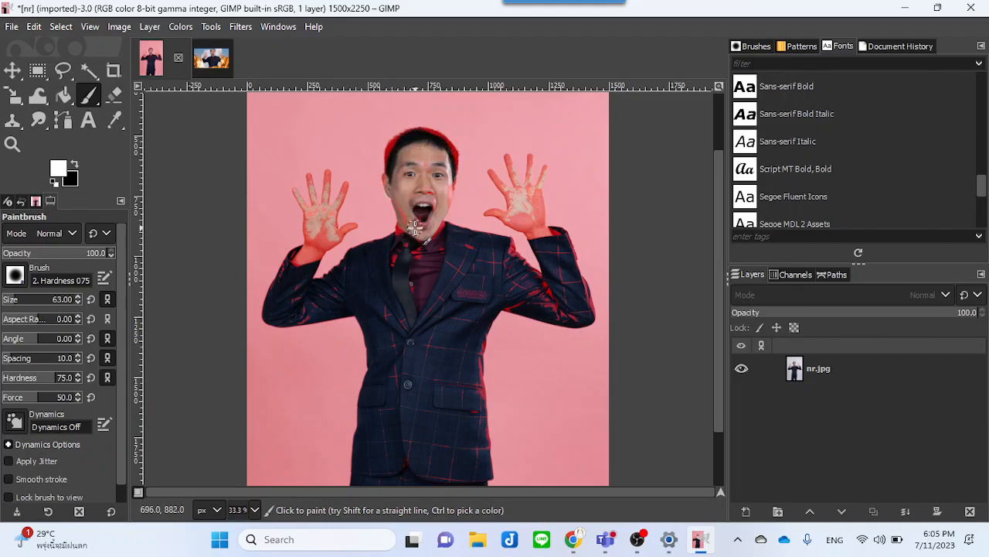
mouse_move(532, 214)
left_mouse_down()
mouse_move(525, 202)
mouse_move(536, 227)
left_mouse_up()
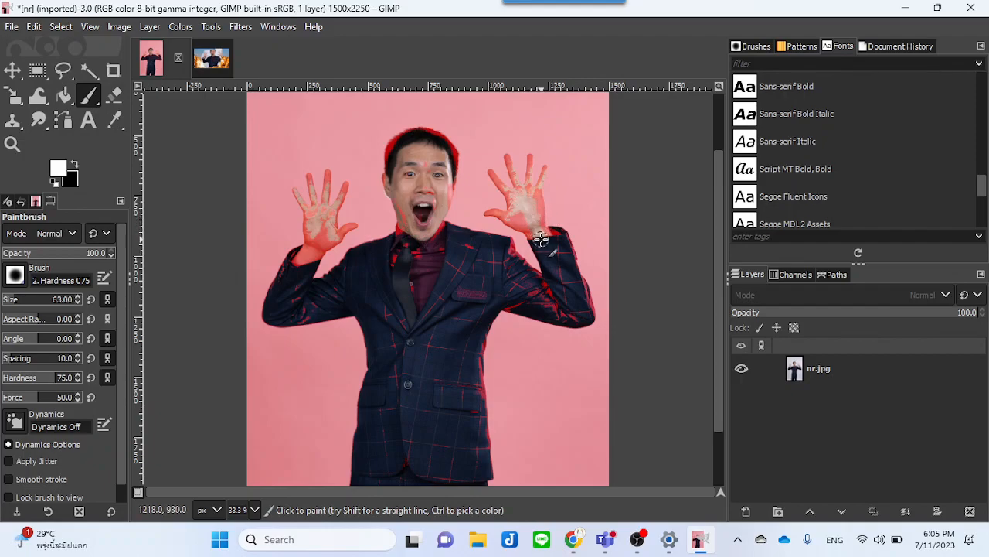
left_click(136, 493)
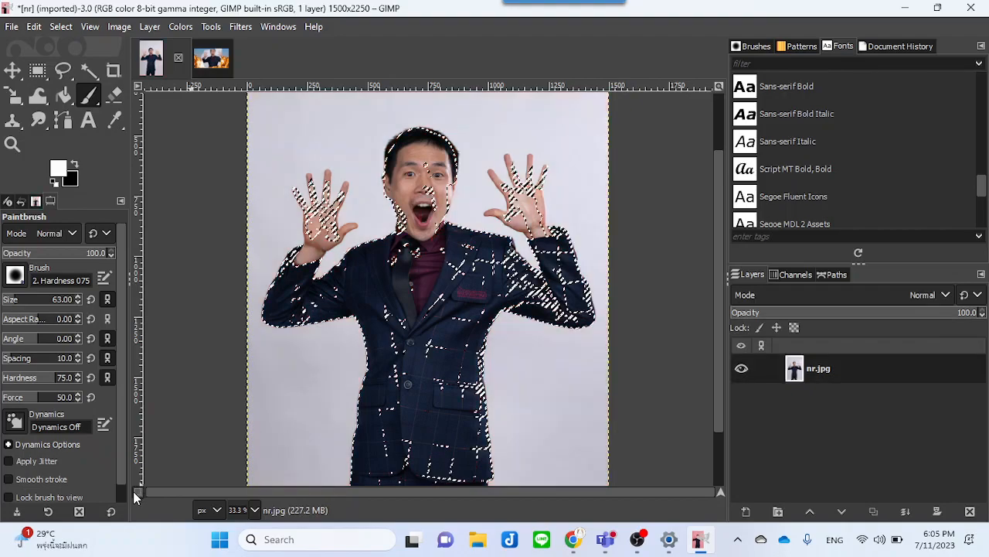
left_click(136, 493)
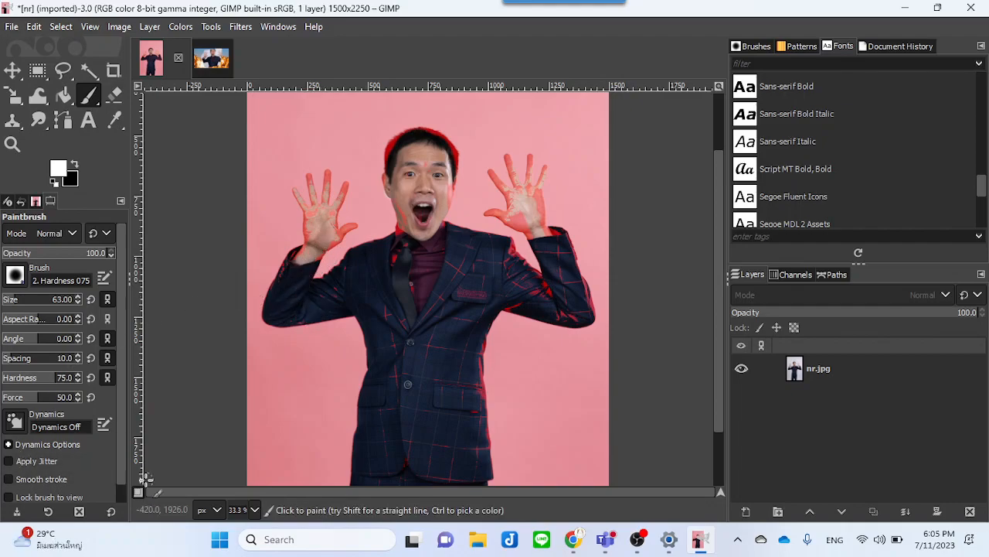
left_click(139, 492)
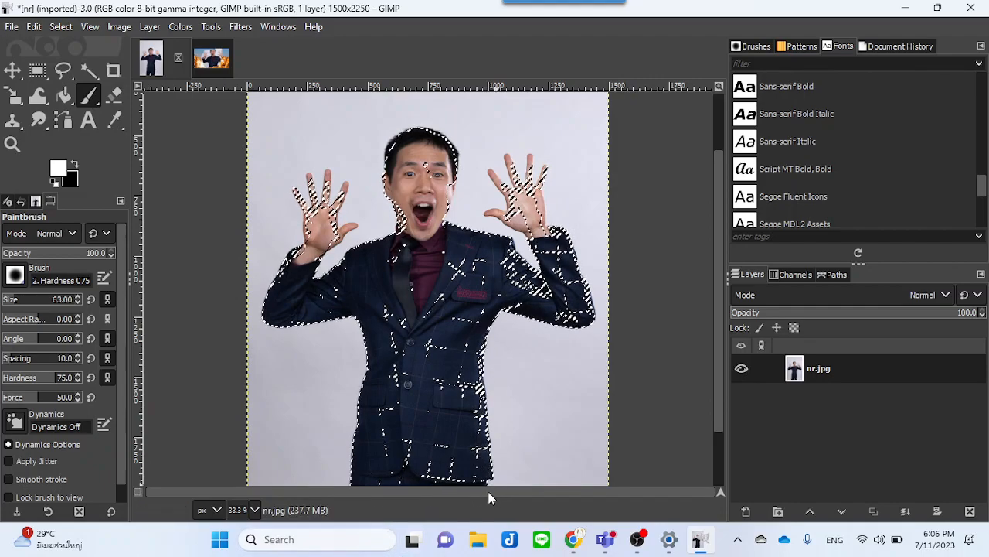
left_click(137, 491)
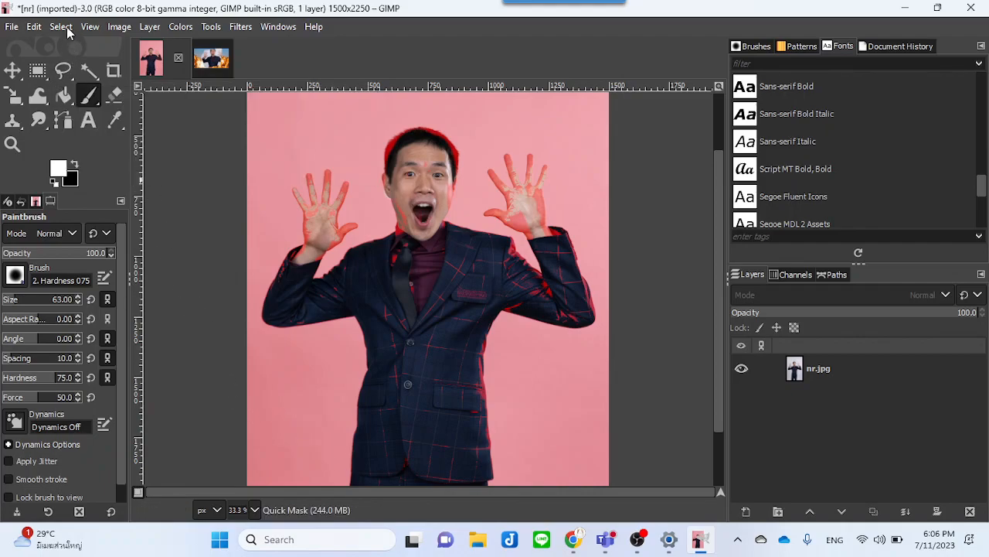
left_click(137, 491)
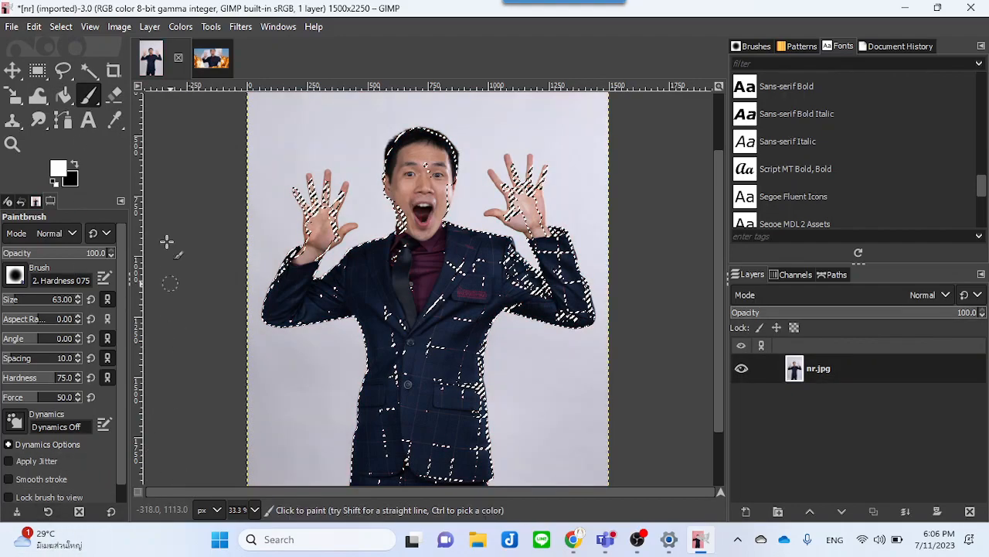
Step: Invert the selection and then clear it
left_click(62, 27)
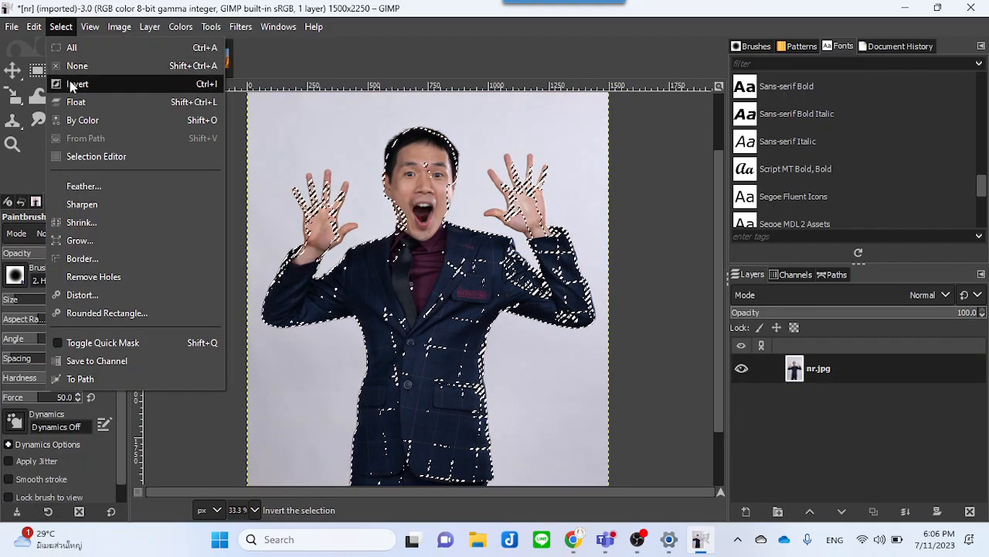
left_click(73, 84)
left_click(61, 26)
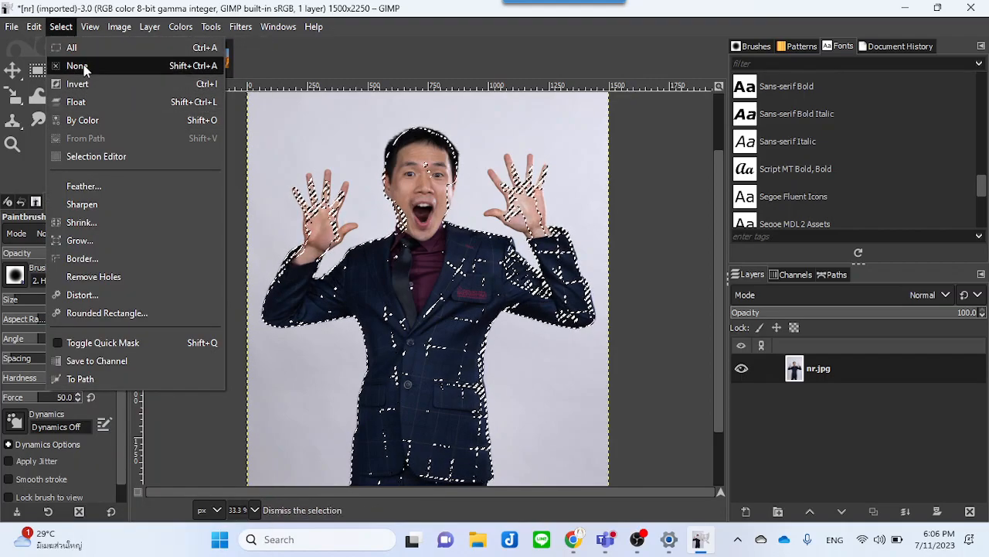
left_click(77, 66)
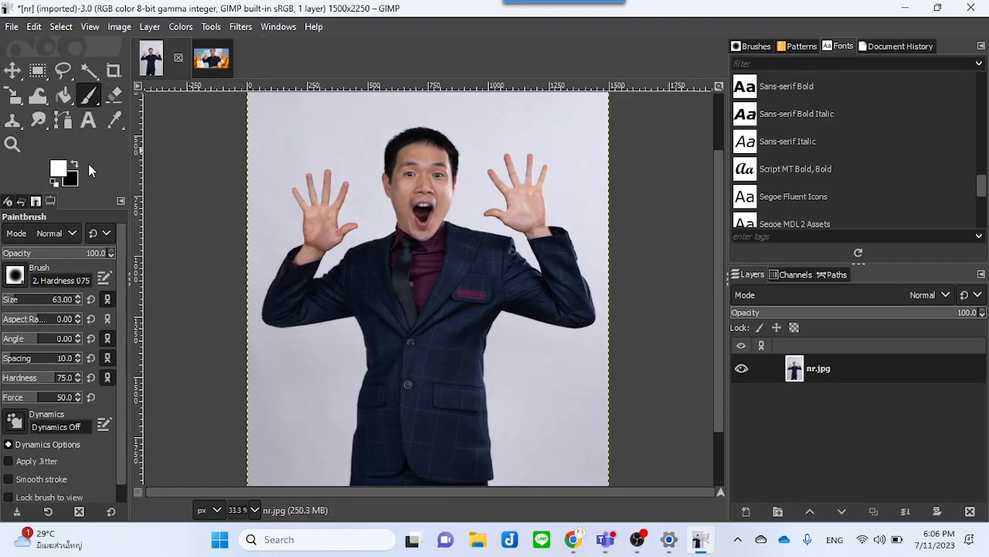
Step: Fuzzy-select the grey background and add the leftover patches near the right and left edges
left_click(89, 70)
left_click(369, 143)
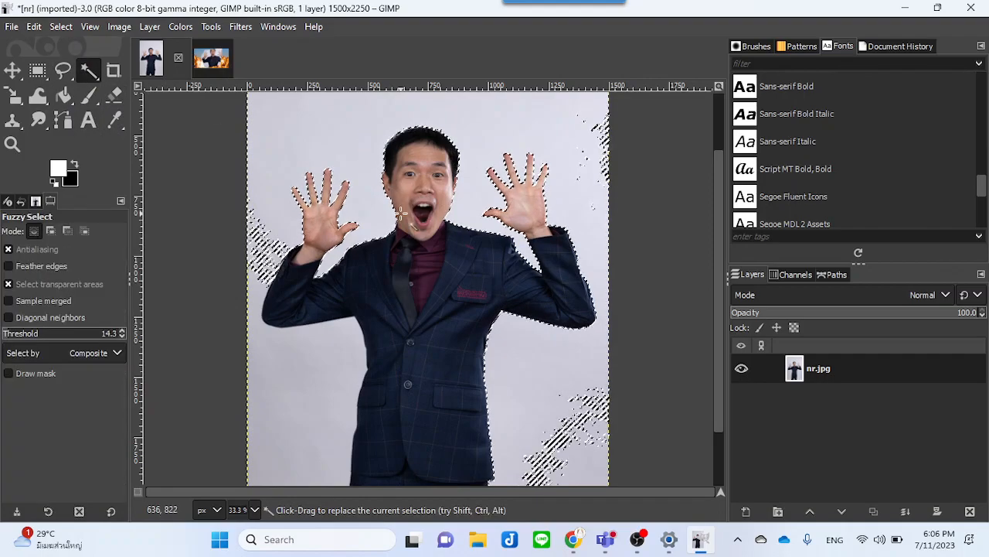
left_click(601, 133, "shift")
left_click(579, 425, "shift")
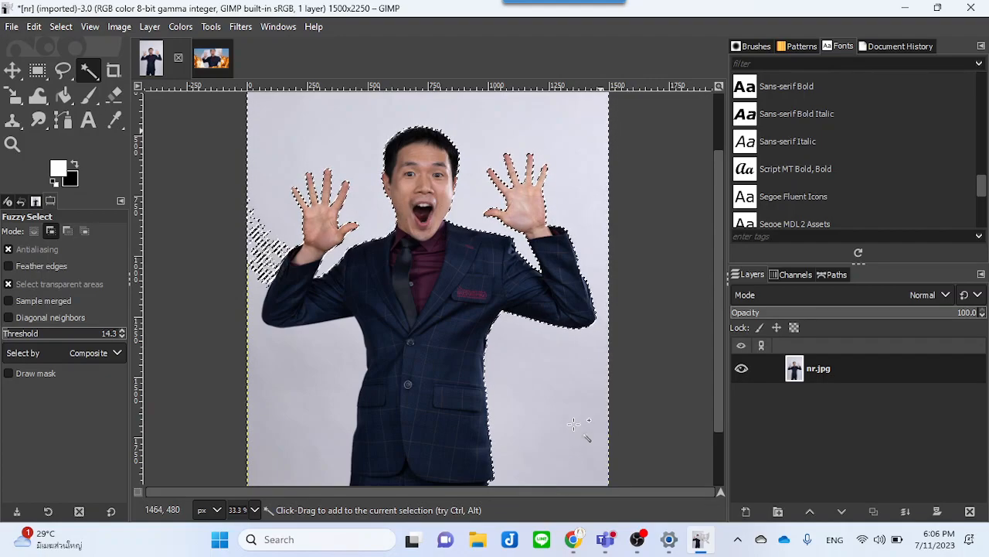
left_click(264, 247, "shift")
left_click(265, 375, "shift")
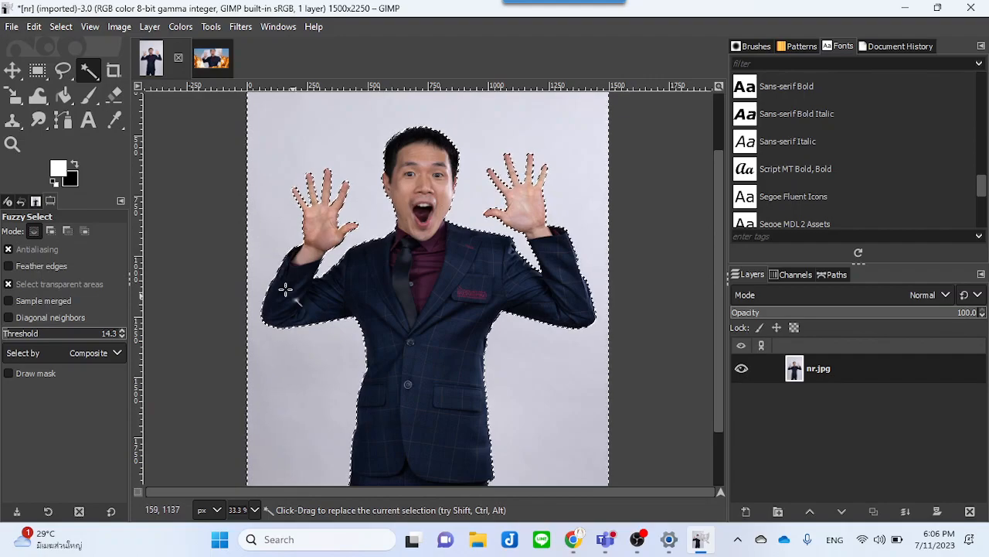
Step: Invert the selection to the person and add a layer mask from it to the nr layer, hiding the grey background
left_click(65, 28)
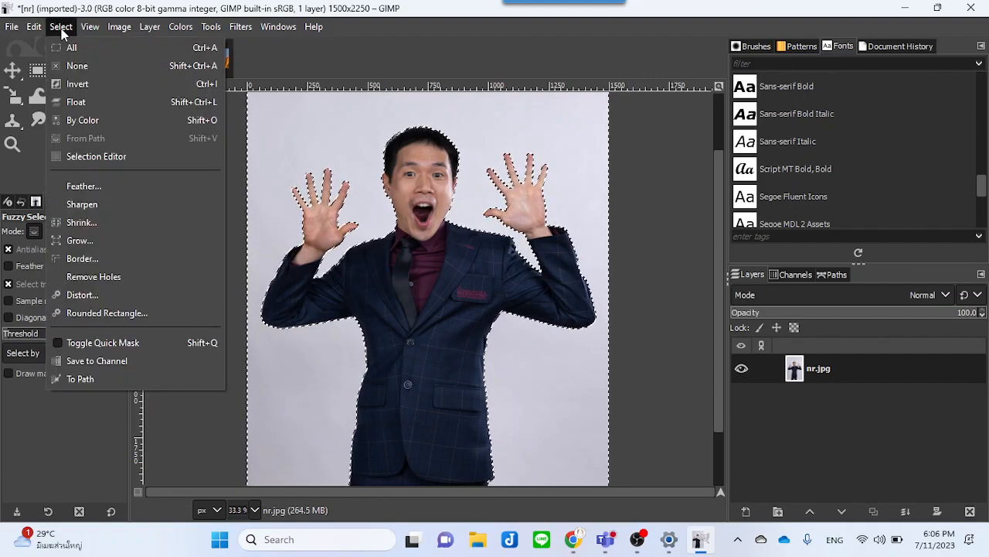
left_click(75, 85)
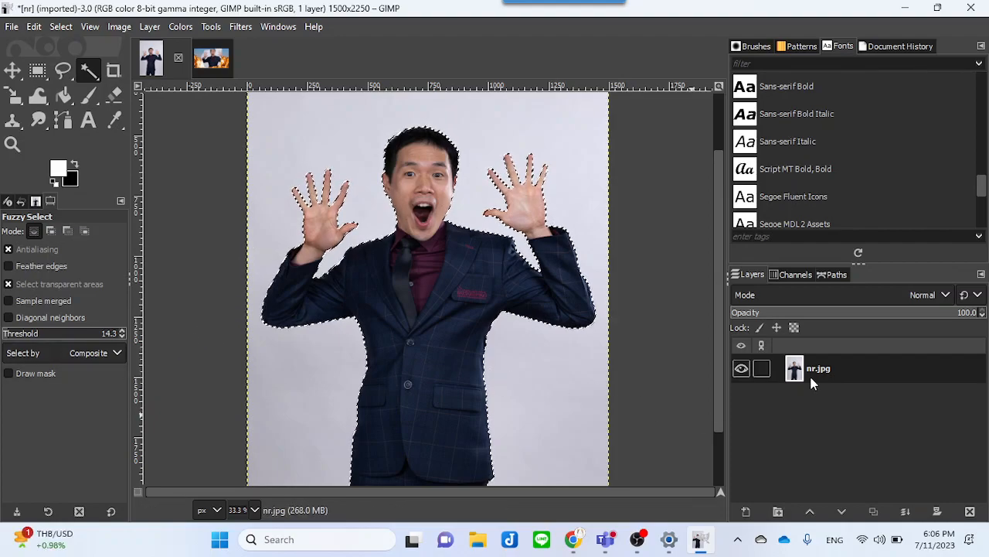
right_click(856, 363)
left_click(804, 299)
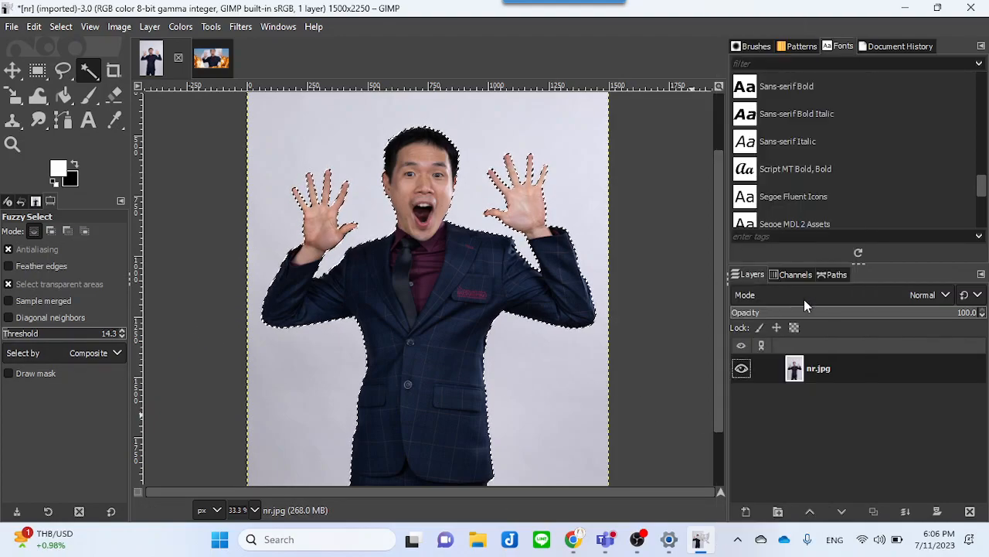
left_click(796, 422)
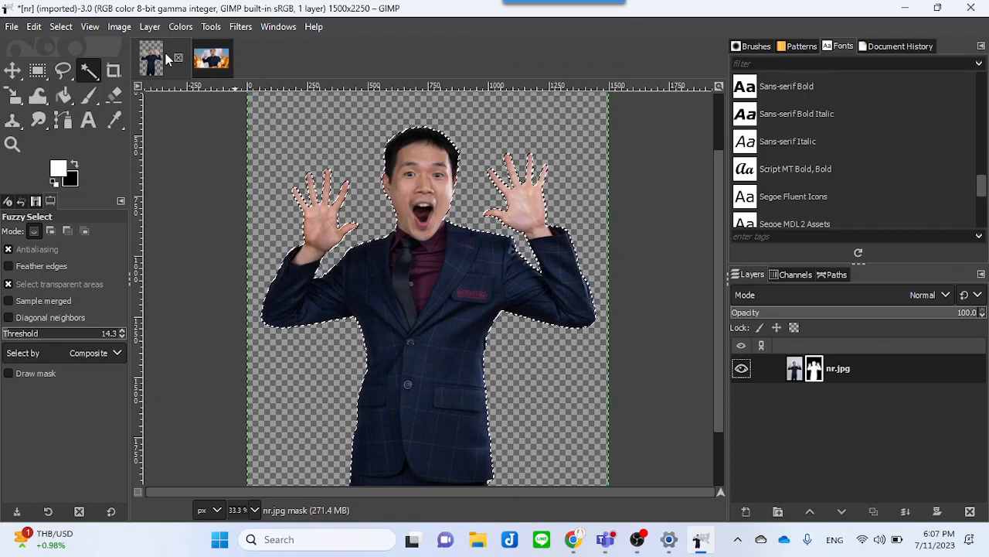
Step: In the explosion image, delete the previously pasted Dropped Buffer #1 portrait layer
left_click(203, 64)
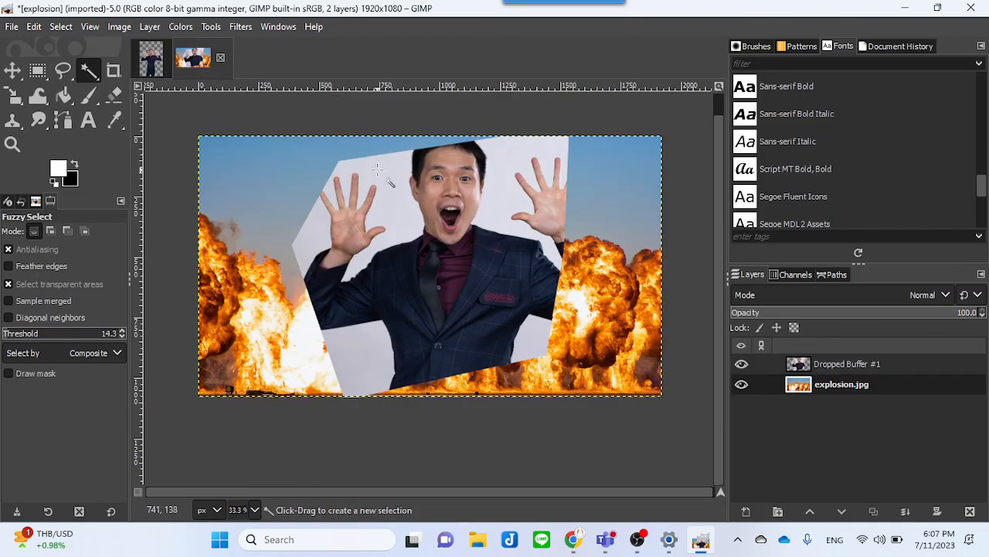
left_click(861, 365)
right_click(861, 366)
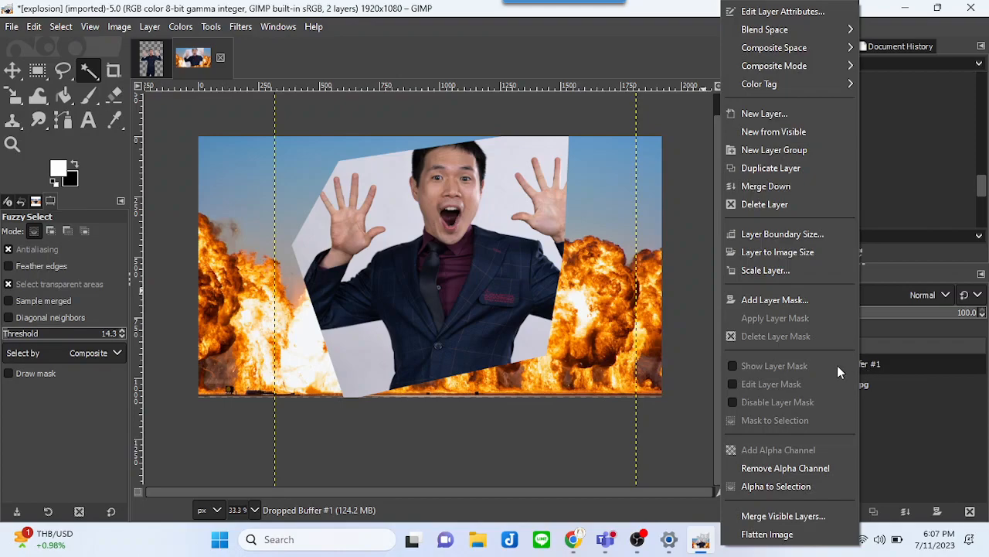
left_click(800, 204)
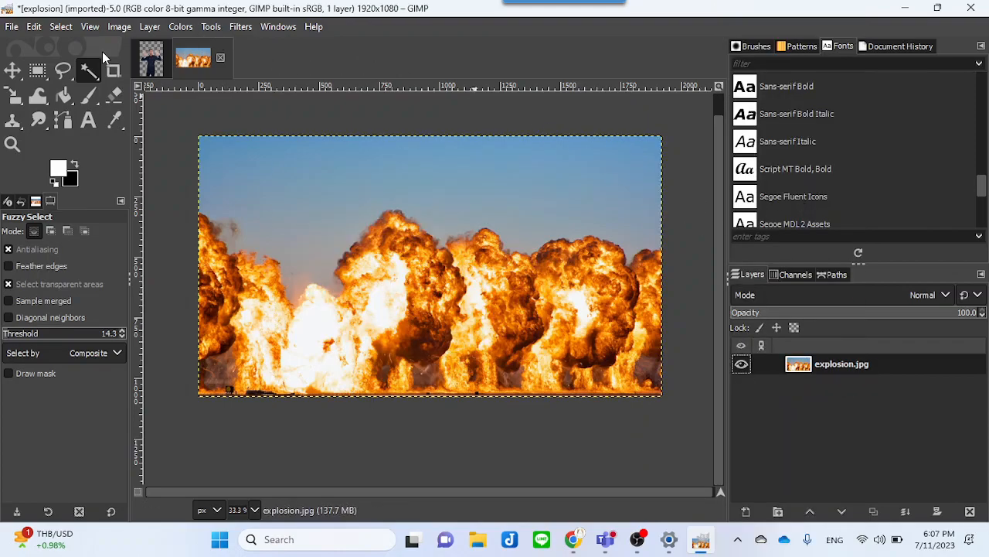
Step: Drag the masked portrait from the nr image into the explosion image as a new layer
left_click(150, 60)
left_click_drag(150, 61, 369, 248)
left_click_drag(426, 236, 436, 270)
left_click(371, 238)
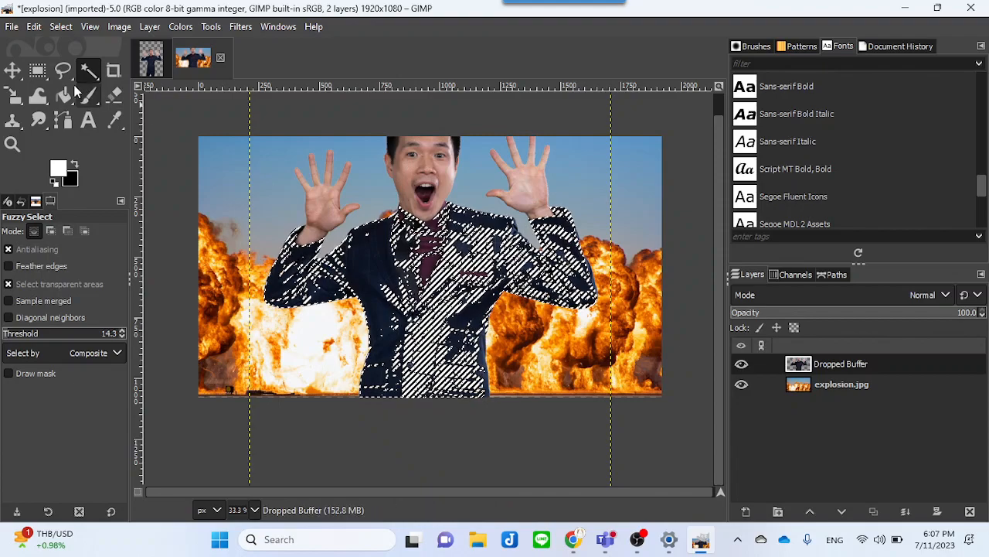
Step: Move the dropped portrait layer lower so the person stands at the bottom edge of the explosion scene
key("r")
left_click(329, 185)
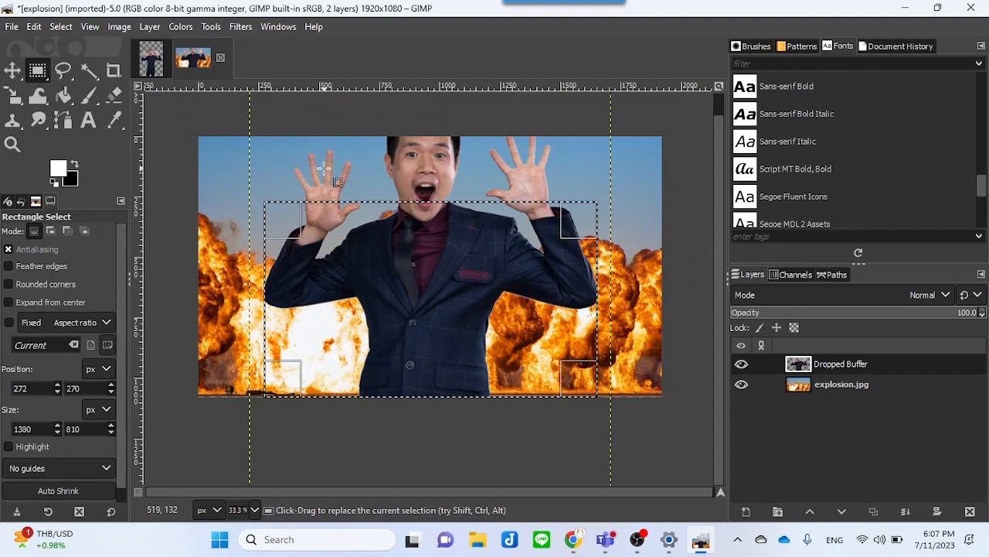
left_click(12, 71)
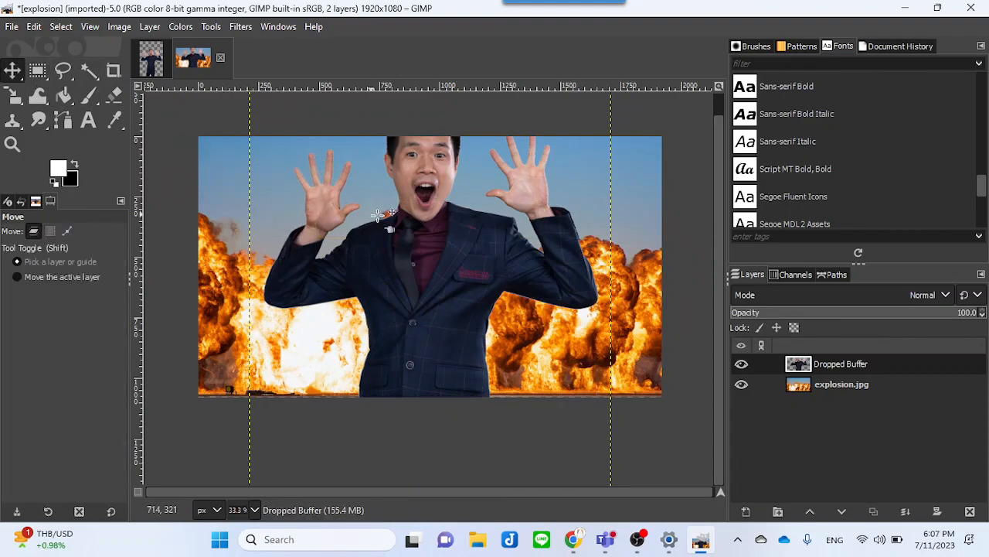
left_click_drag(407, 247, 408, 313)
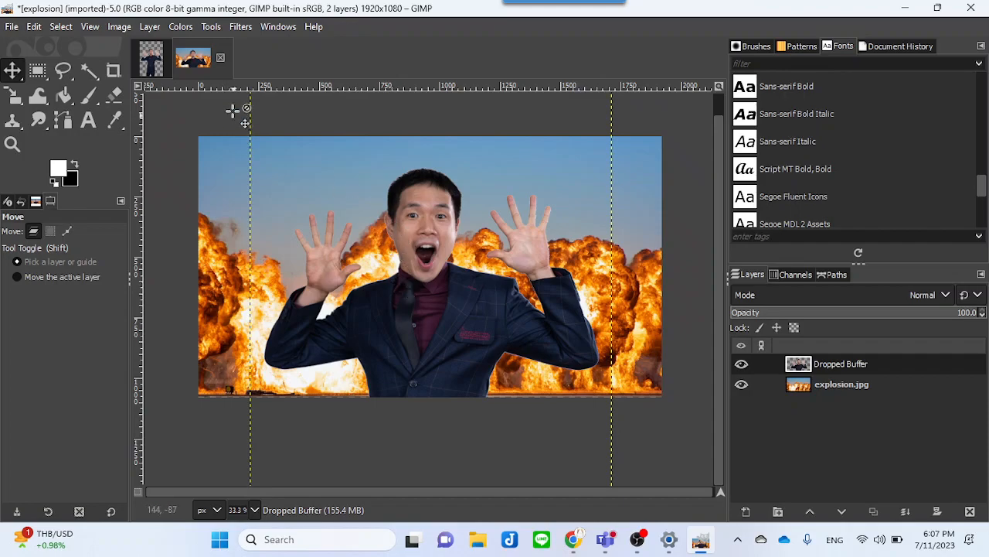
Step: Return to the nr image and delete the layer mask from its layer, then pick the Fuzzy Select tool
left_click(155, 61)
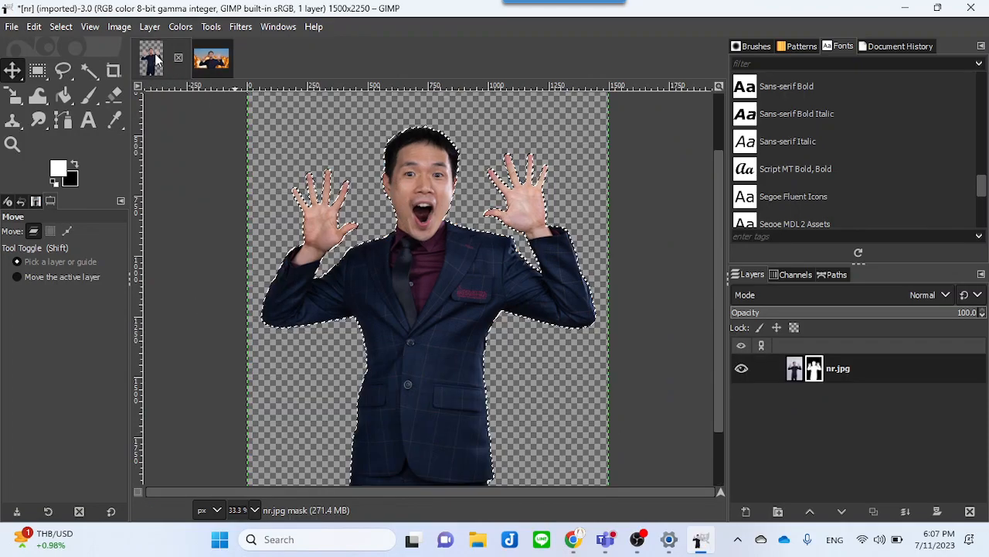
right_click(836, 369)
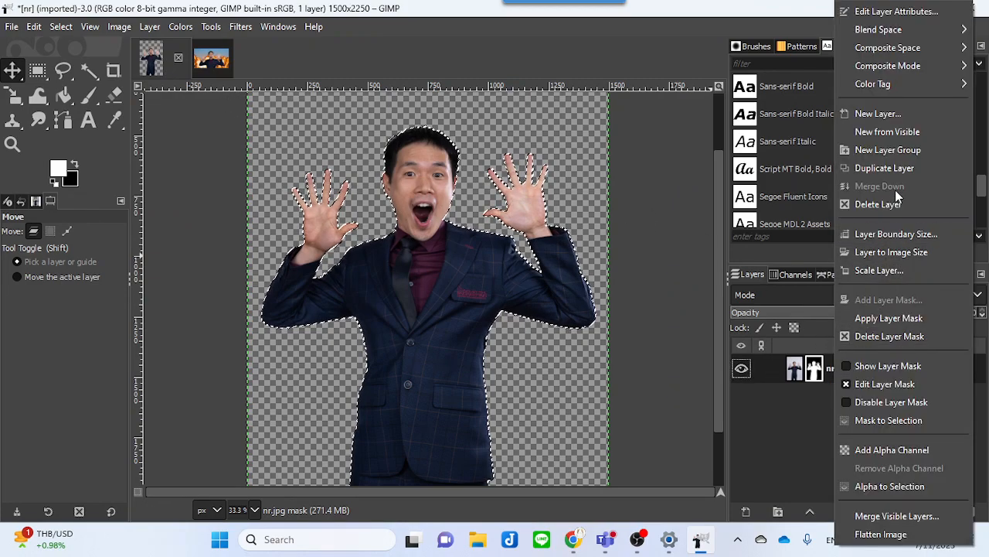
left_click(885, 335)
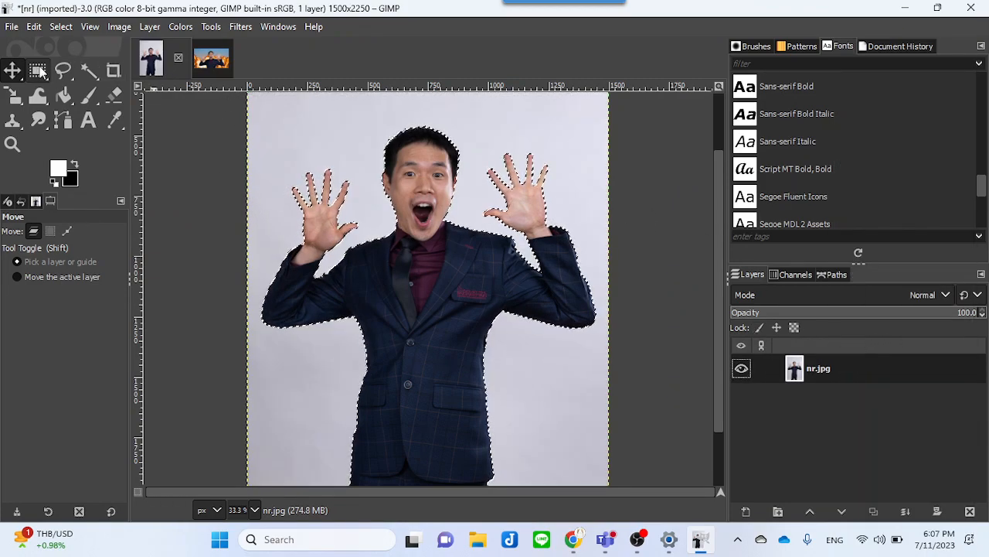
left_click(87, 71)
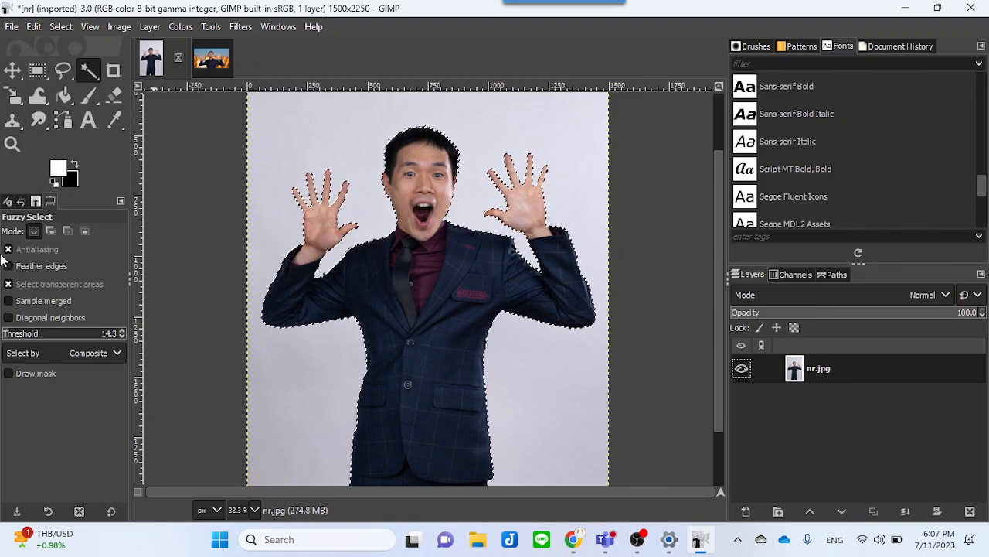
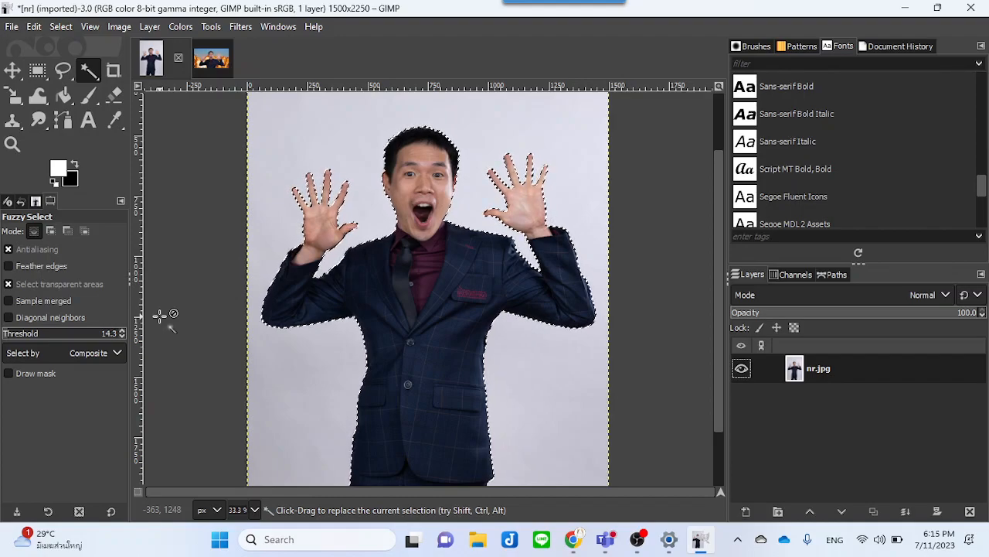
Step: In the explosion image, scale the dropped portrait layer down to 1250 × 1875 pixels
left_click(213, 64)
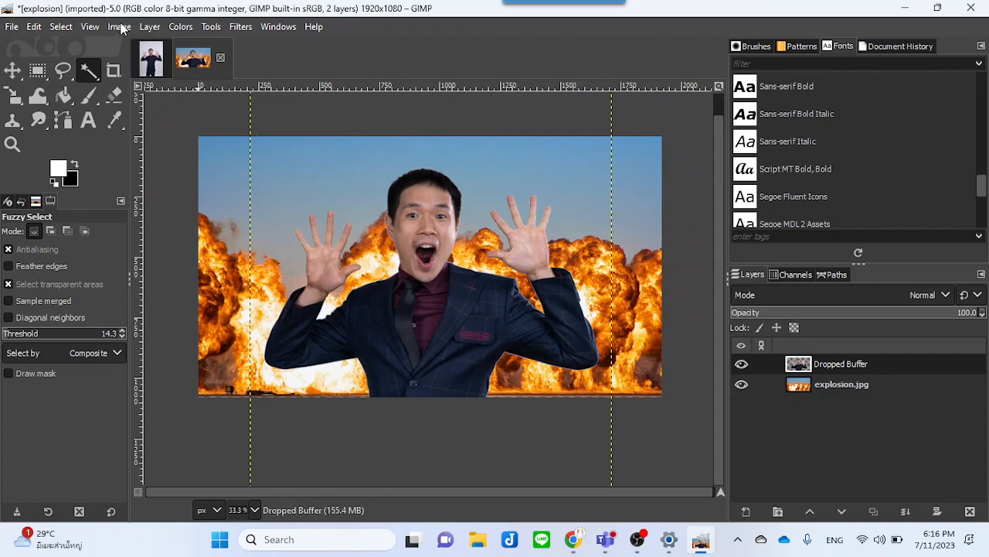
left_click(211, 29)
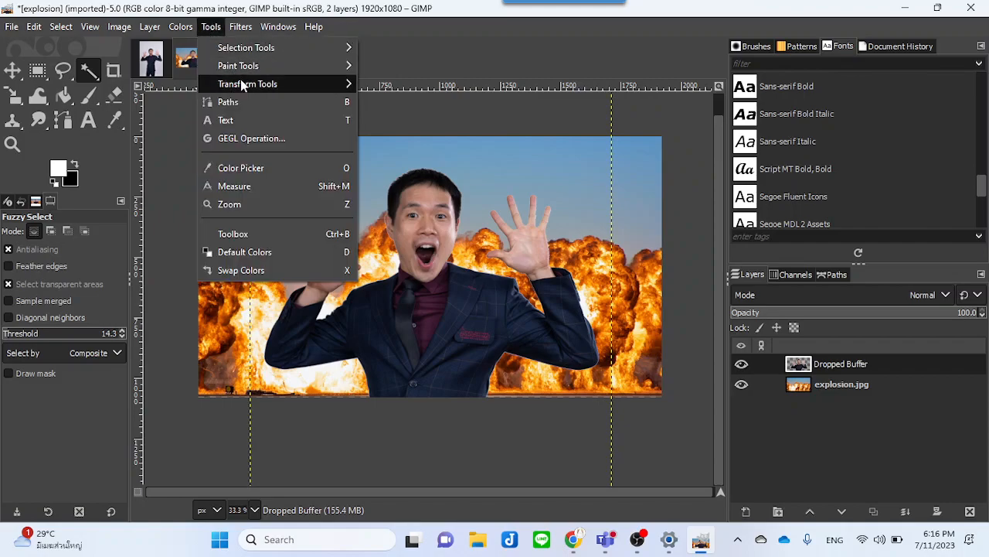
mouse_move(244, 85)
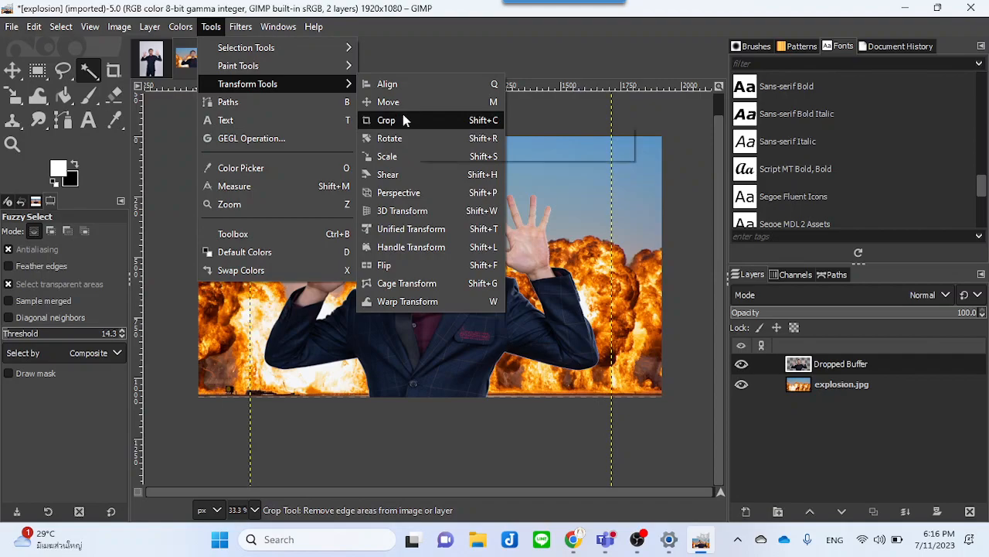
left_click(404, 156)
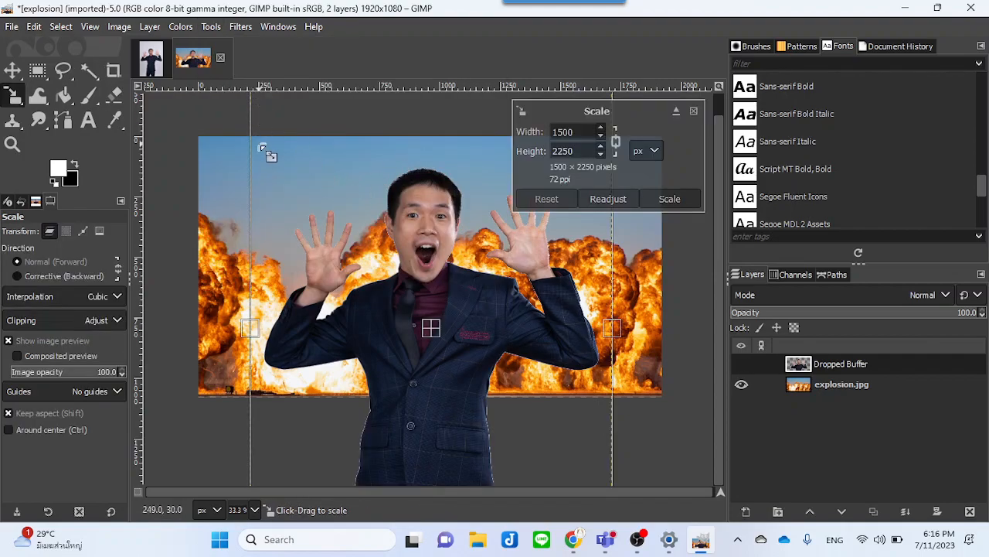
scroll(270, 155, "down", 3)
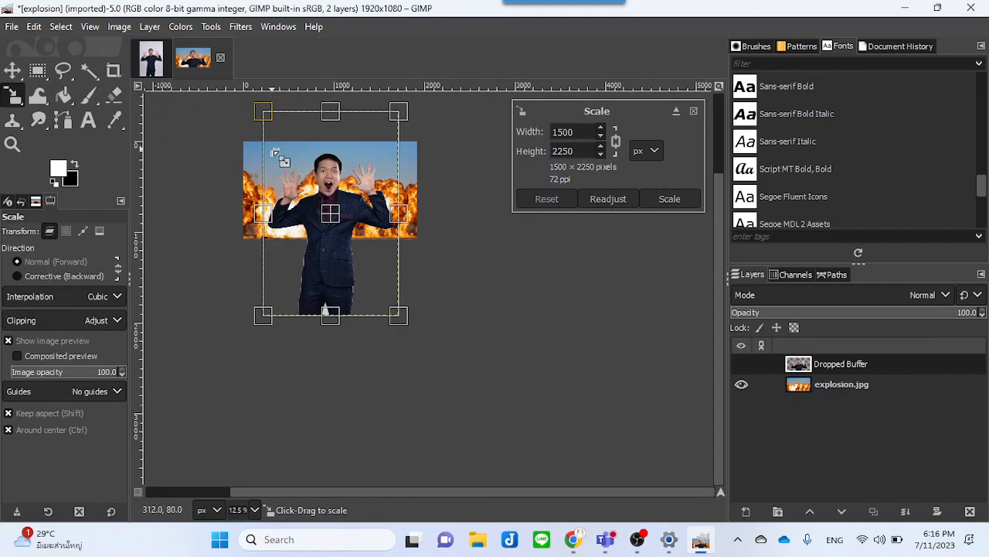
left_click_drag(263, 112, 286, 145)
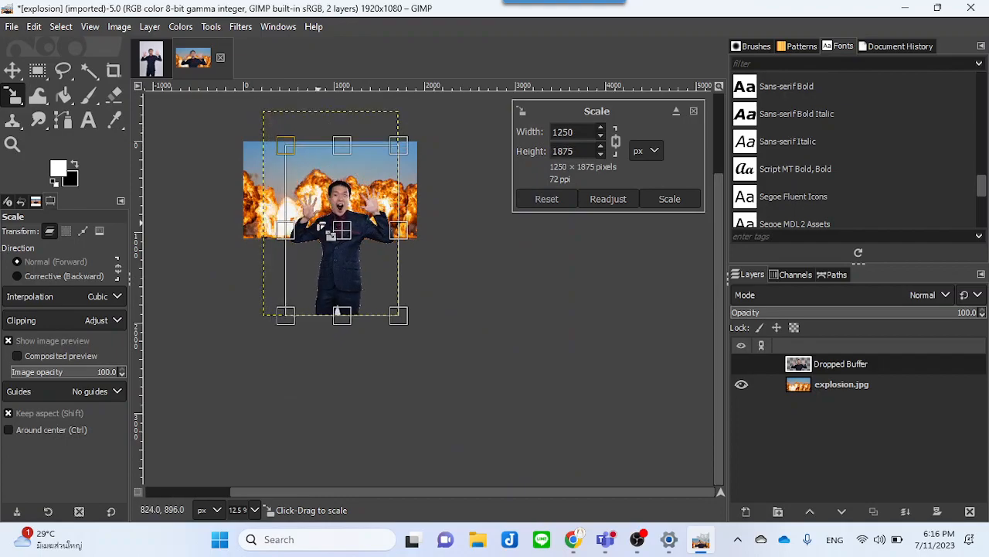
left_click_drag(348, 238, 337, 214)
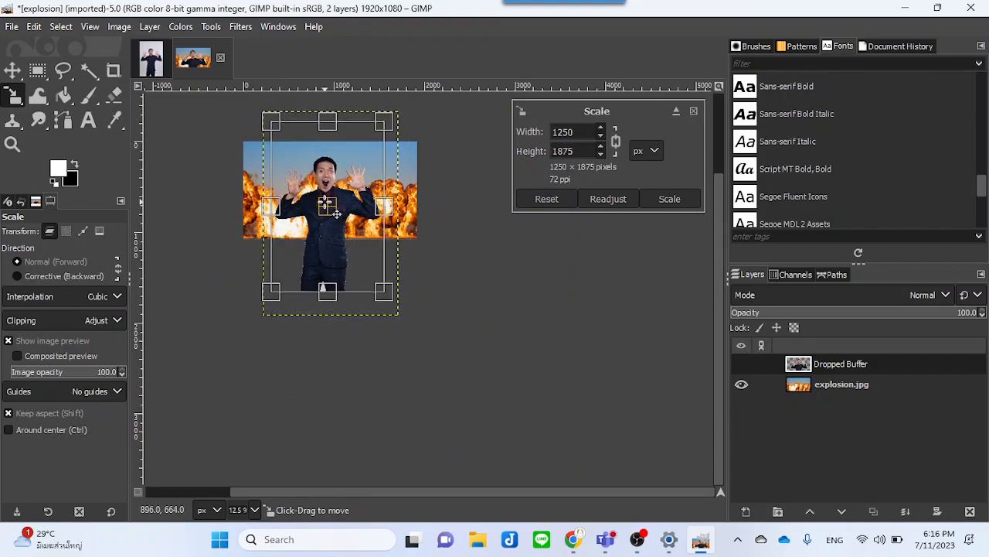
left_click(666, 198)
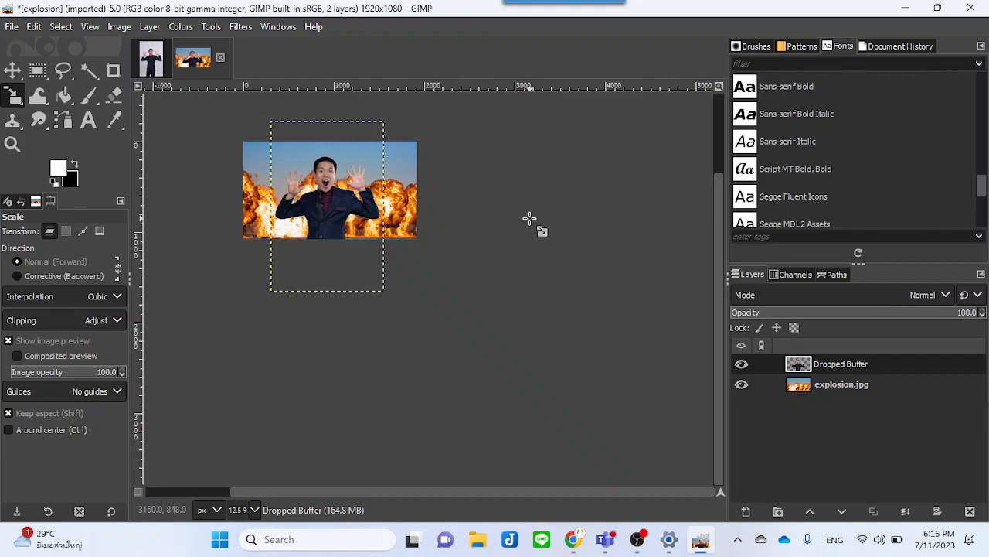
Step: Reposition the scaled portrait layer so the person stands centered at the bottom edge of the explosion scene
scroll(529, 218, "up", 3)
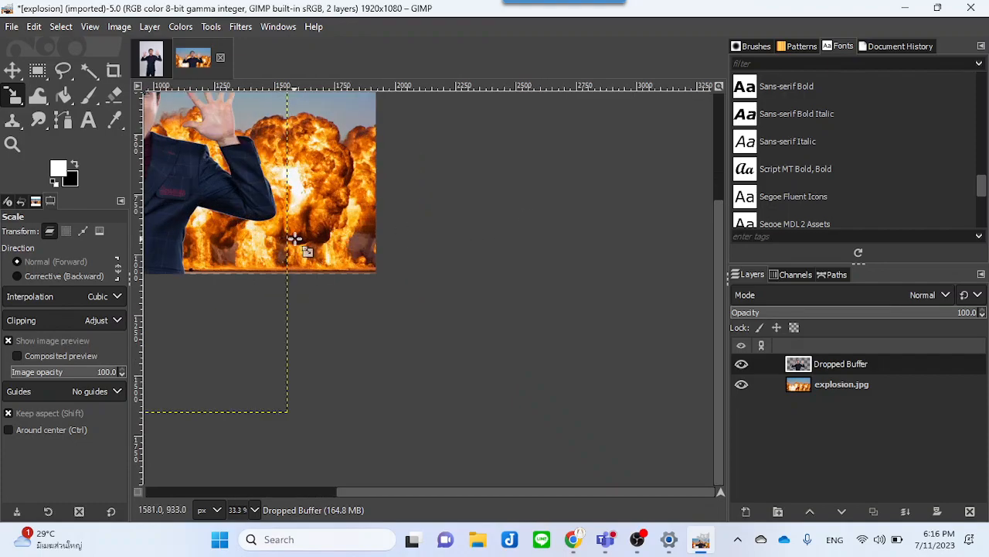
left_click(448, 259)
left_click_drag(519, 305, 431, 305)
key("m")
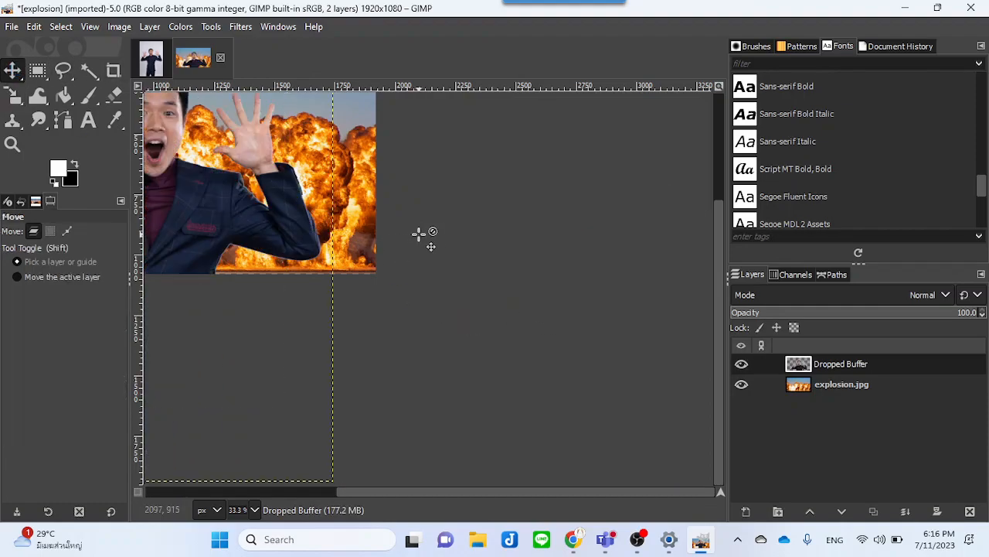
left_click_drag(474, 230, 669, 325)
left_click_drag(412, 298, 518, 319)
left_click_drag(453, 300, 427, 274)
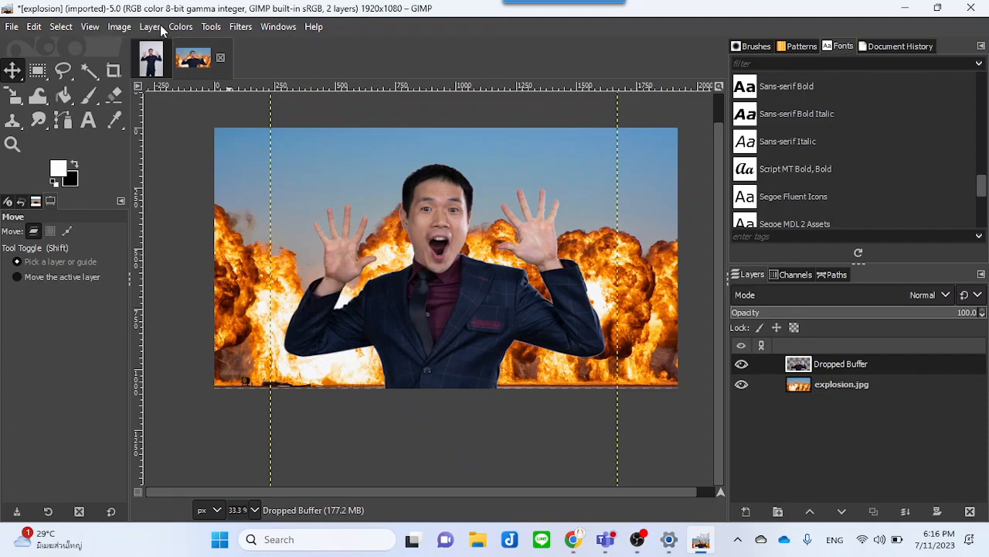
Step: Adjust the portrait layer's Levels with black input 5, gamma 0.59 and white input 220
left_click(186, 28)
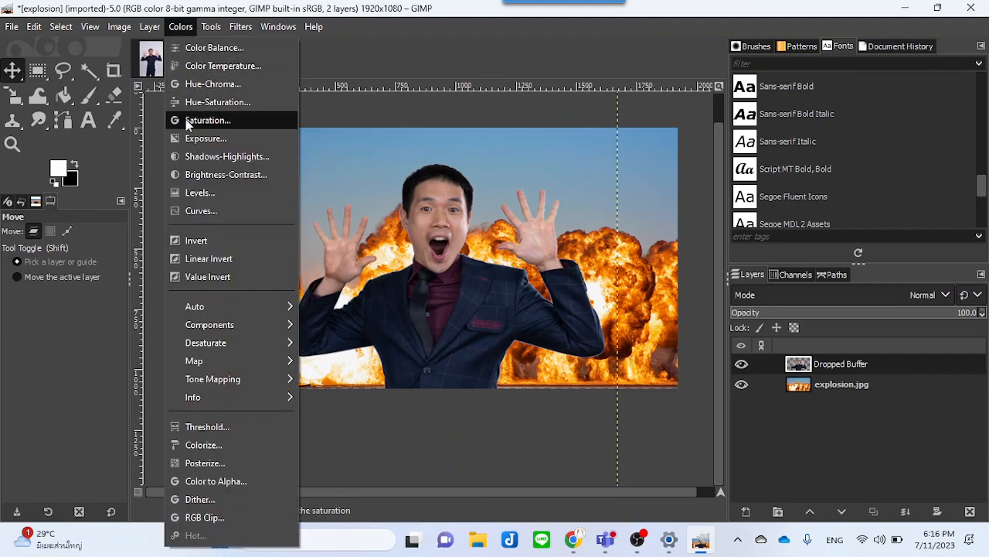
left_click(198, 193)
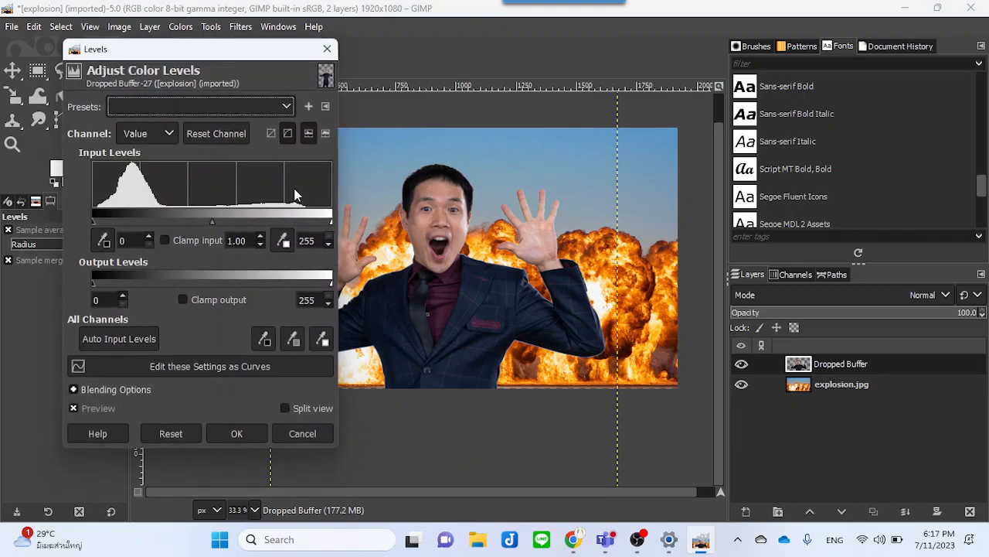
left_click_drag(221, 44, 216, 21)
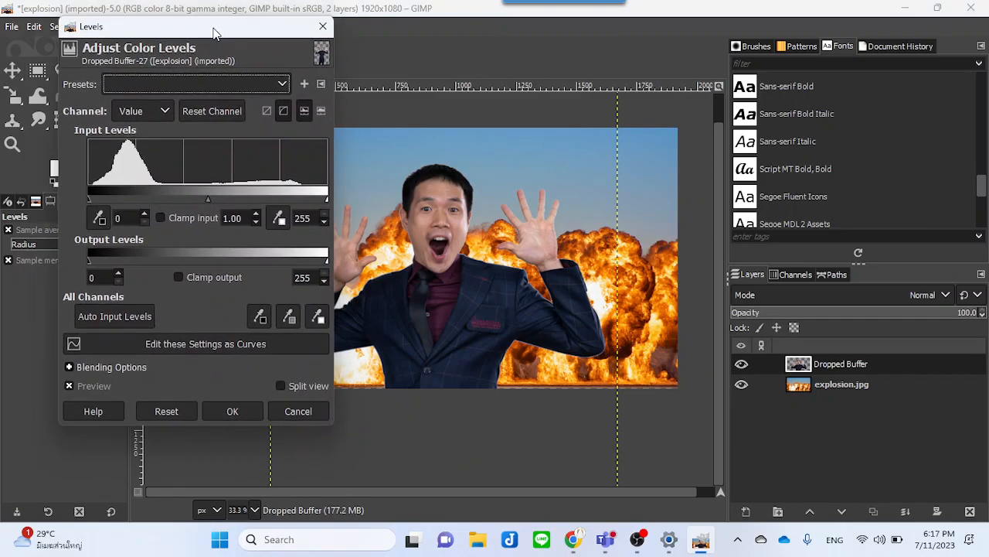
mouse_move(208, 197)
left_mouse_down()
mouse_move(191, 197)
mouse_move(218, 197)
left_mouse_up()
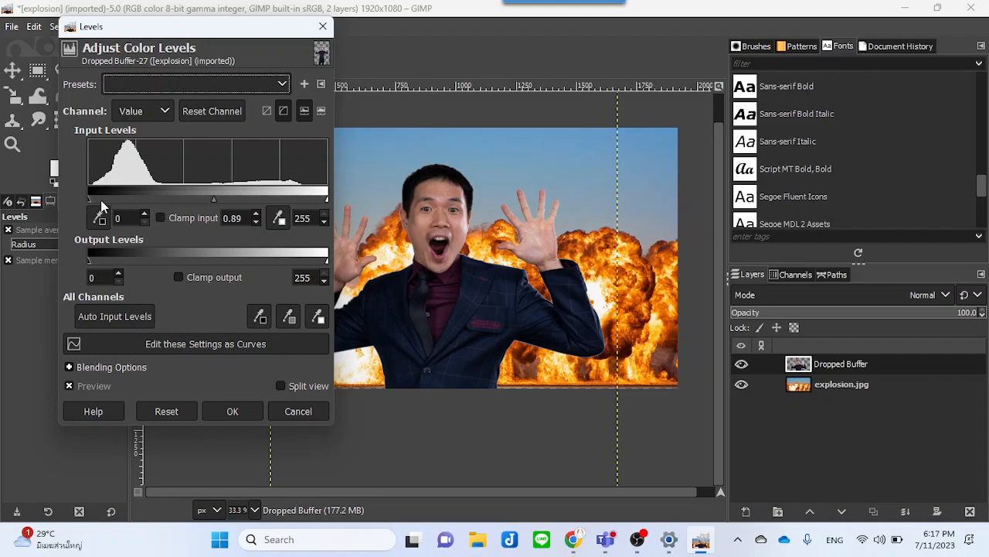
mouse_move(90, 200)
left_mouse_down()
mouse_move(107, 200)
mouse_move(93, 200)
left_mouse_up()
mouse_move(328, 200)
left_mouse_down()
mouse_move(285, 205)
mouse_move(300, 206)
left_mouse_up()
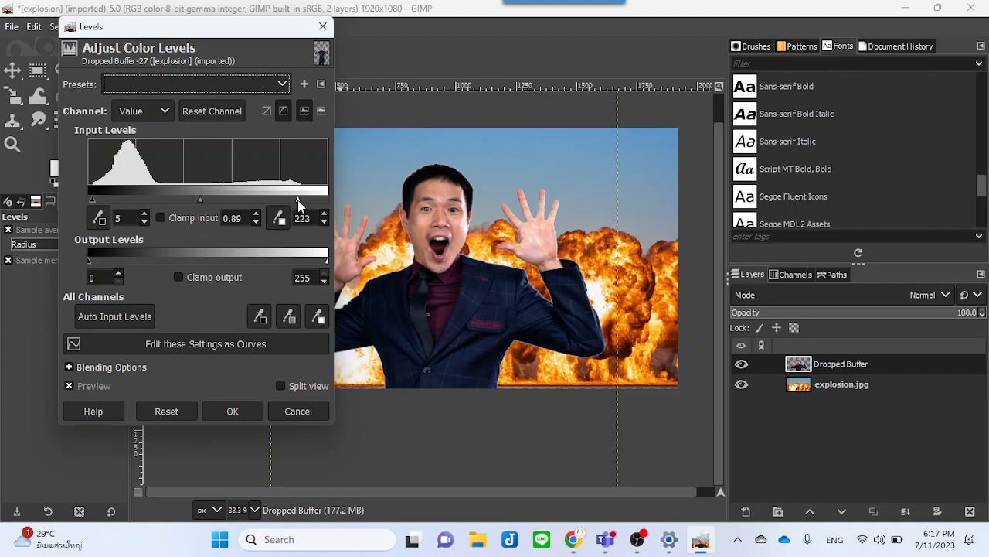
left_click_drag(245, 33, 810, 56)
left_click_drag(861, 216, 860, 217)
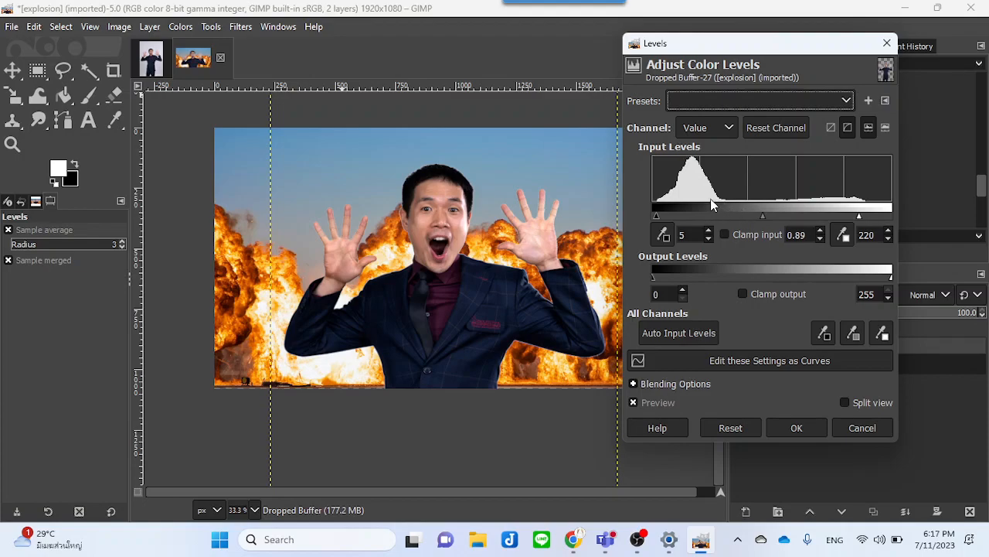
left_click_drag(764, 217, 787, 222)
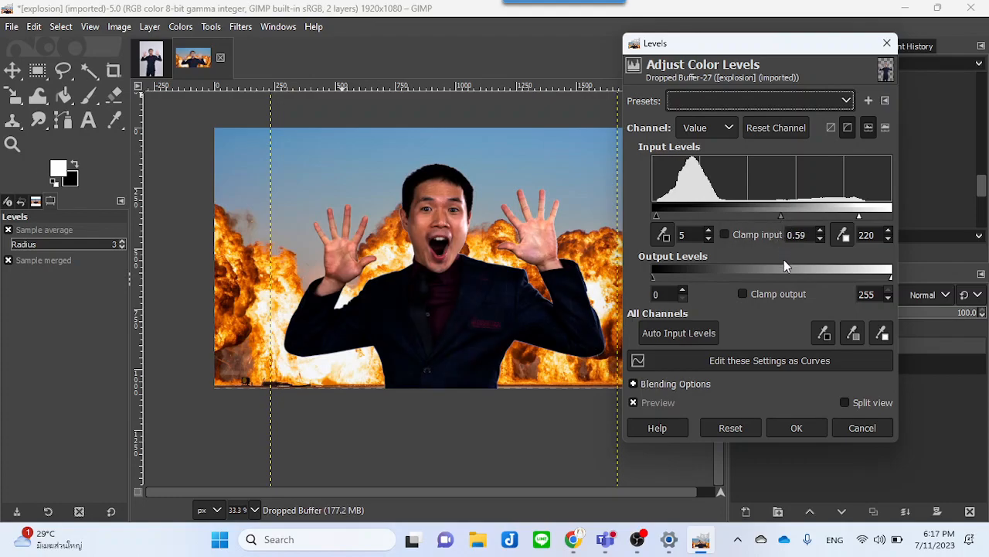
left_click(794, 426)
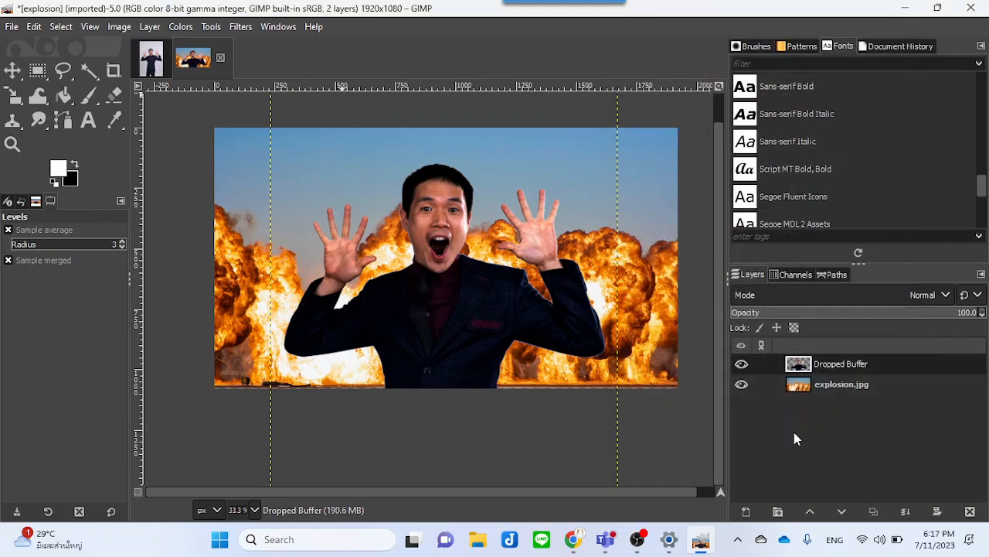
Step: Apply Color Balance to the portrait's midtones: Cyan-Red 6.8, Magenta-Green 4.2, Yellow-Blue -16.1
left_click(183, 26)
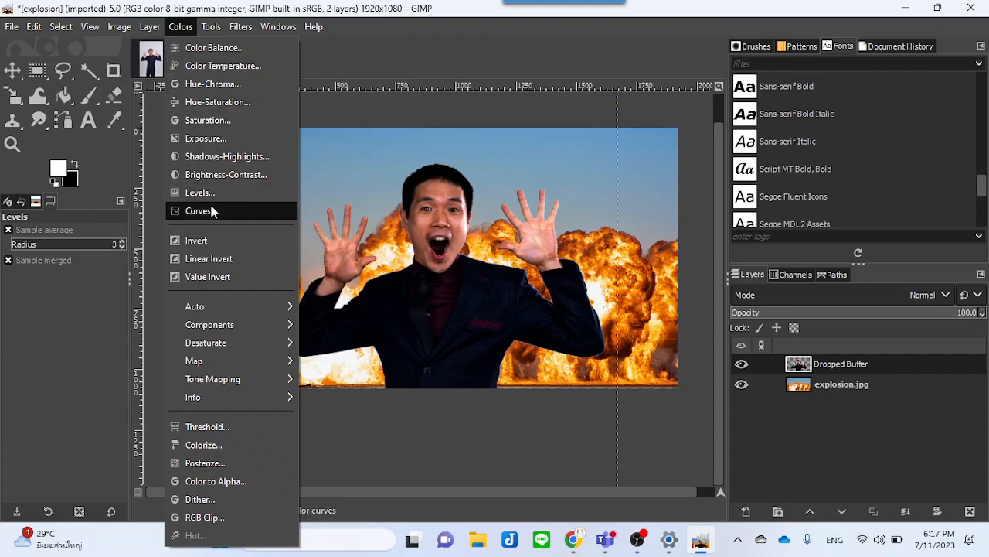
left_click(224, 53)
left_click_drag(201, 60, 795, 64)
left_click(765, 205)
mouse_move(765, 206)
left_mouse_down()
mouse_move(744, 201)
mouse_move(779, 204)
left_mouse_up()
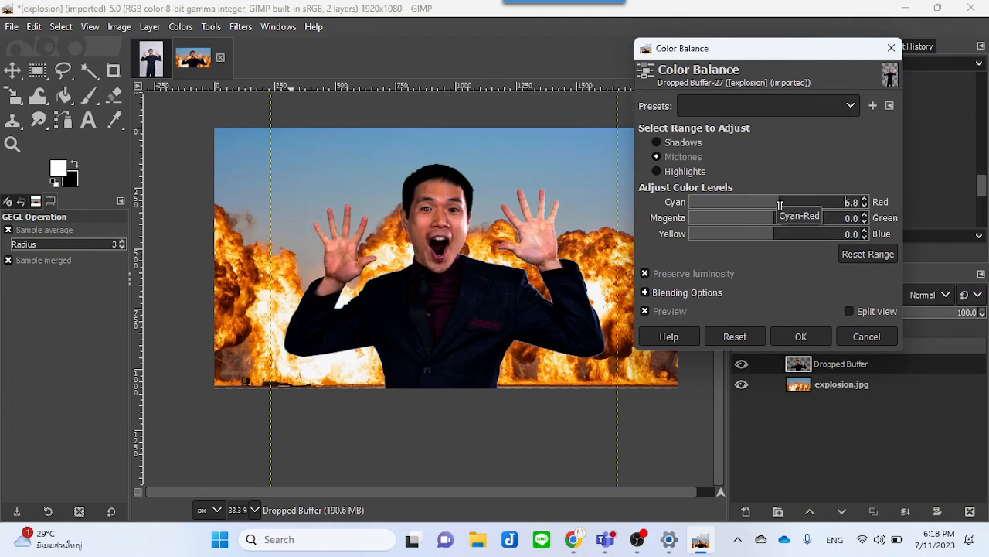
left_click(777, 223)
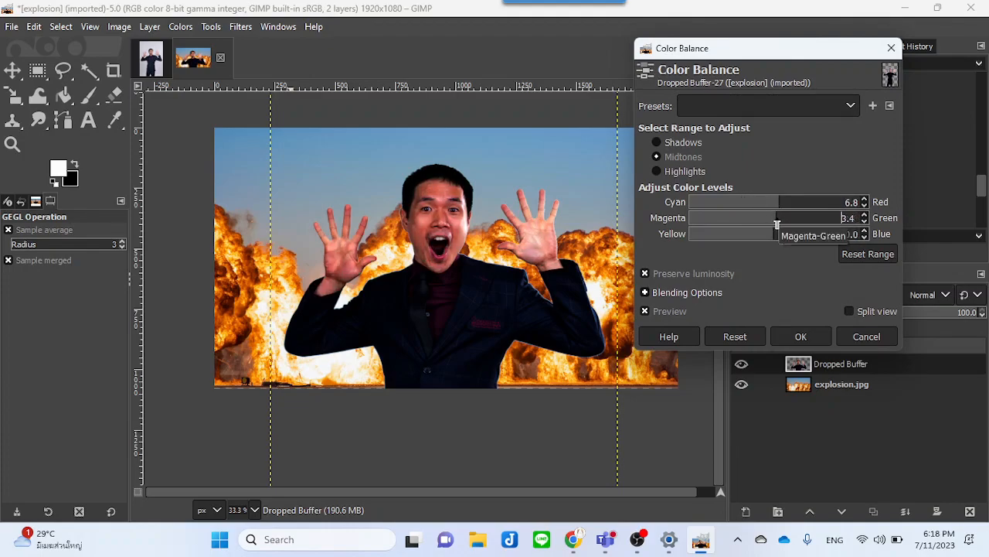
left_click(772, 235)
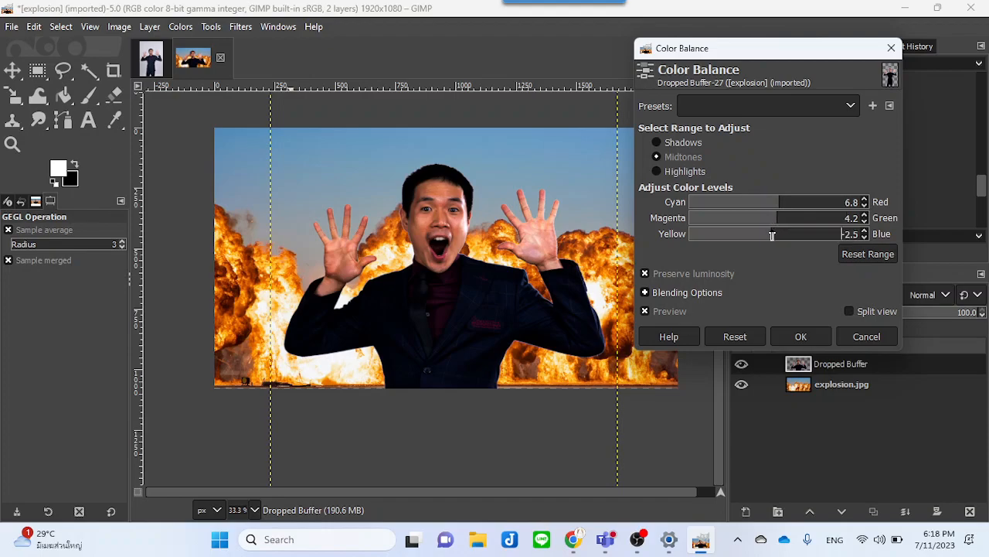
left_click_drag(770, 237, 762, 241)
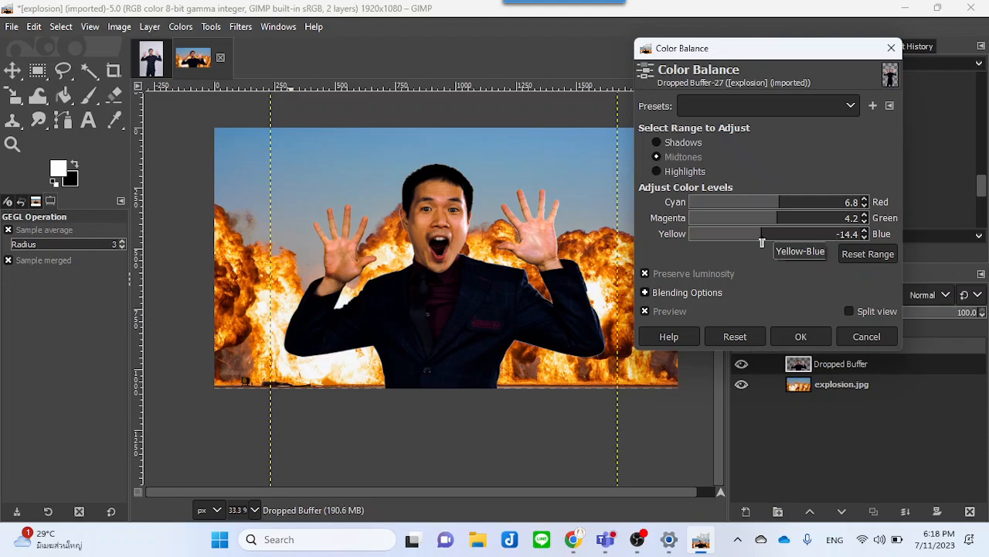
left_click_drag(762, 242, 761, 242)
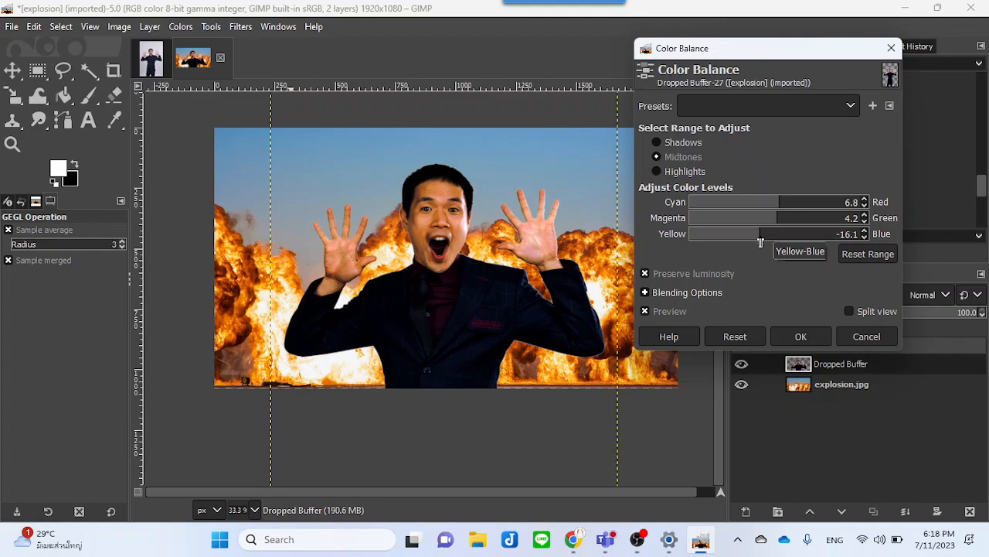
left_click(804, 337)
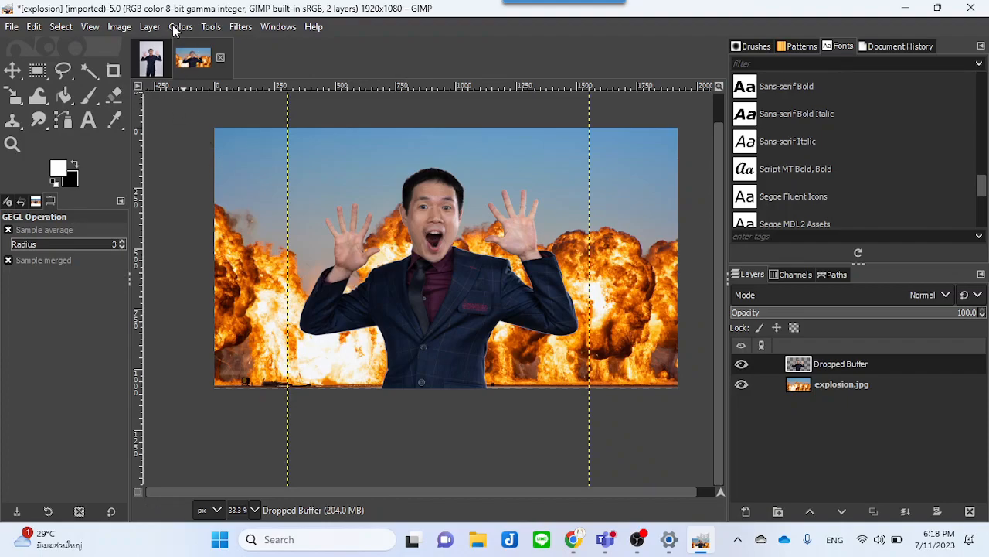
Step: Apply another Levels adjustment to the portrait with white input 205 and gamma 0.70
left_click(179, 26)
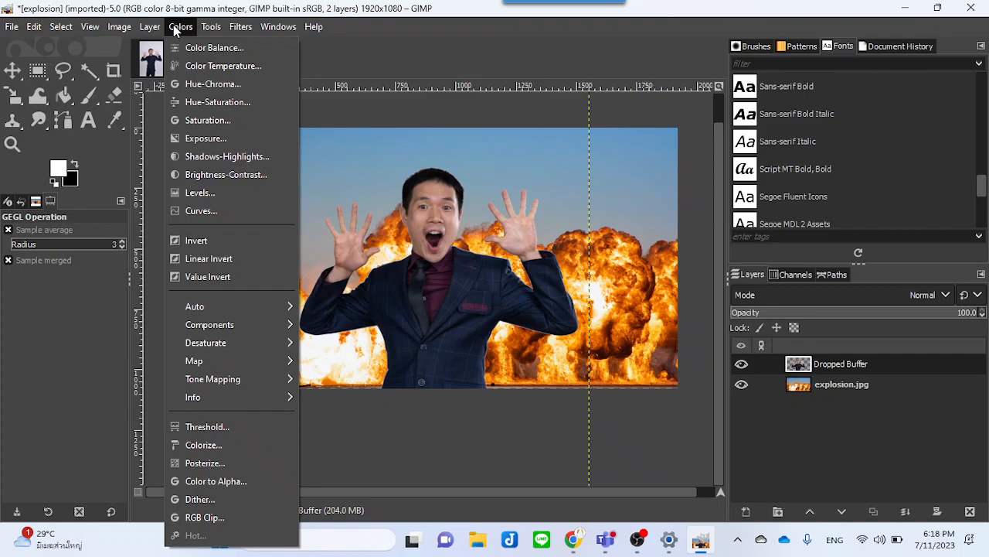
left_click(200, 193)
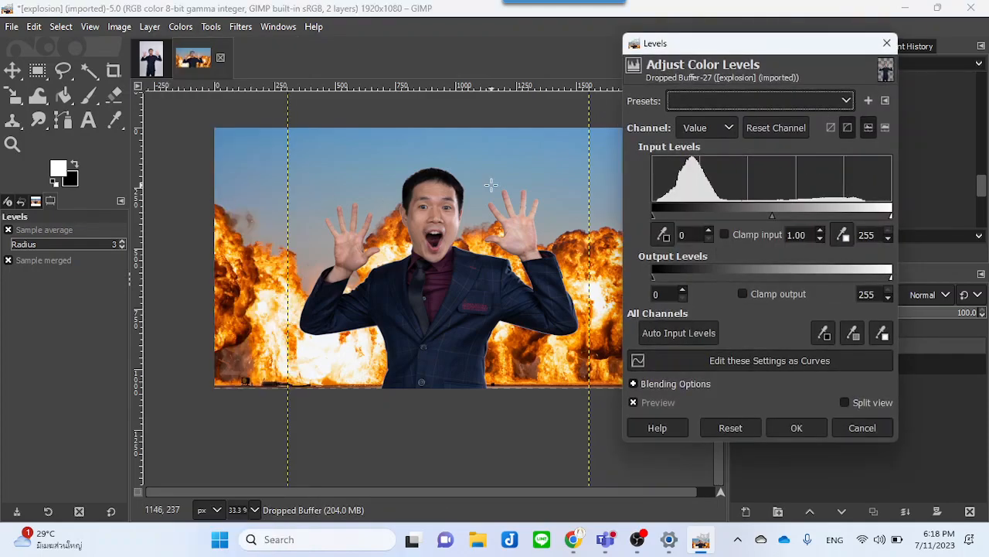
left_click_drag(891, 220, 845, 222)
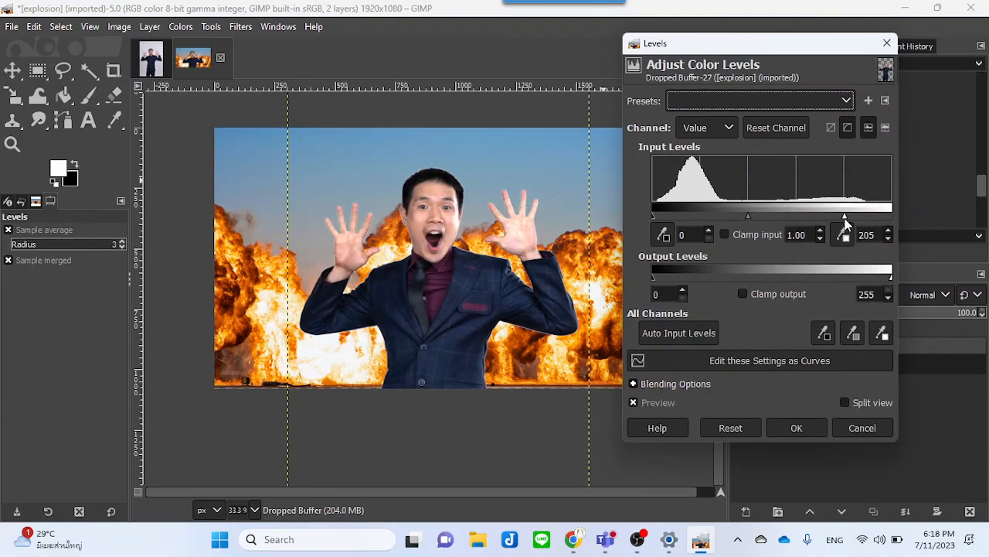
left_click_drag(748, 216, 764, 217)
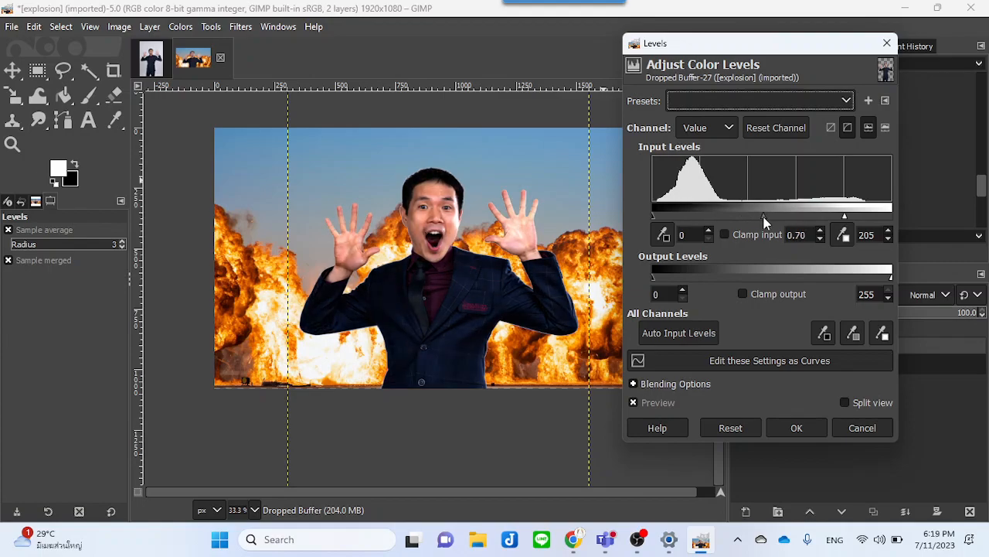
left_click(792, 428)
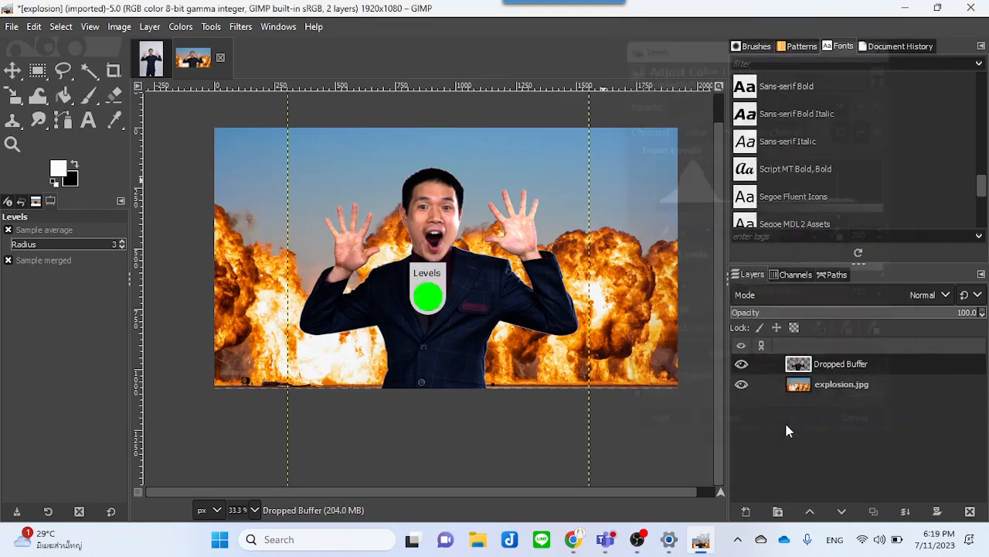
Step: Apply a second Color Balance to the portrait's midtones, setting Yellow-Blue to -27.1
left_click(180, 27)
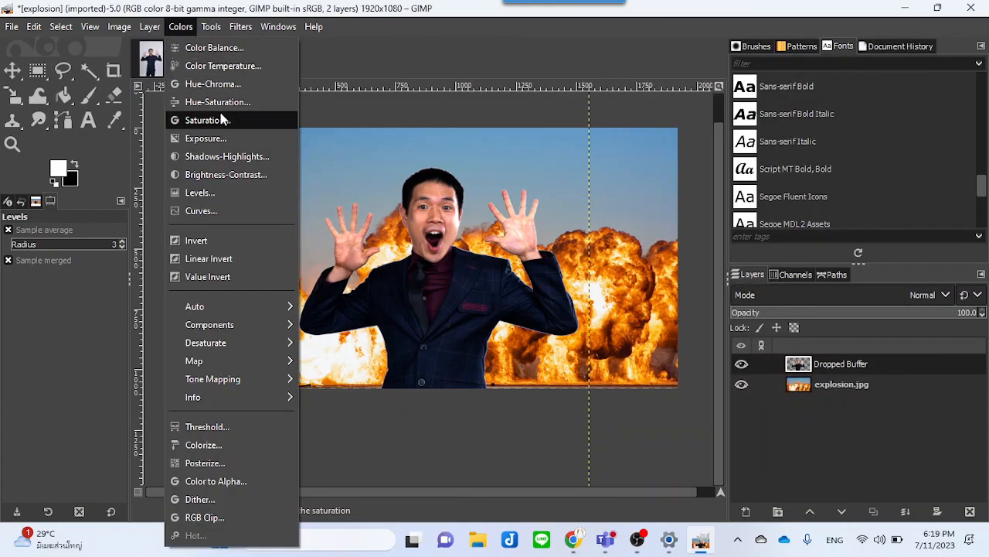
left_click(226, 52)
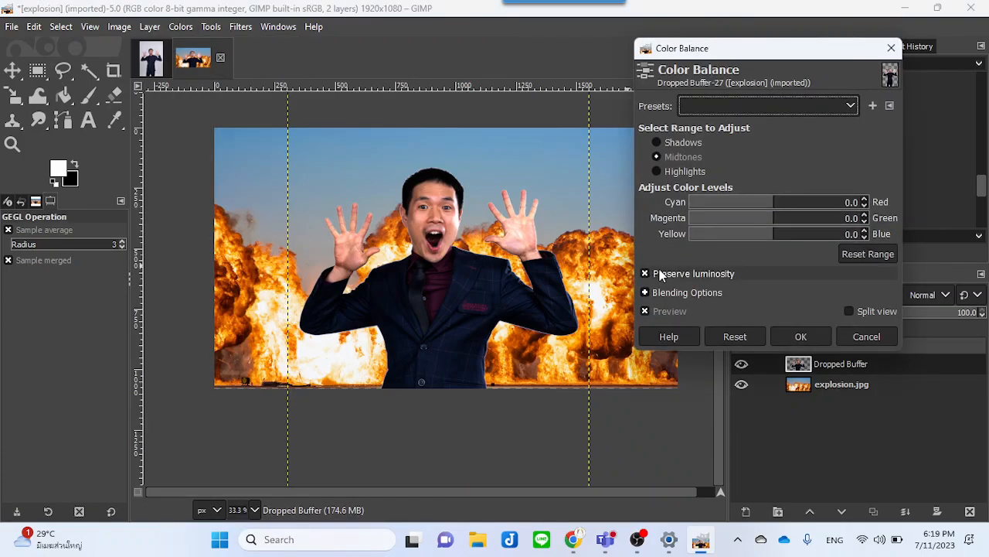
left_click_drag(770, 234, 751, 240)
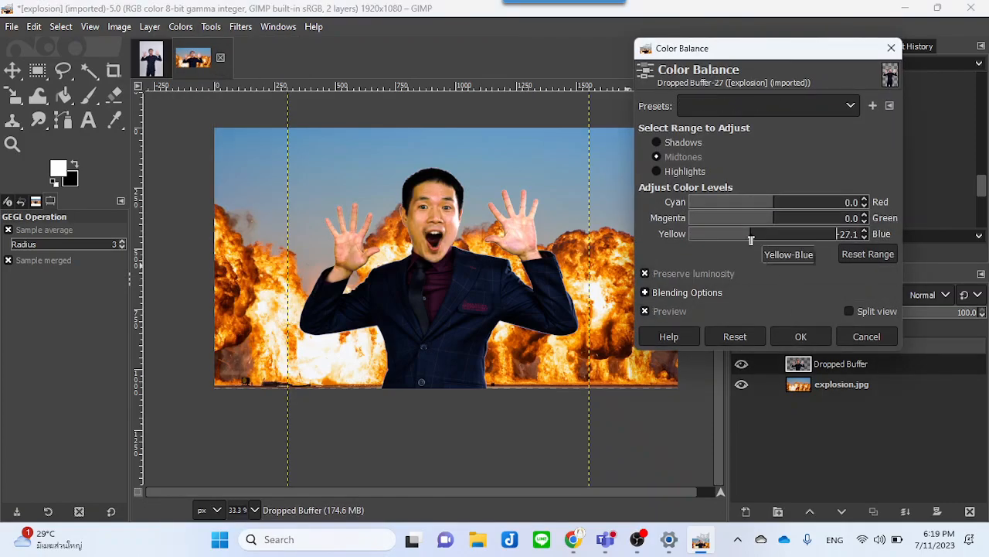
left_click(817, 336)
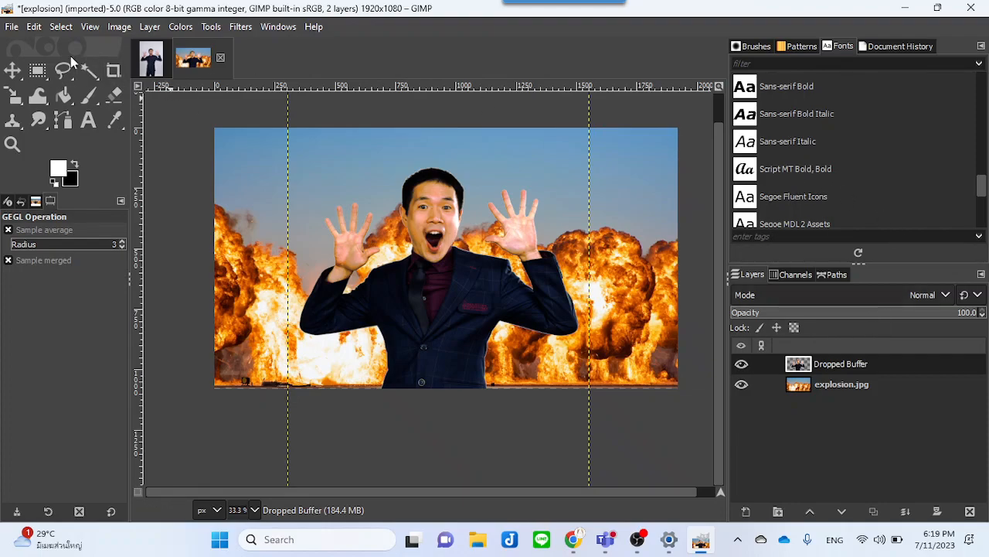
Step: Open flare.jpg, convert it to the built-in sRGB profile, and drop it into the explosion composition as a new layer
left_click(11, 27)
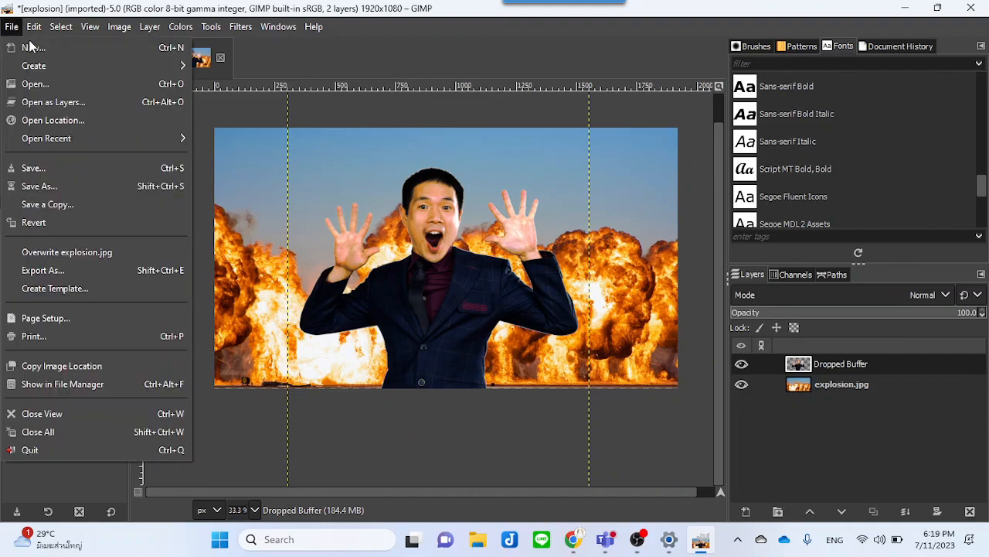
left_click(43, 85)
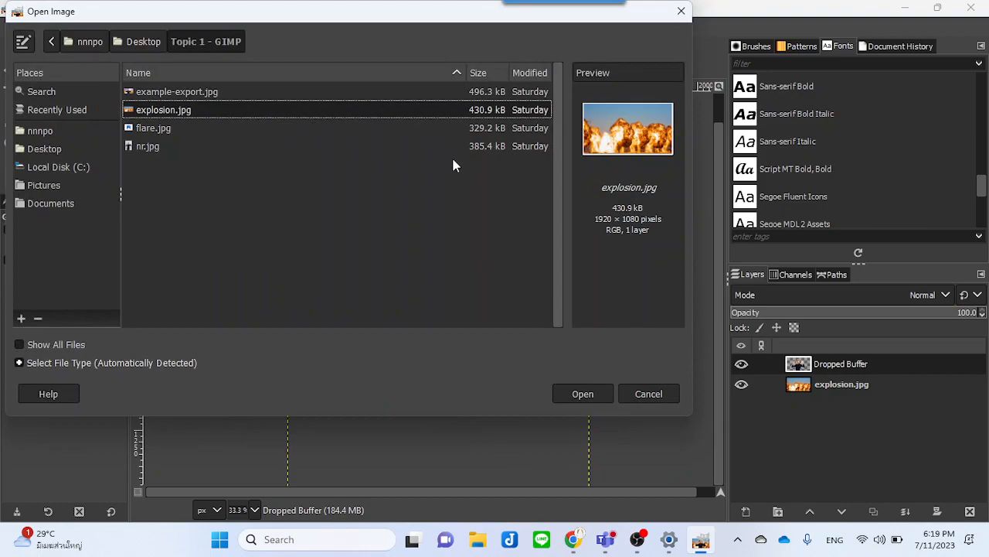
left_click(159, 127)
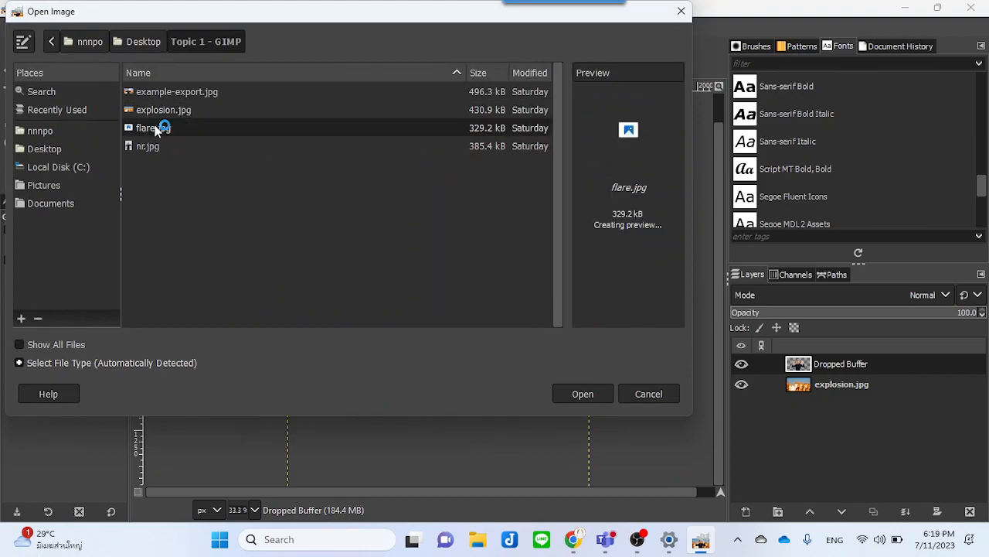
left_click(590, 394)
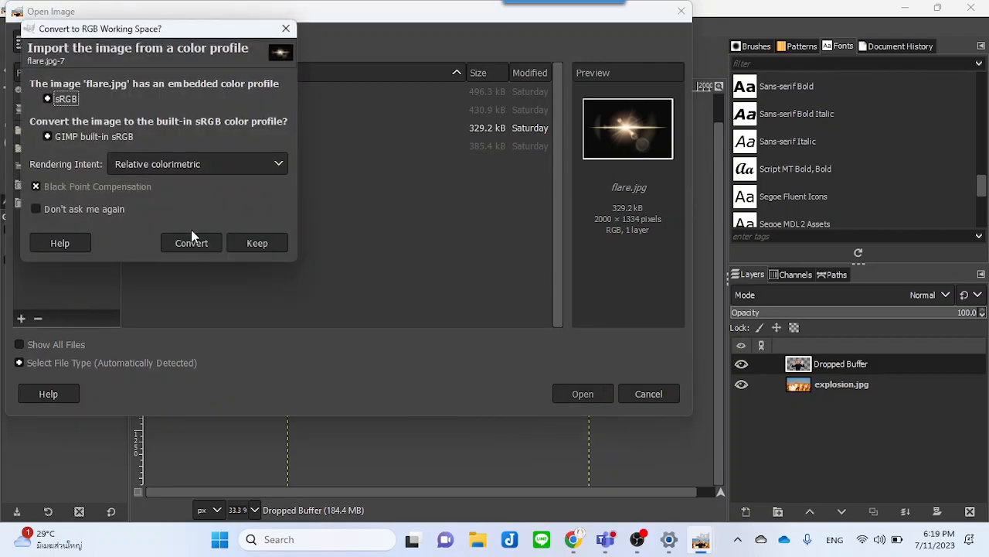
left_click(191, 245)
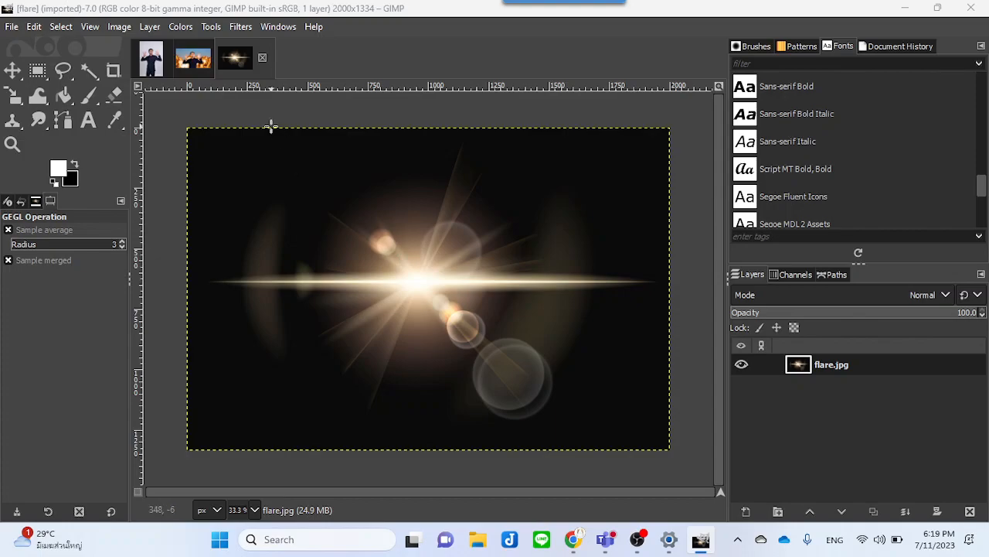
left_click_drag(239, 58, 323, 198)
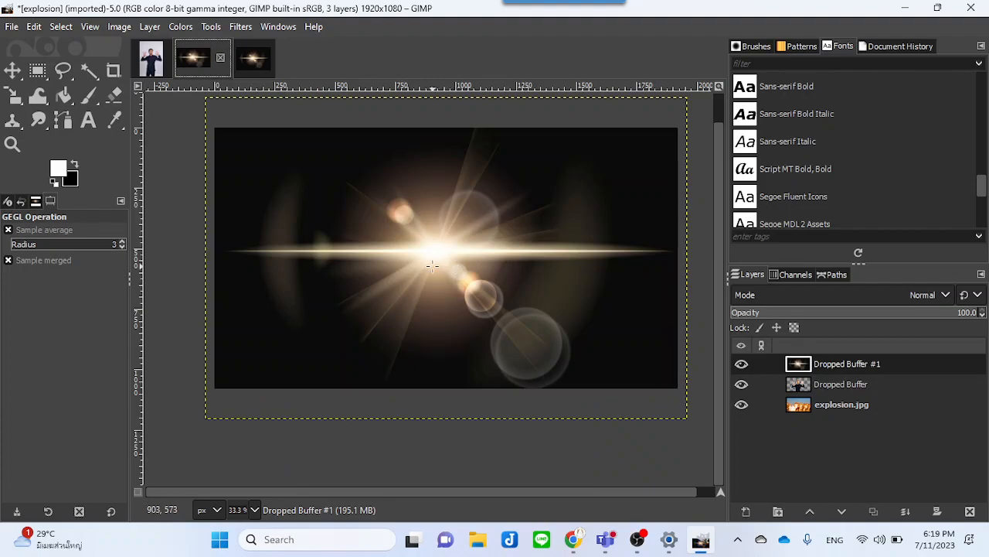
Step: Set the flare layer's mode to Screen in its layer attributes
double_click(905, 363)
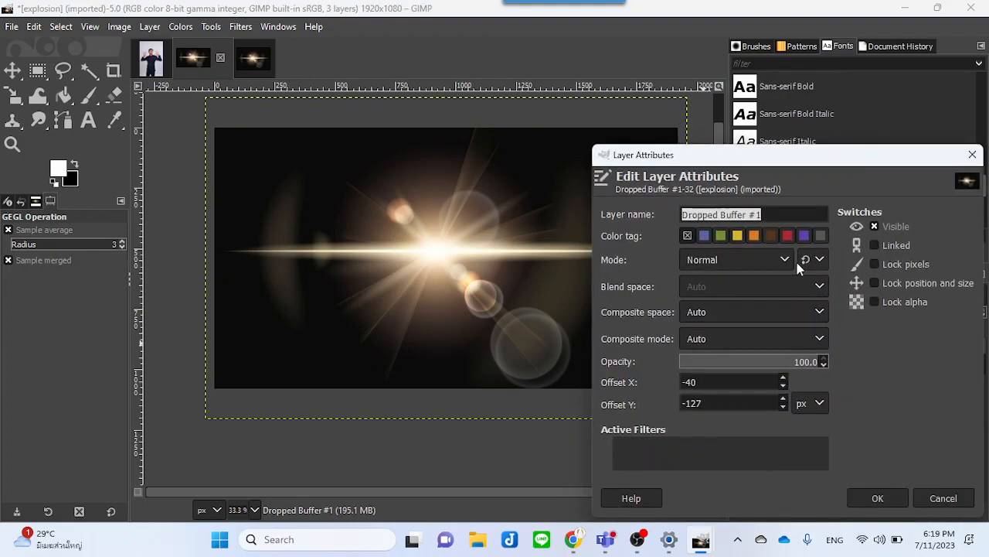
left_click_drag(769, 160, 715, 111)
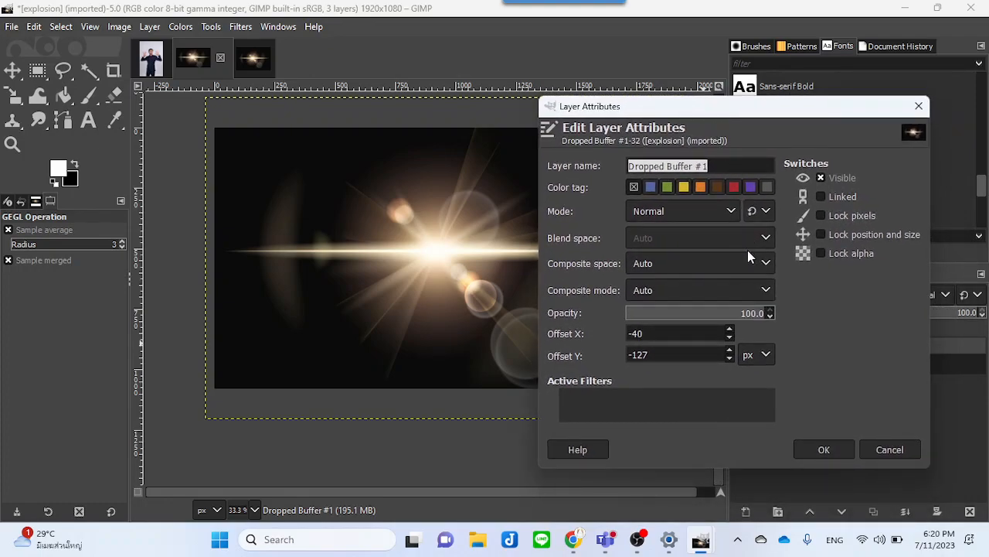
left_click(730, 212)
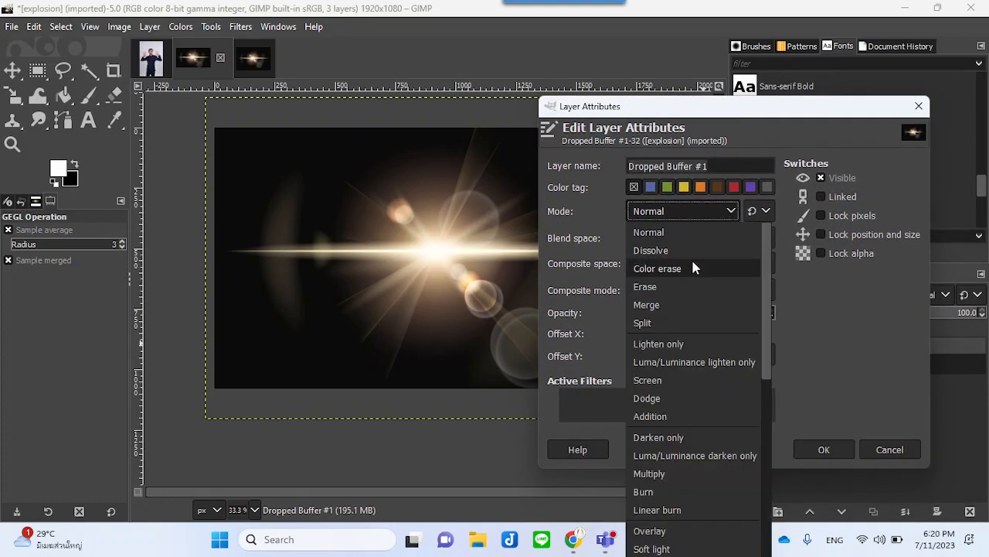
left_click(666, 375)
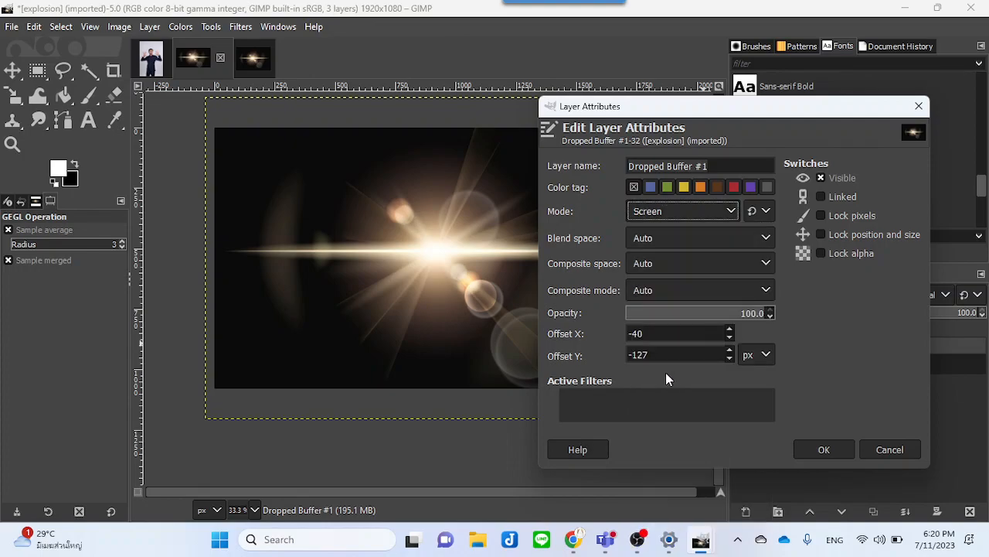
left_click(824, 452)
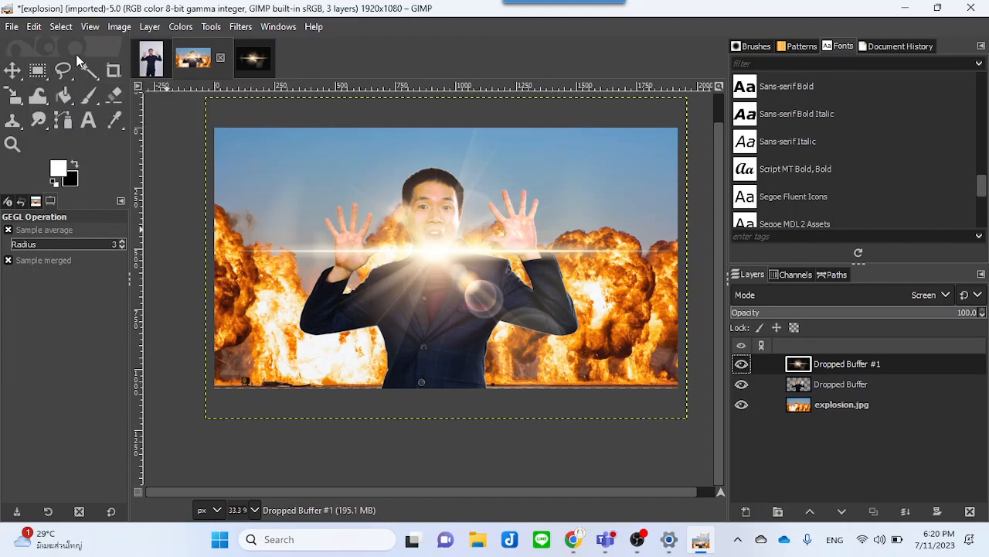
Step: Move the flare layer up and left so the light burst sits in the upper-left sky
left_click(15, 72)
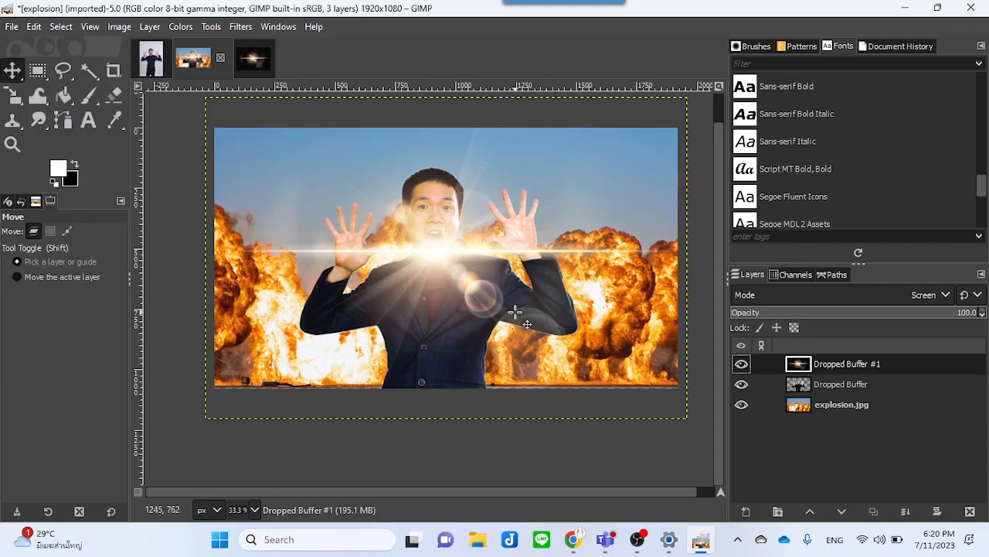
left_click_drag(458, 259, 344, 177)
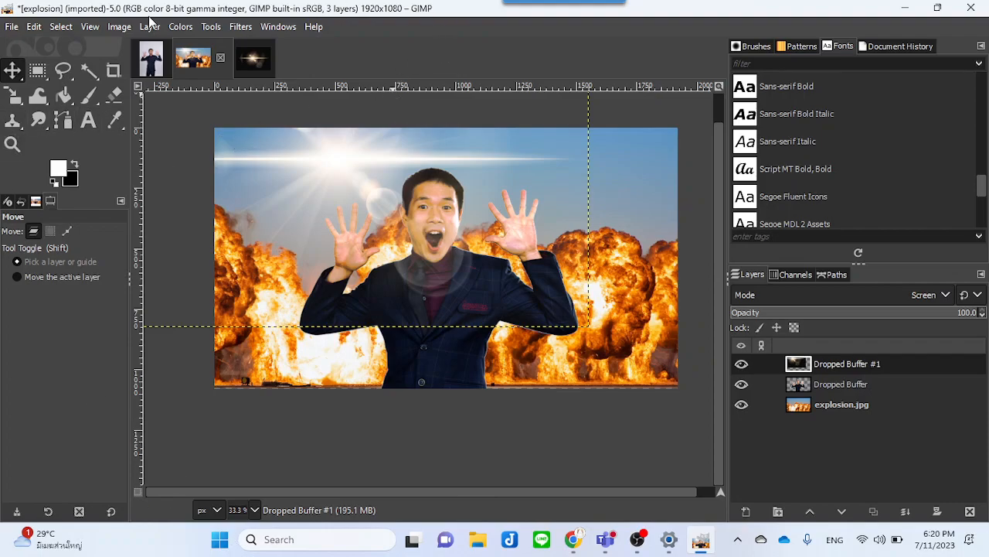
Step: Shift the flare layer's master hue to -65.9 with Hue-Saturation
left_click(184, 27)
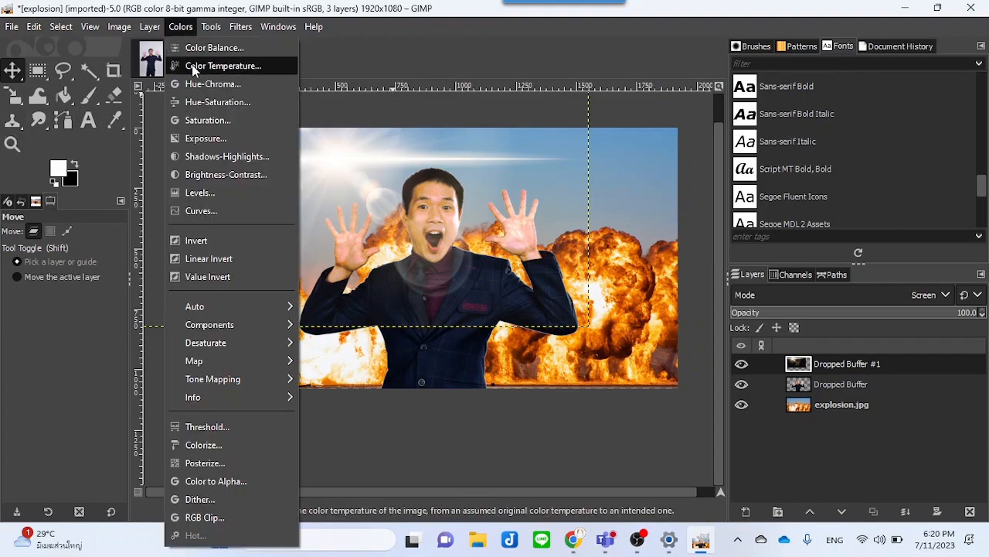
left_click(195, 103)
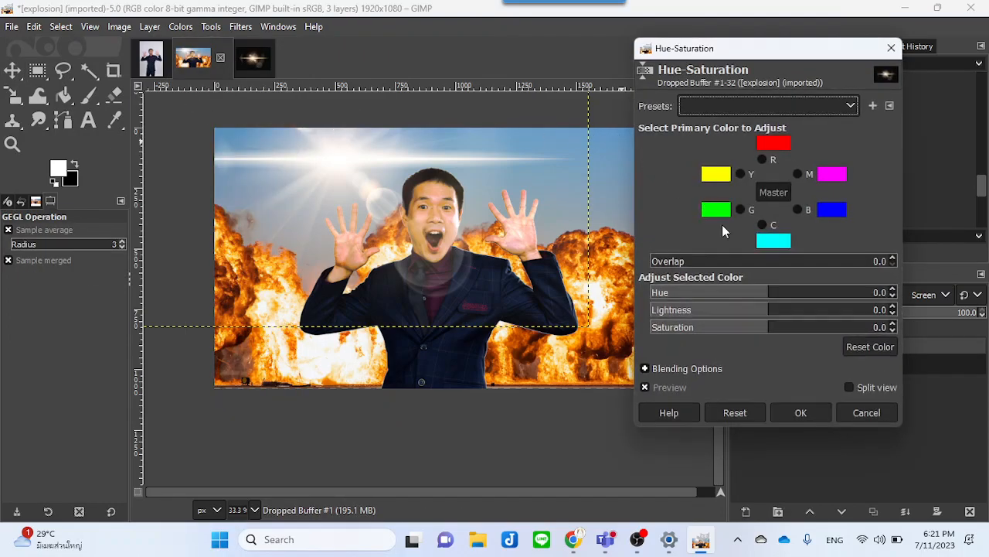
left_click_drag(768, 292, 726, 292)
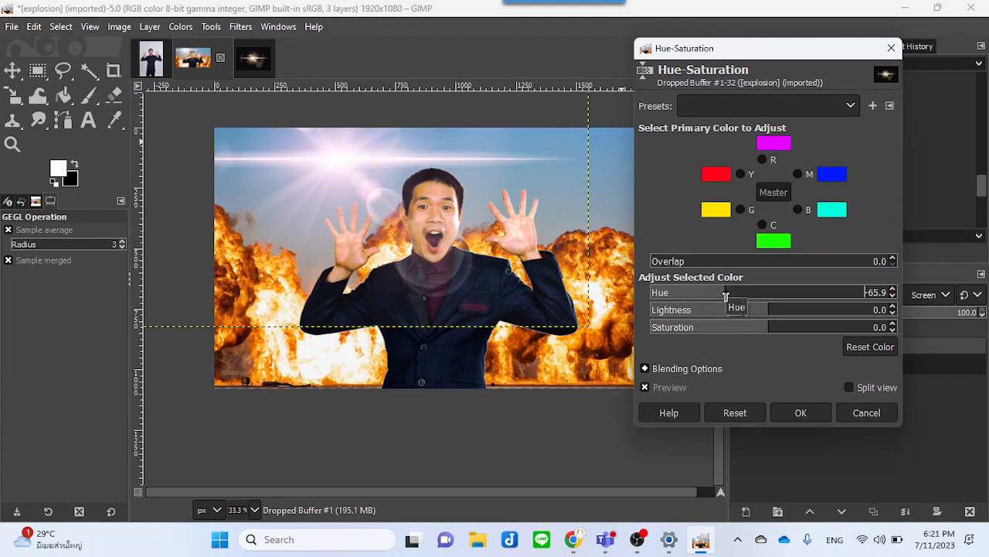
left_click(800, 413)
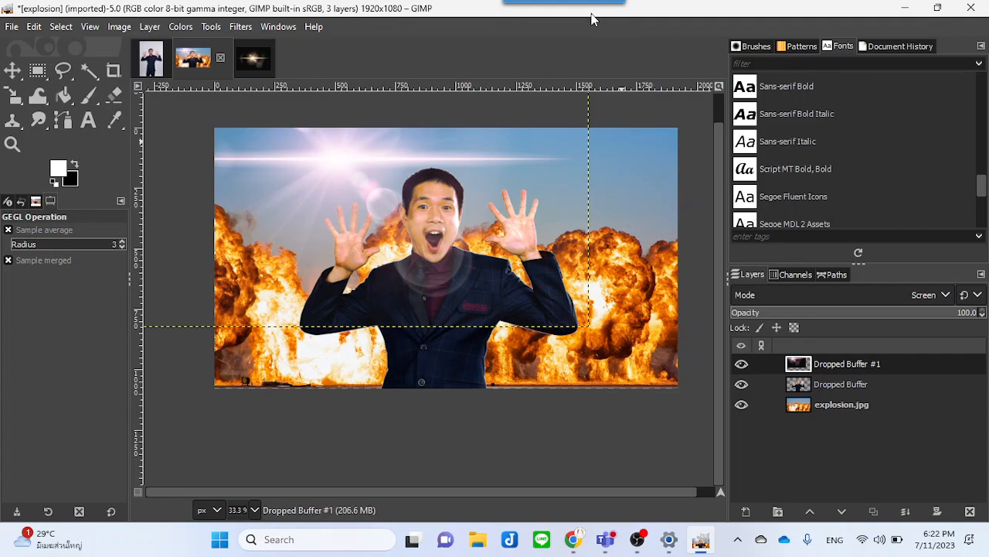
Step: Start exporting the image and choose JPEG image as the file type
left_click(11, 28)
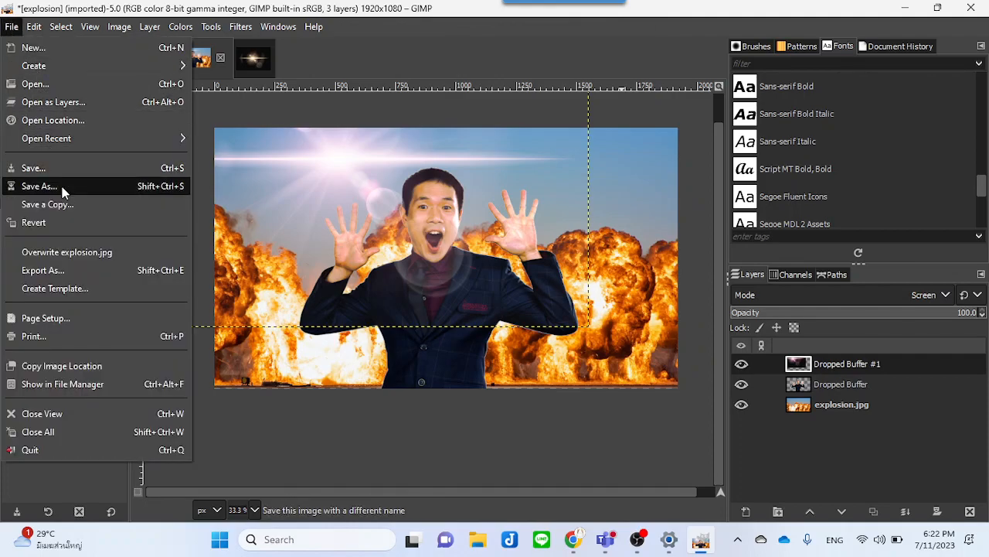
left_click(81, 270)
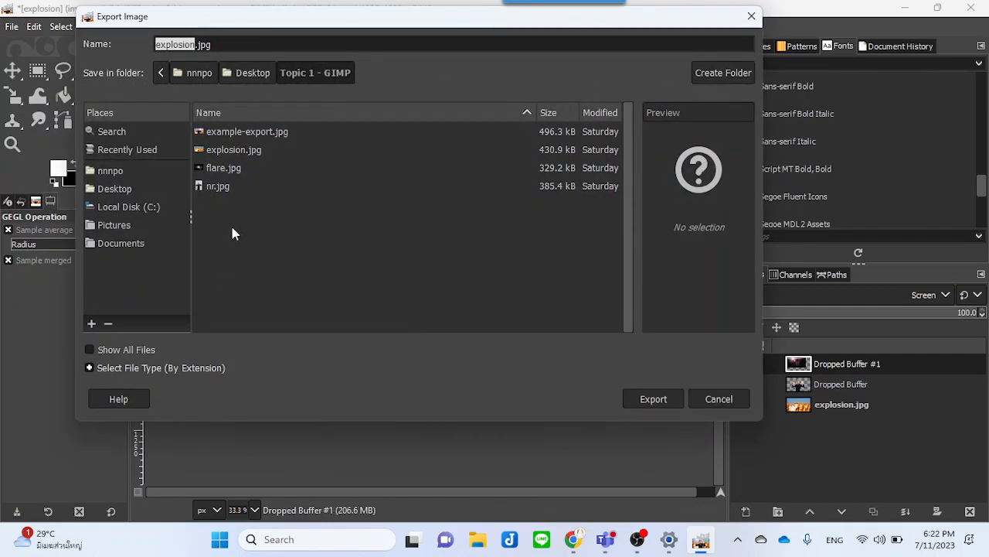
left_click(157, 368)
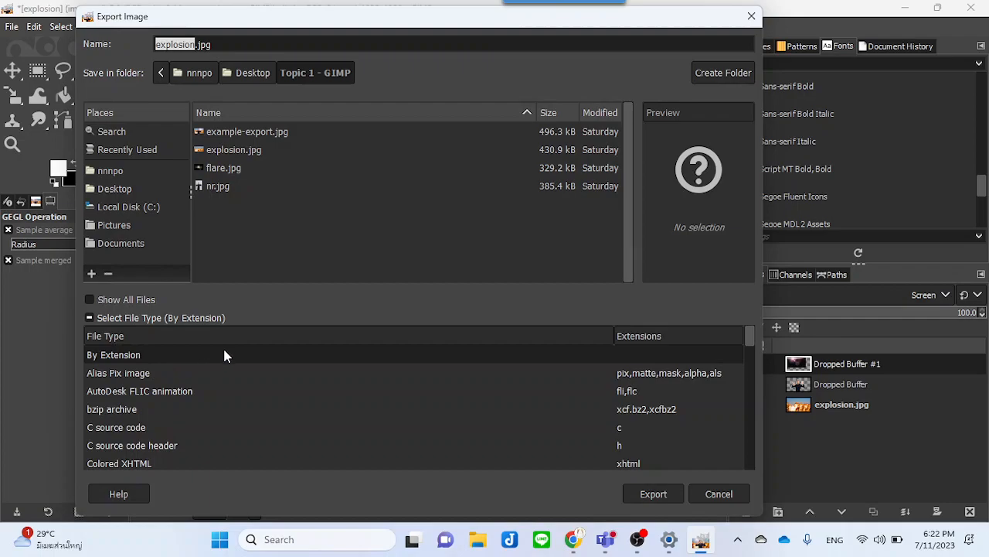
scroll(136, 402, "down", 10)
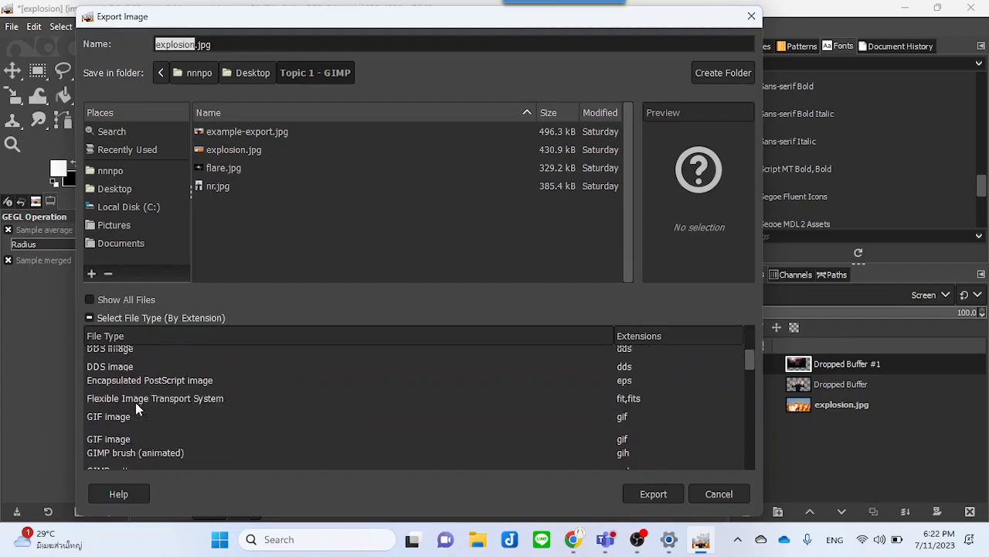
scroll(135, 402, "down", 2)
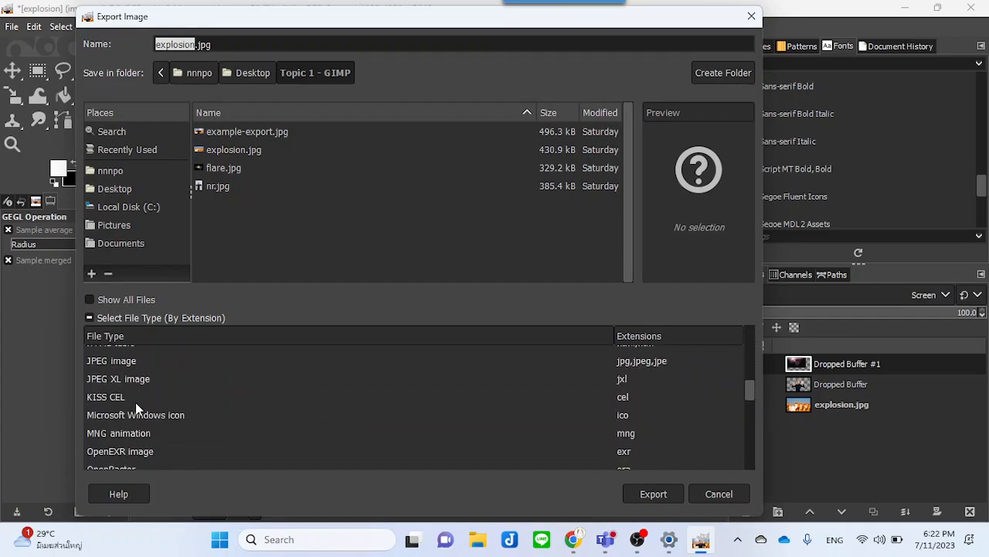
left_click(131, 361)
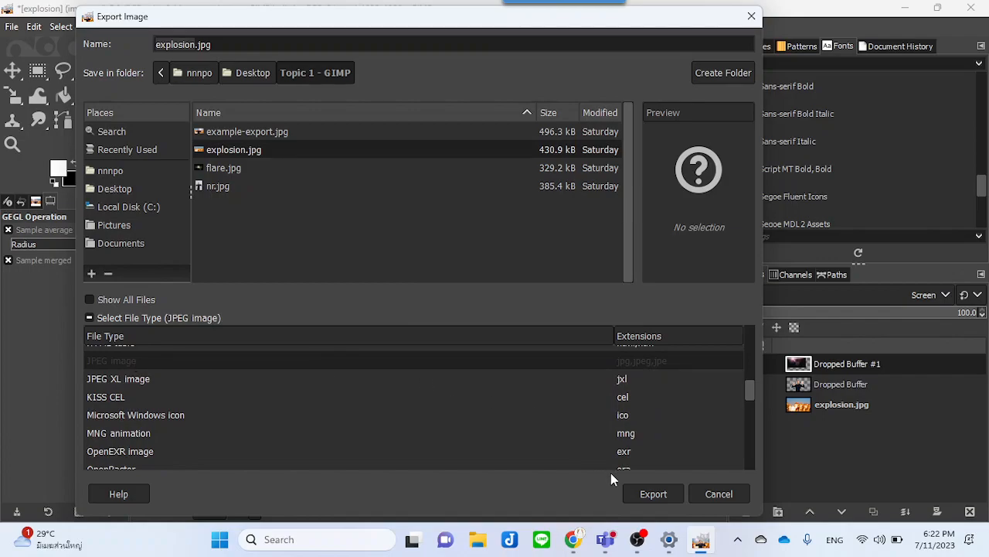
Step: Export the composition as test.jpg in the Topic 1 - GIMP folder instead of overwriting explosion.jpg
left_click(651, 494)
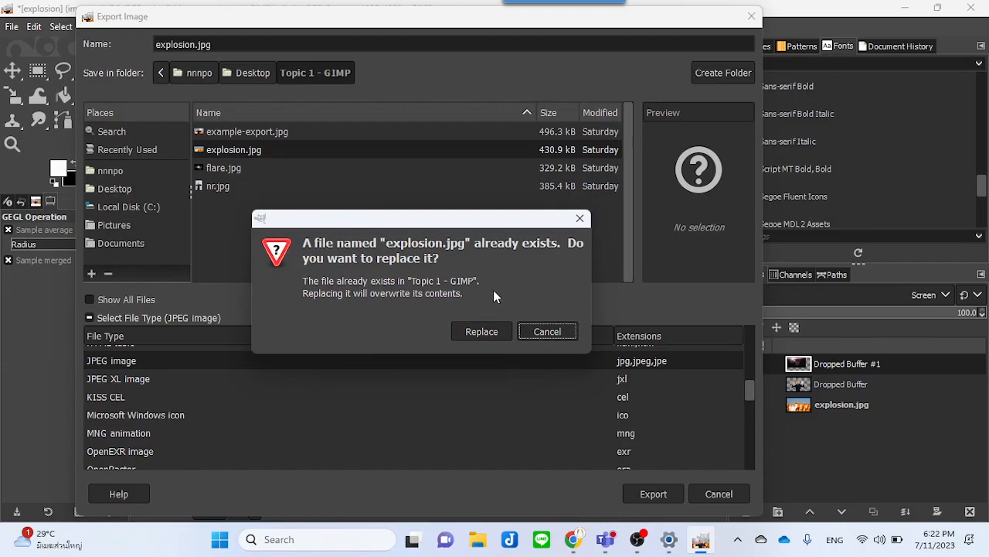
left_click(537, 332)
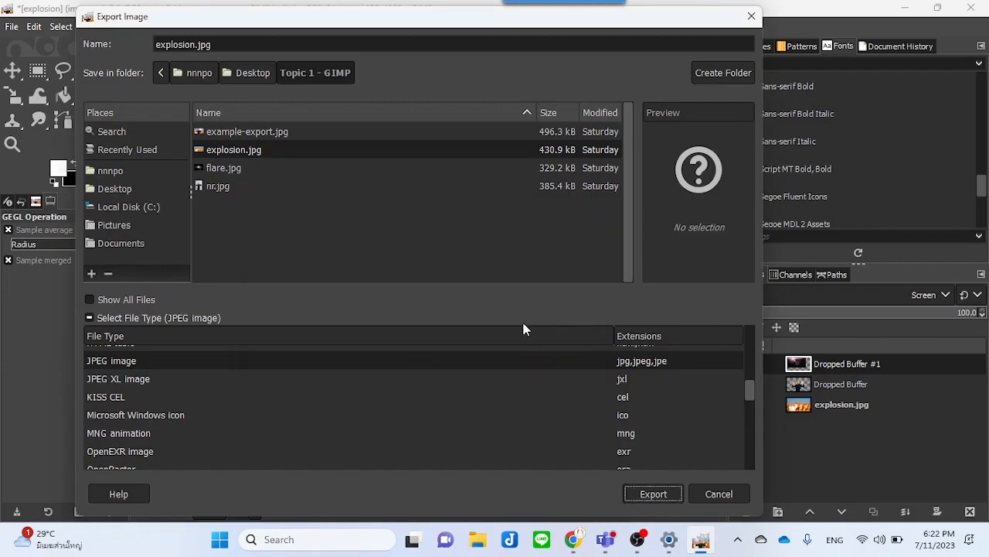
left_click(194, 45)
double_click(192, 45)
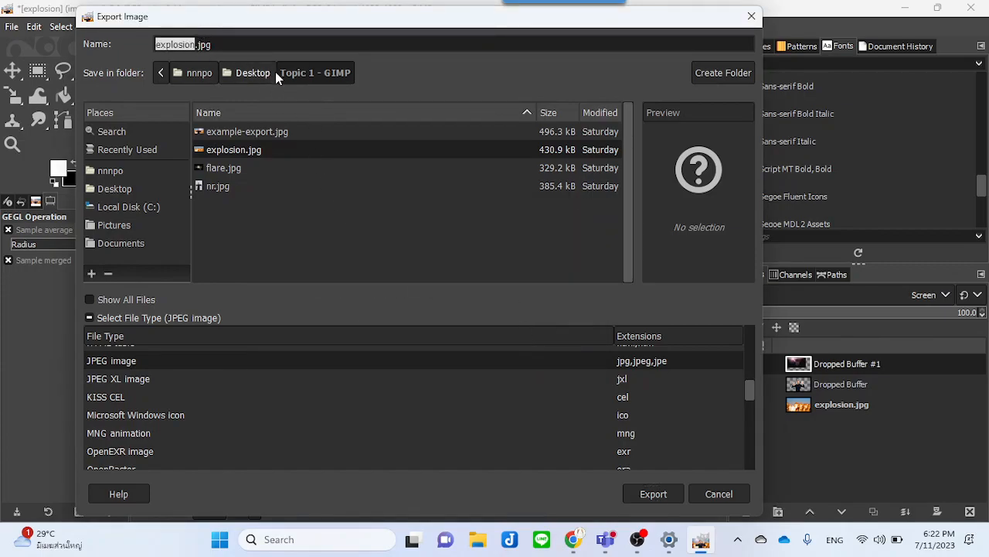
type("test")
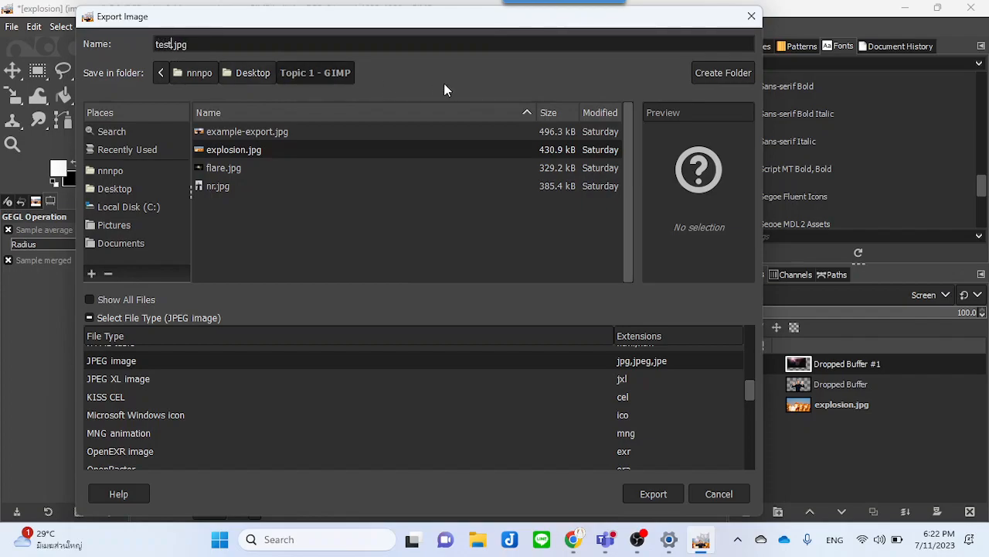
left_click(657, 489)
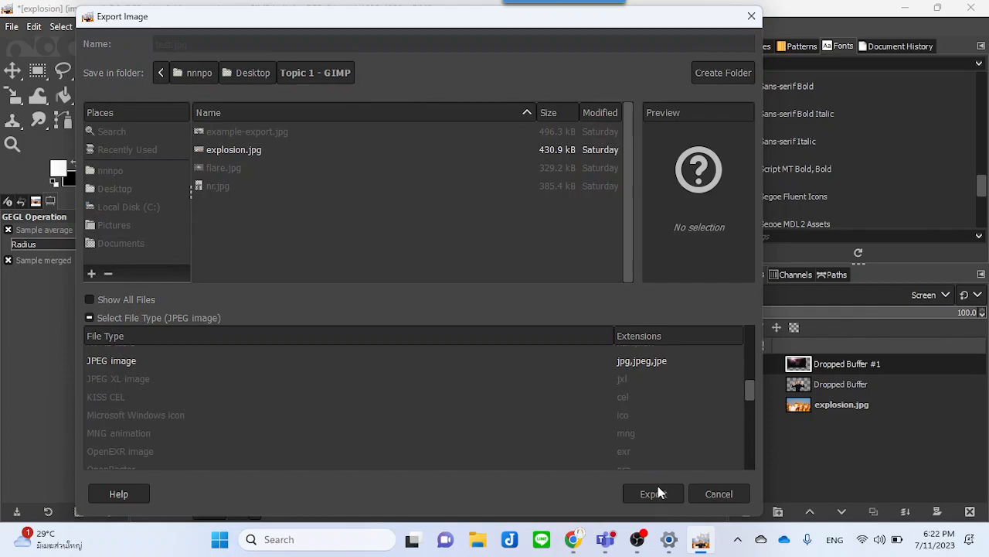
left_click(514, 451)
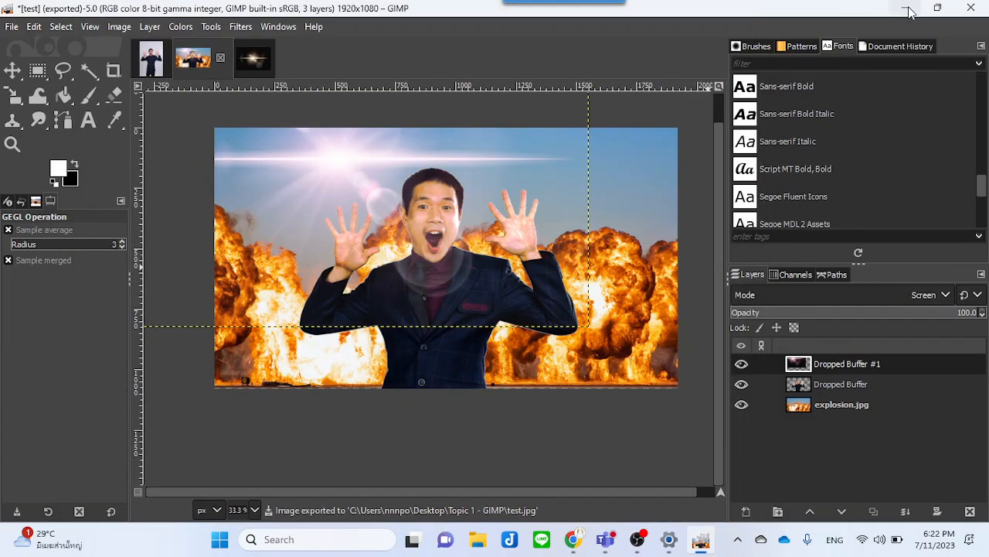
Step: Open the exported test.jpg from the Topic 1 - GIMP folder in the photo viewer and inspect it
left_click(905, 6)
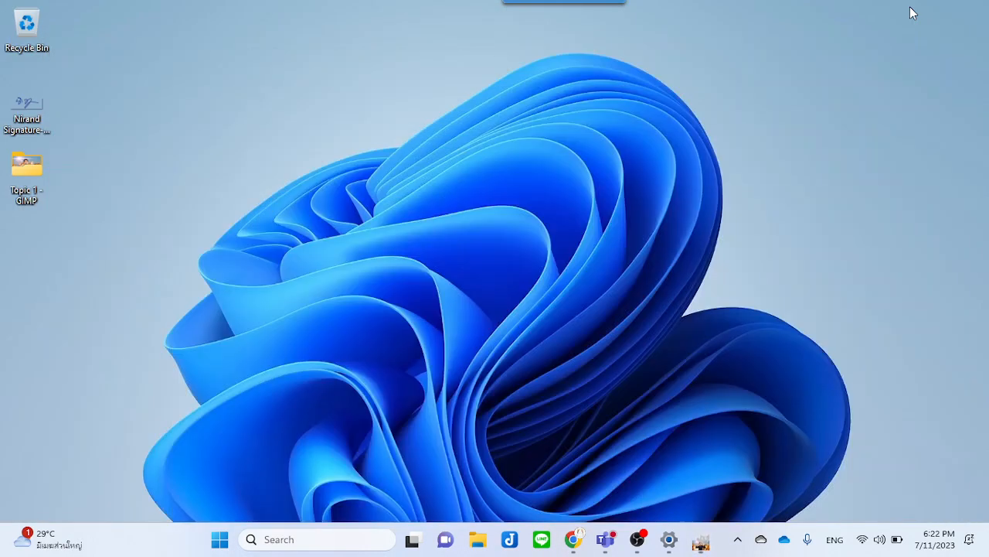
double_click(23, 176)
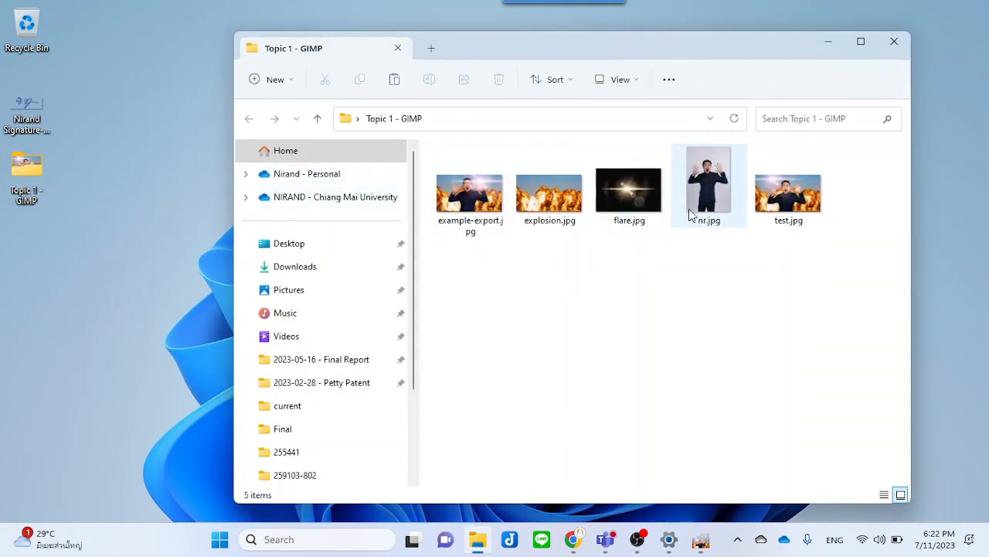
double_click(777, 197)
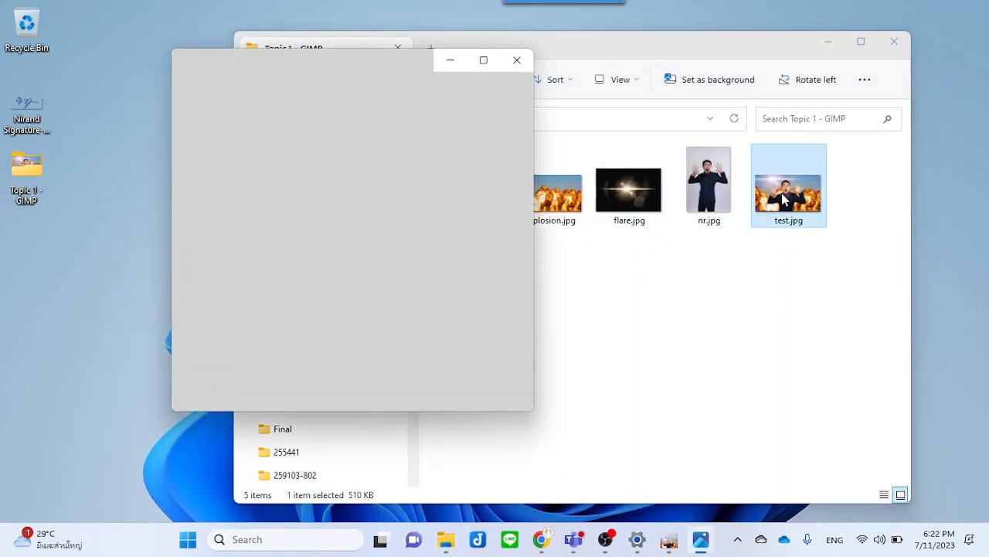
left_click(481, 59)
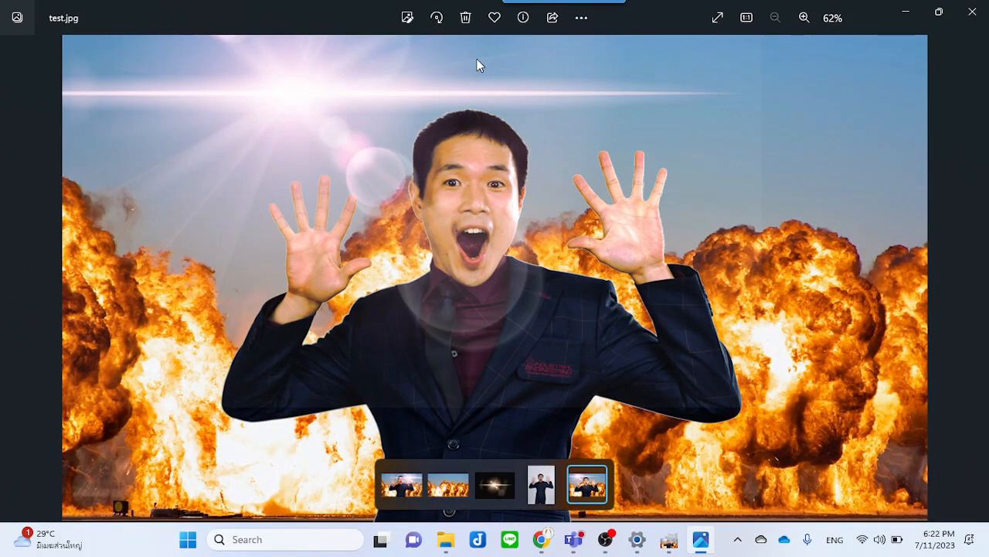
left_click_drag(702, 8, 232, 49)
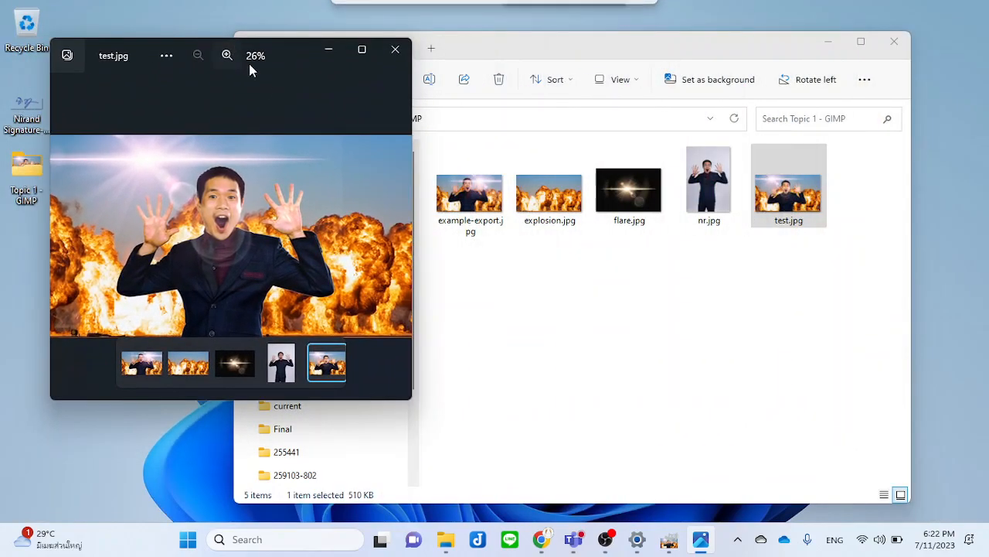
left_click_drag(415, 302, 501, 299)
left_click_drag(740, 283, 648, 280)
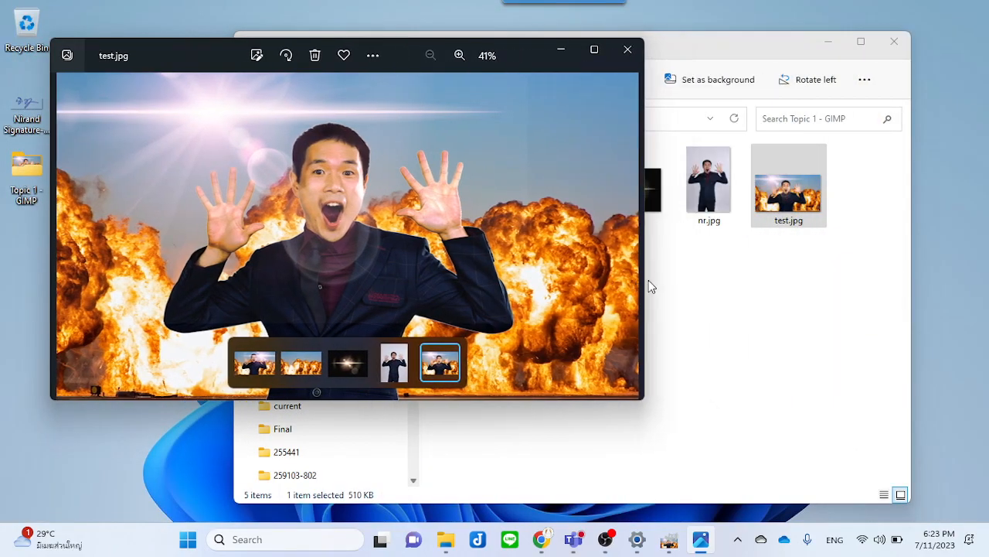
left_click(705, 326)
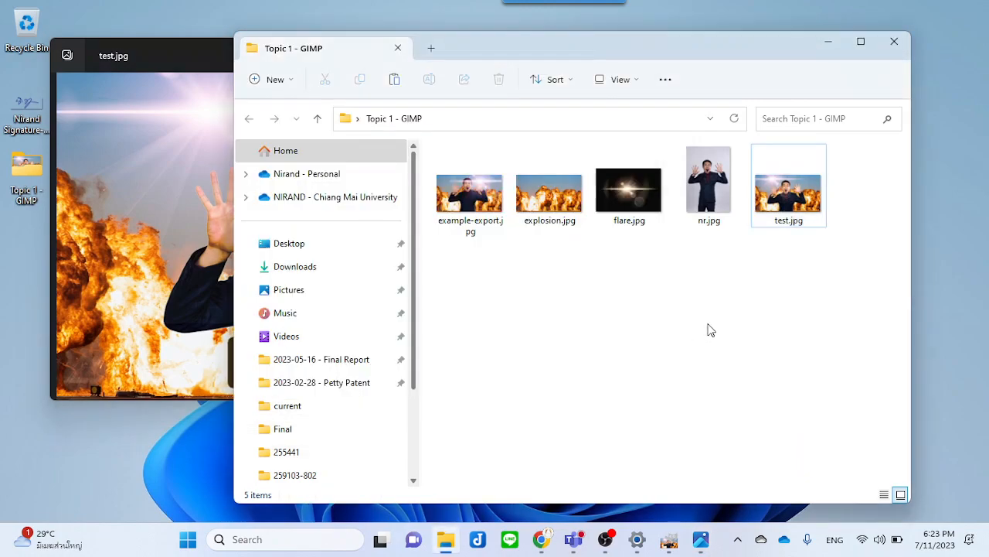